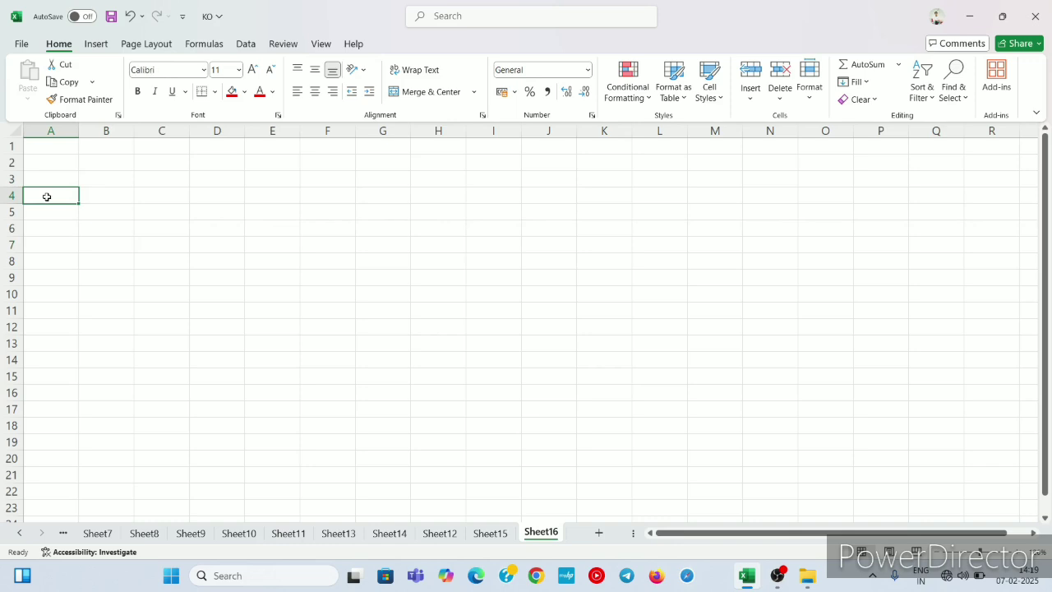
- Enter the headings "Roll No" in A4 and "Name of Student" in B4
text(RO)
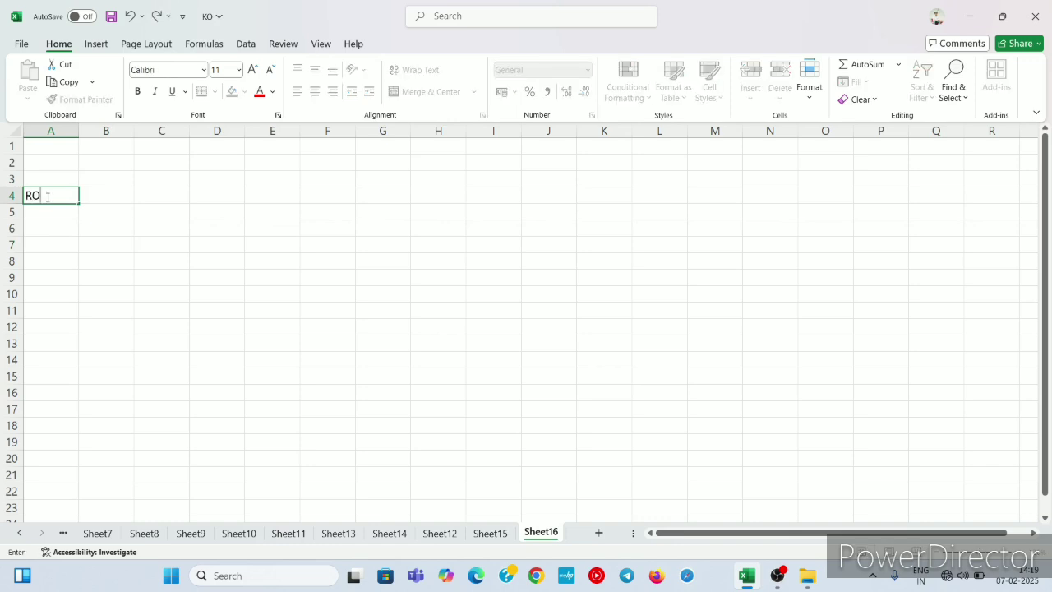
key(BackSpace)
text(oll No)
key(Tab)
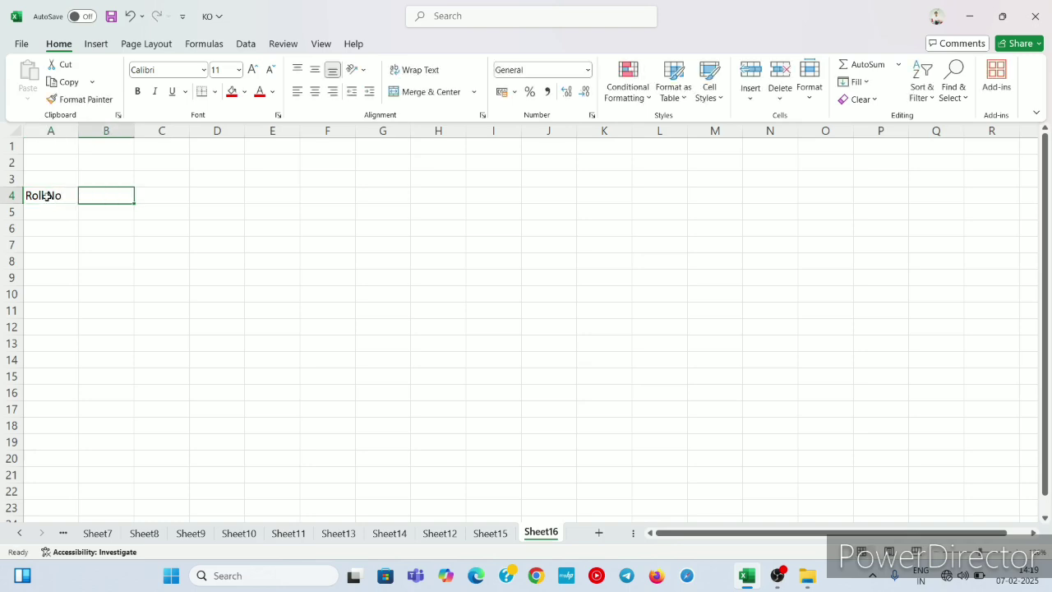
text(Name of)
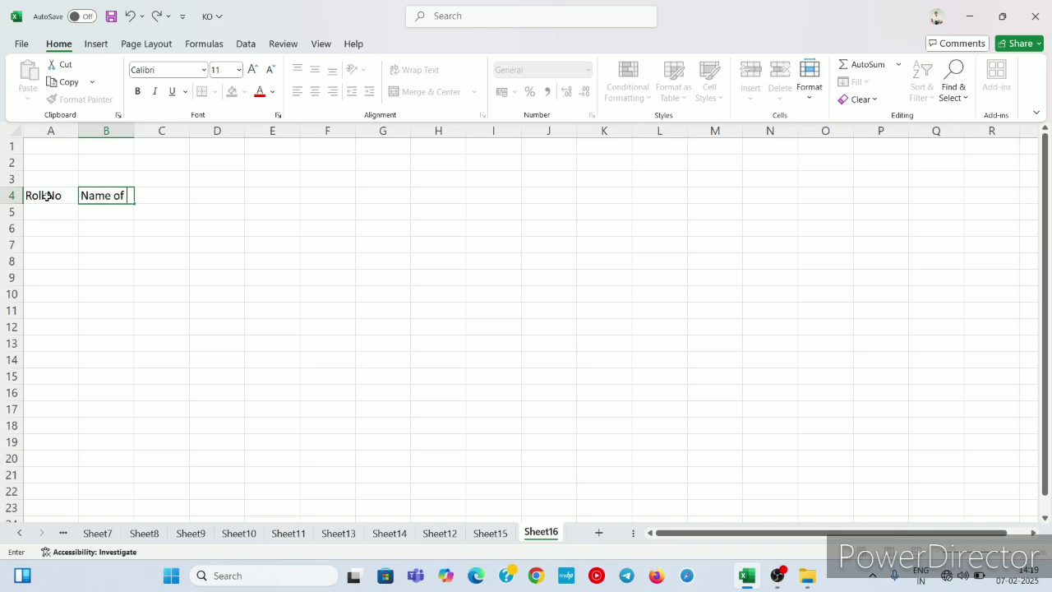
text( Student)
click(84, 240)
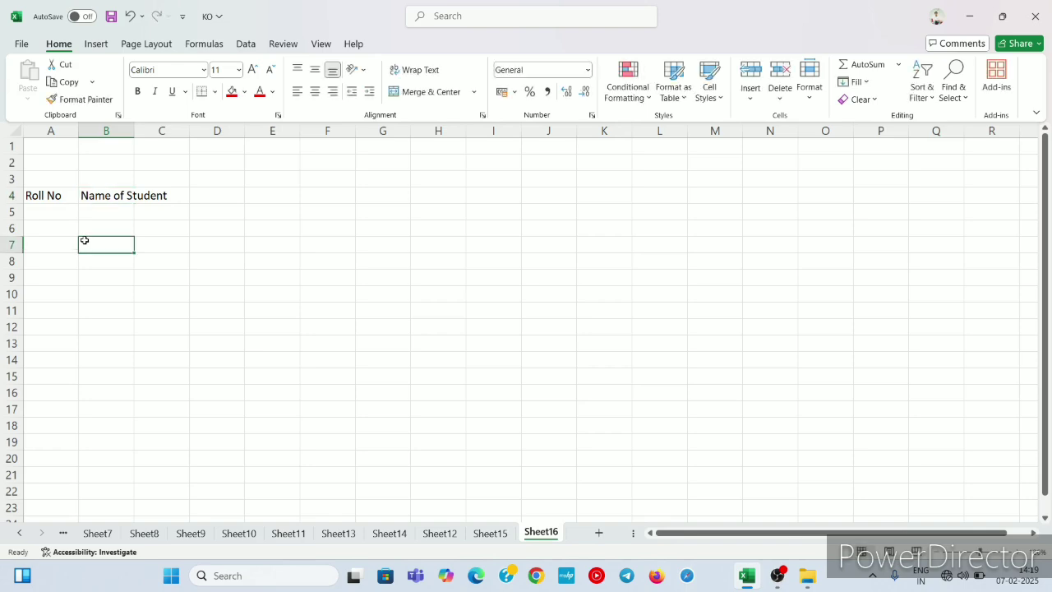
- Try fitting column B to its heading with AutoFit and by widening it manually, undoing each change
click(110, 198)
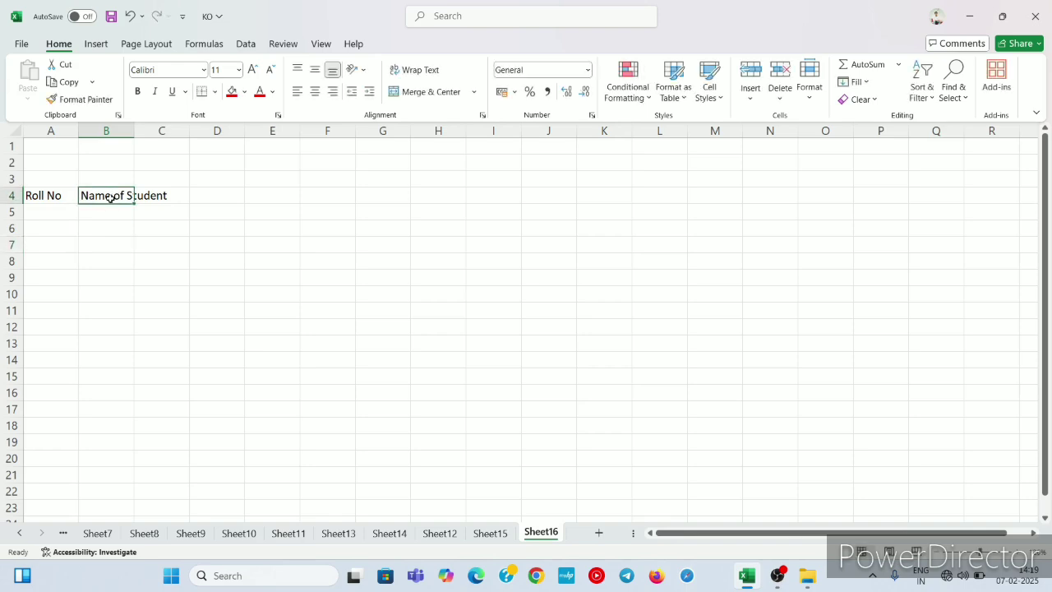
key(alt)
key(h)
key(o)
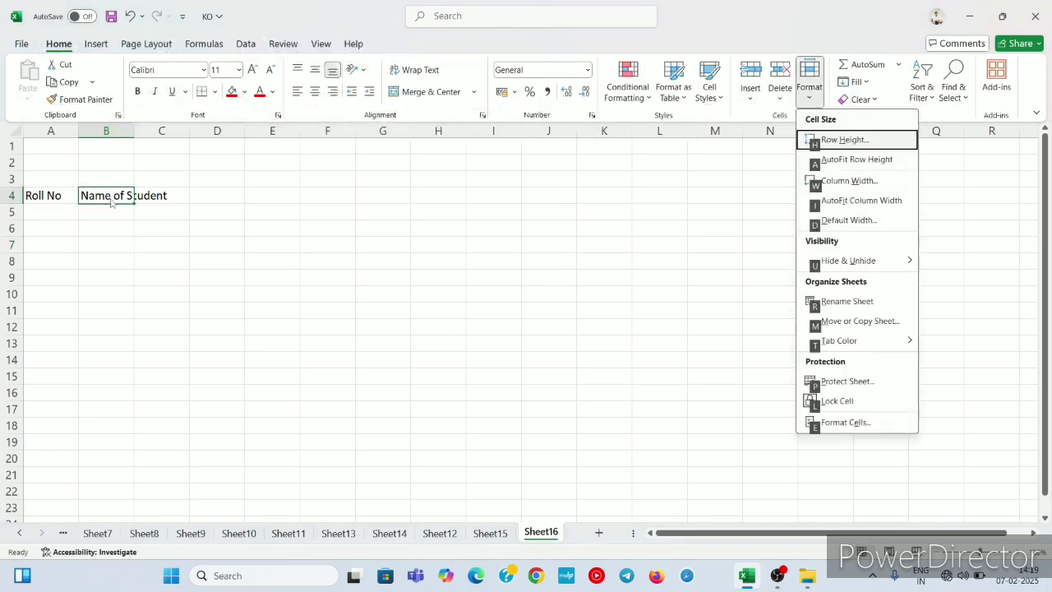
key(i)
click(198, 194)
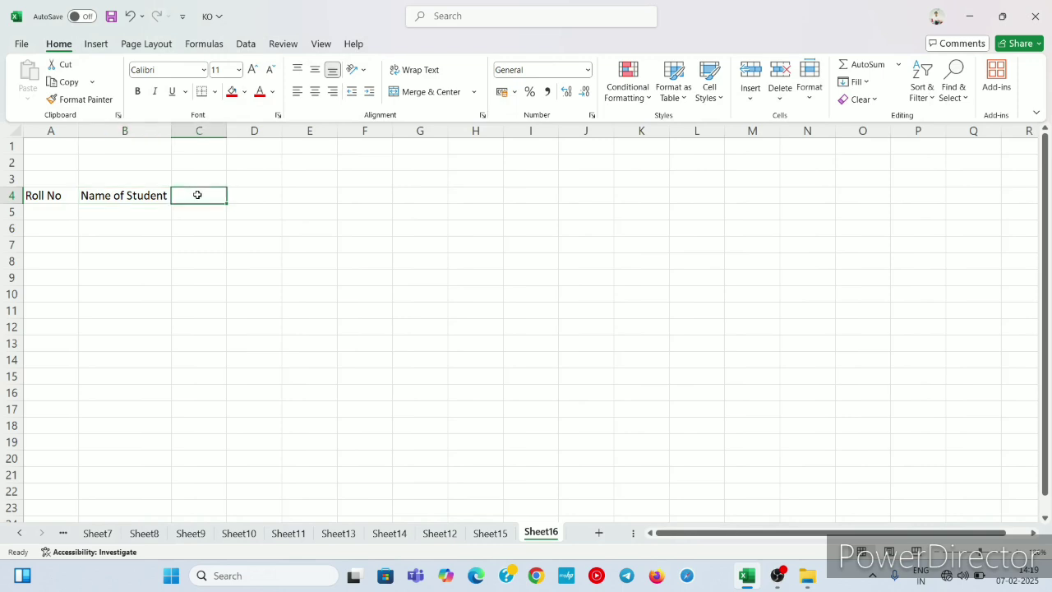
key(ctrl+z)
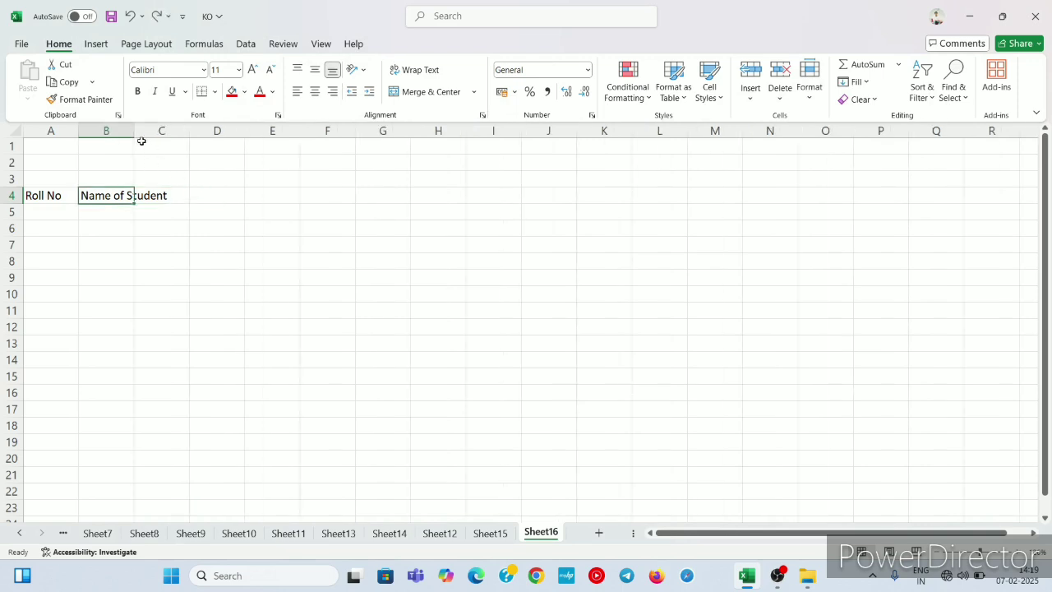
drag(130, 133, 168, 137)
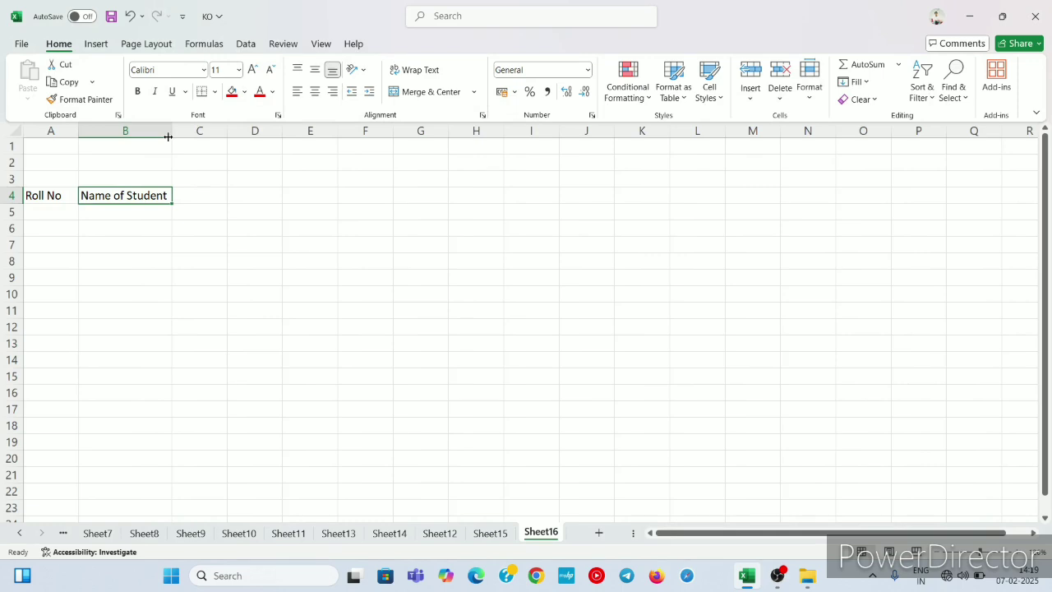
key(ctrl+z)
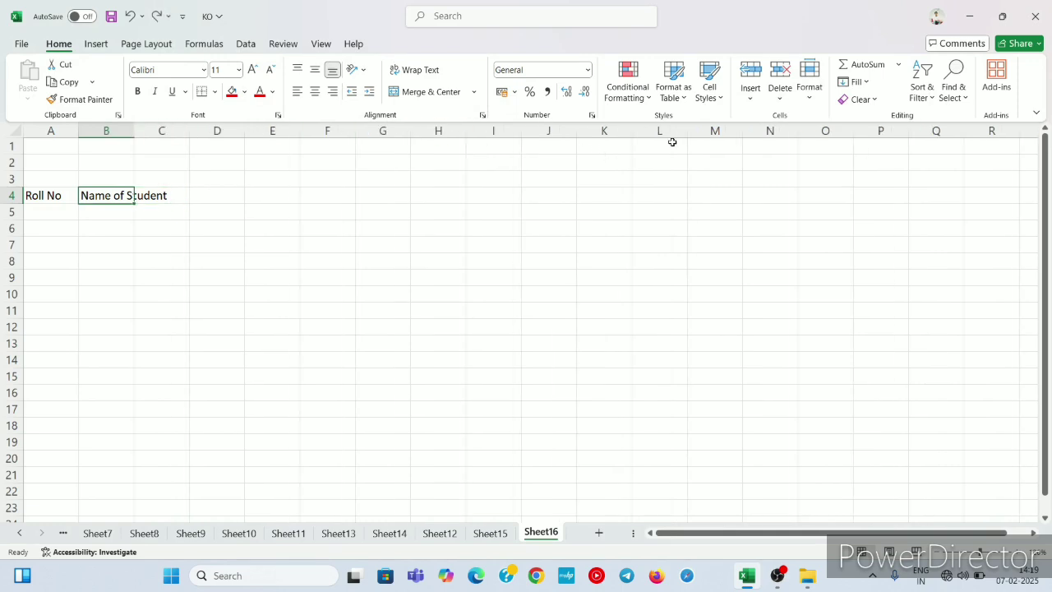
- AutoFit the width of column B to the "Name of Student" heading
click(810, 94)
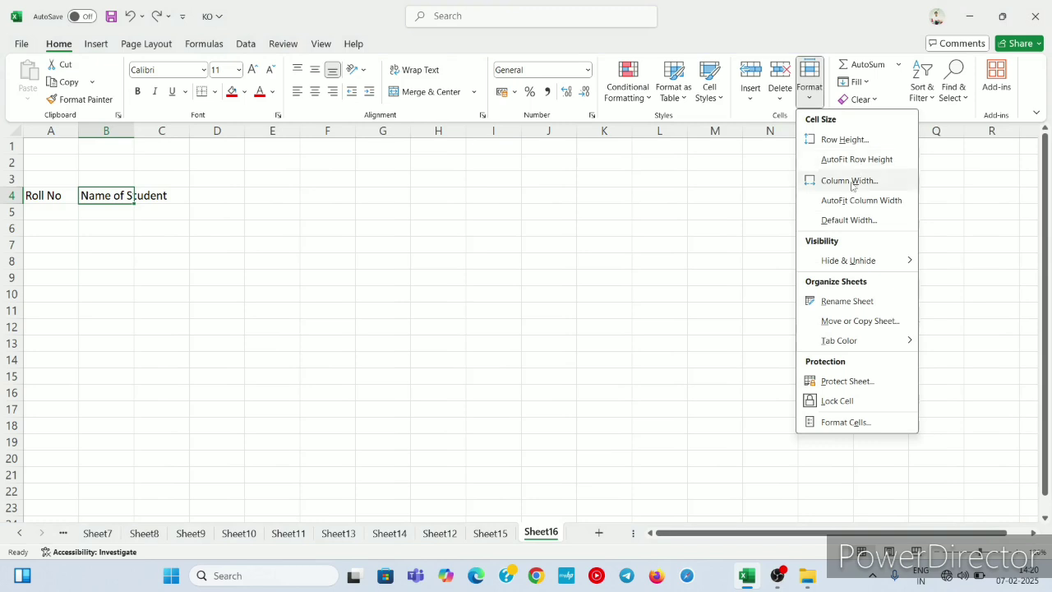
click(852, 200)
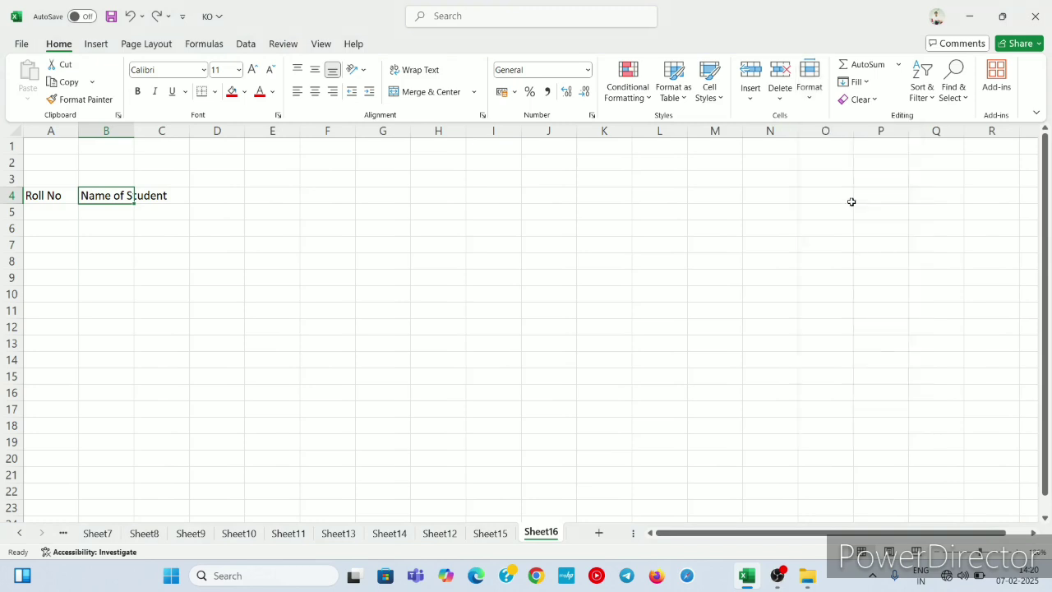
click(124, 230)
click(139, 199)
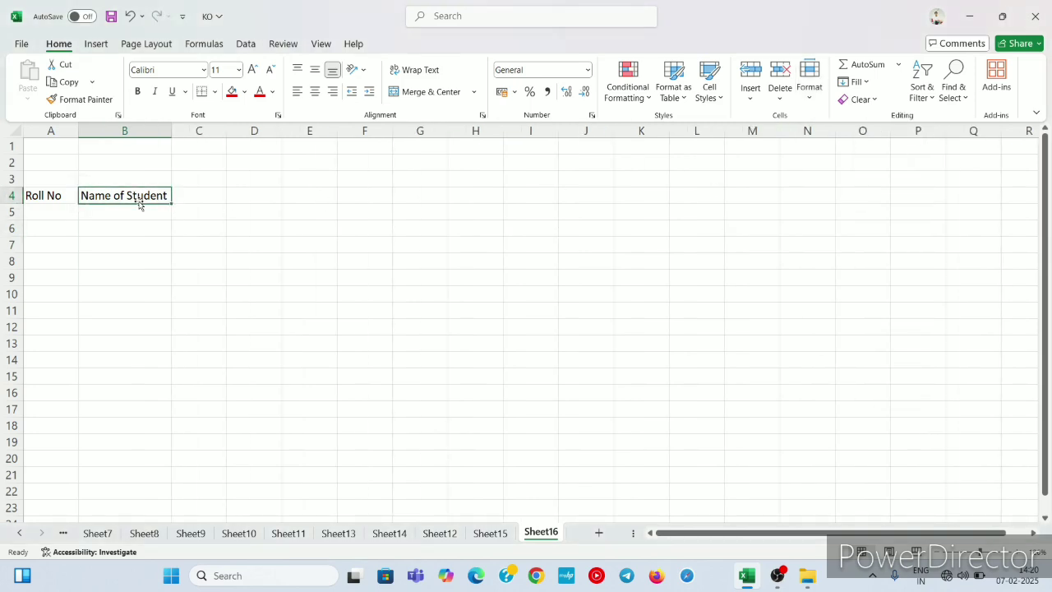
- Enter the heading "Monthly fee" in C4
click(192, 200)
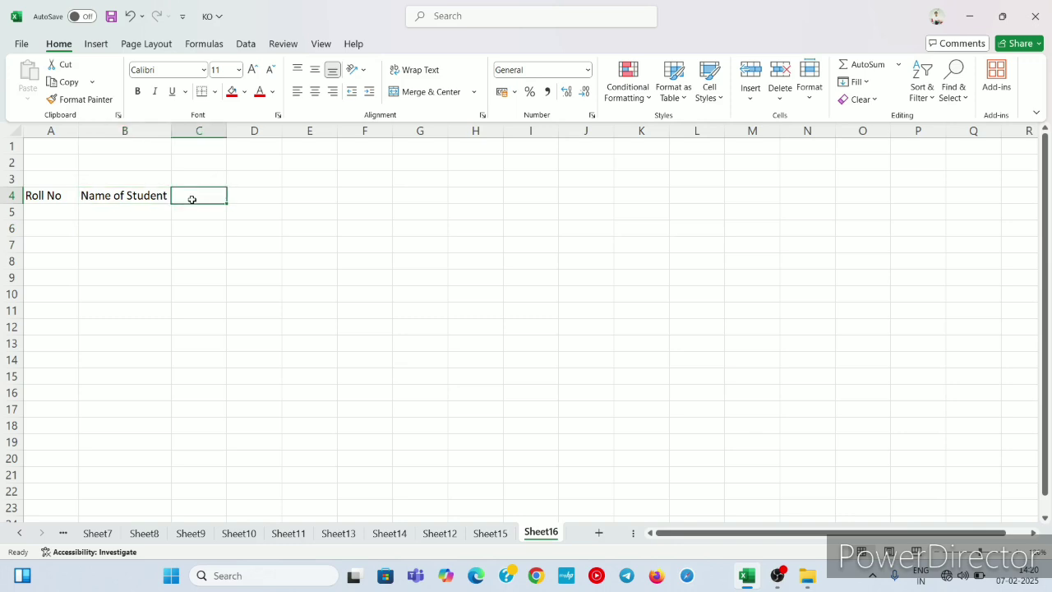
text(Mont)
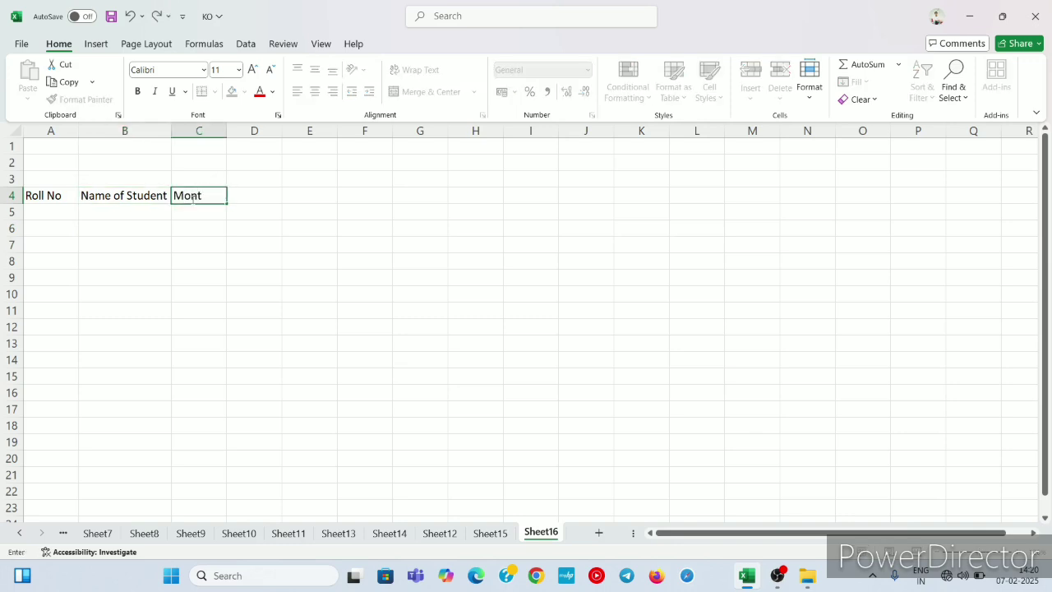
text(hly)
click(255, 198)
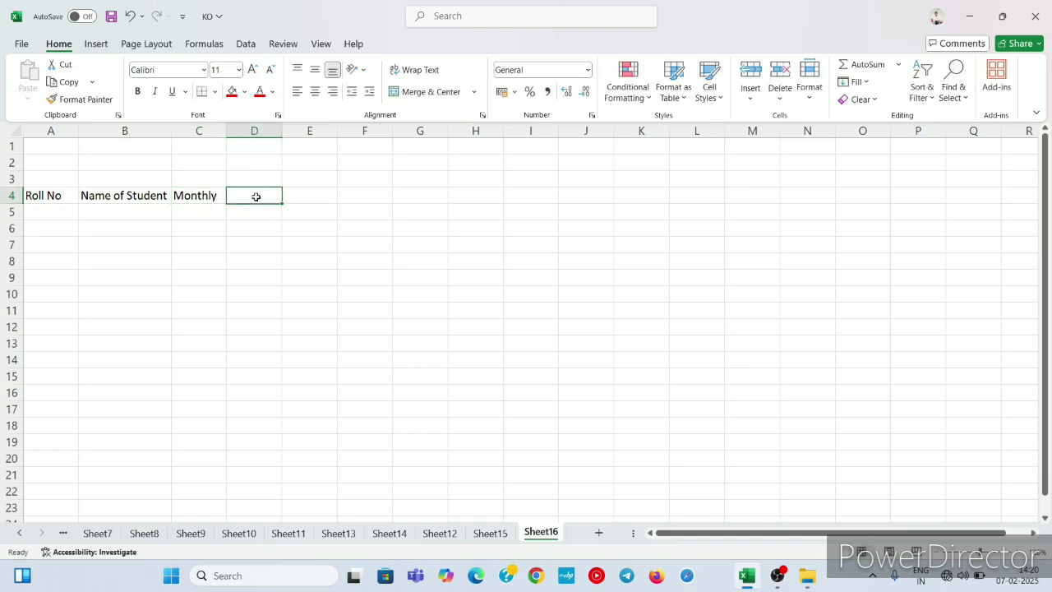
click(206, 192)
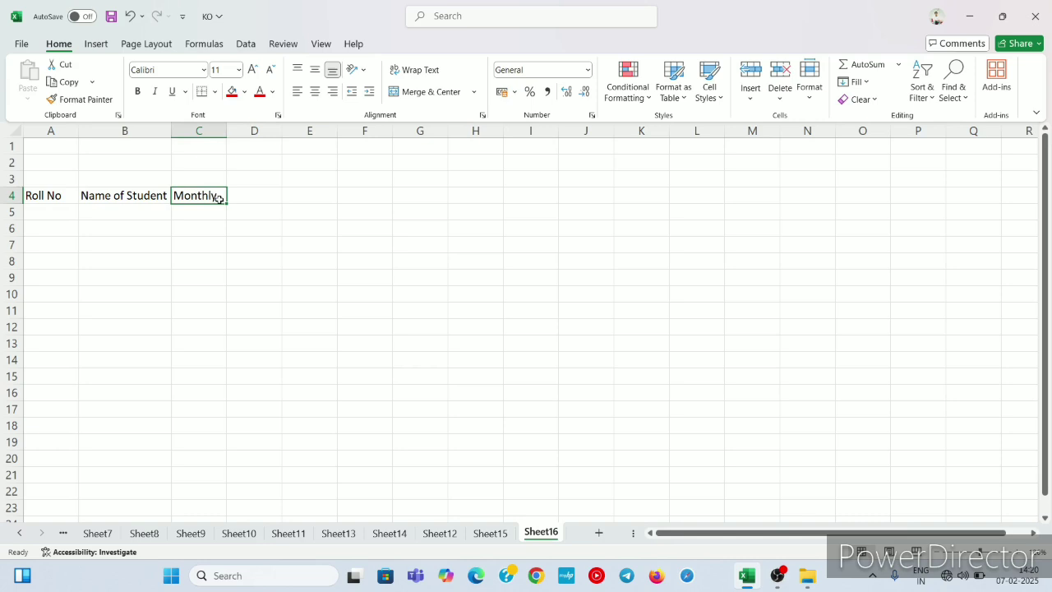
double_click(218, 195)
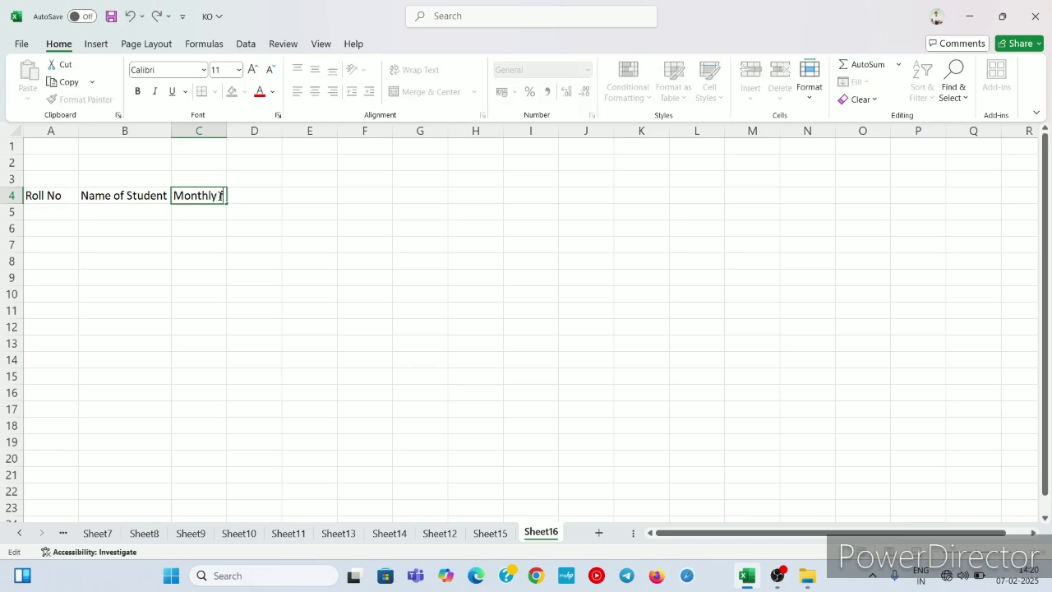
text(Fee)
key(ctrl+Return)
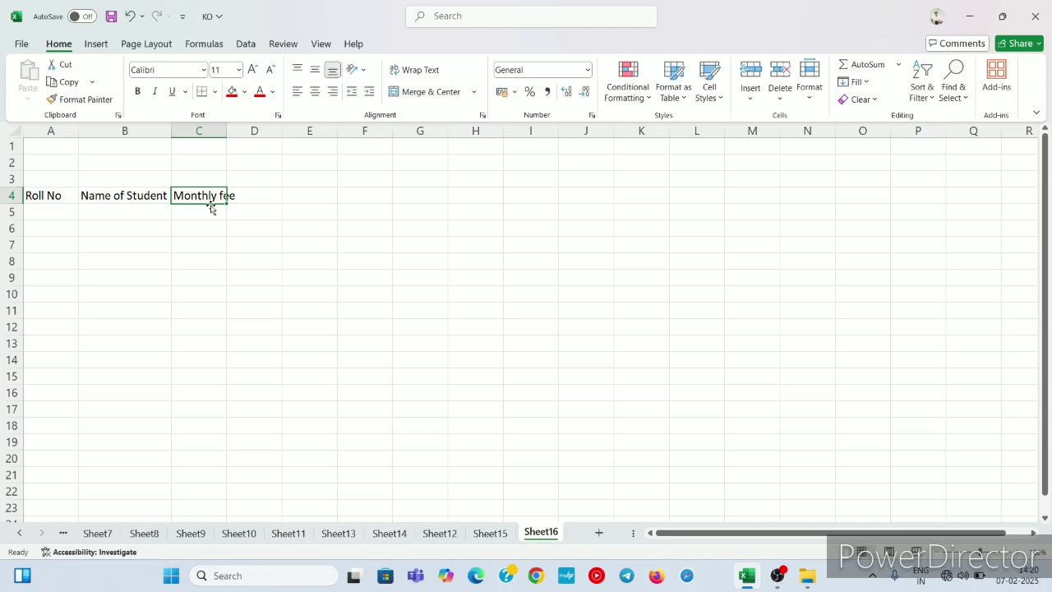
- AutoFit the width of column C to the "Monthly fee" heading
click(209, 223)
click(209, 195)
key(alt+h)
key(o)
key(i)
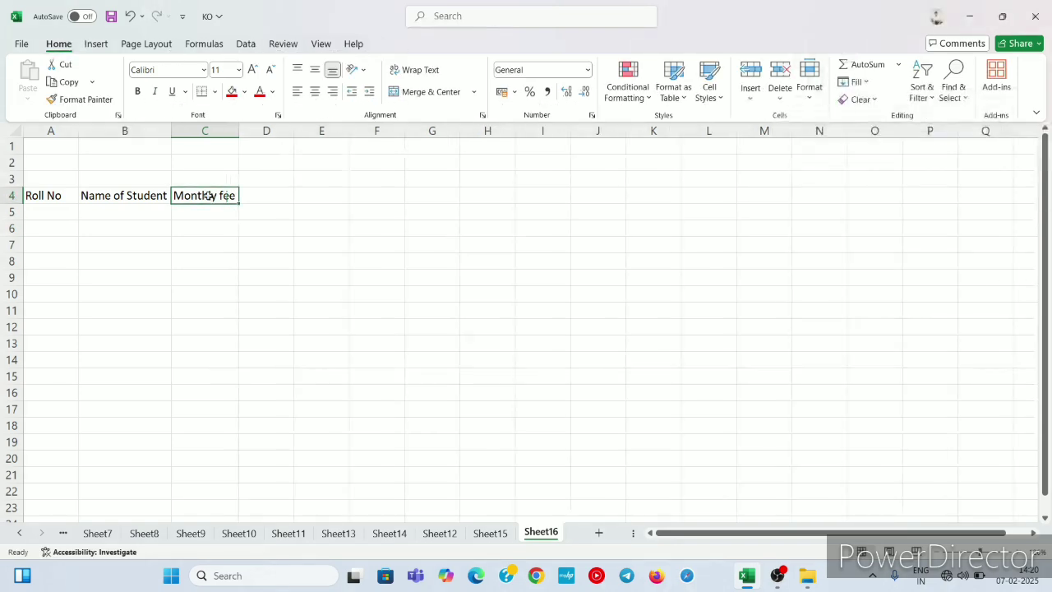
- Enter the month headings "Apr" in D4 and "may" in E4
click(270, 191)
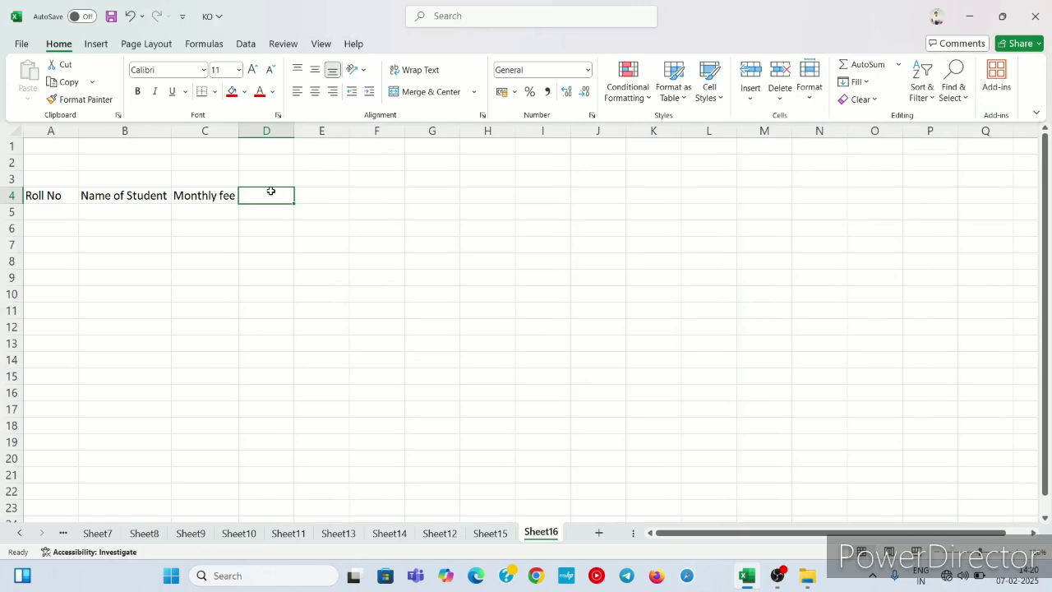
text(a)
key(BackSpace)
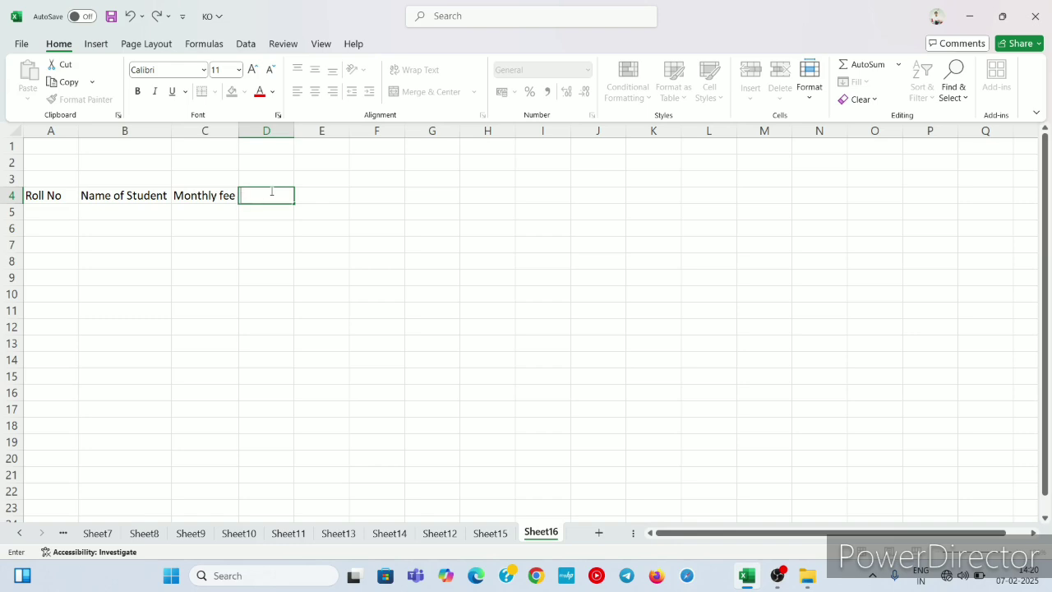
text(Apr)
click(332, 193)
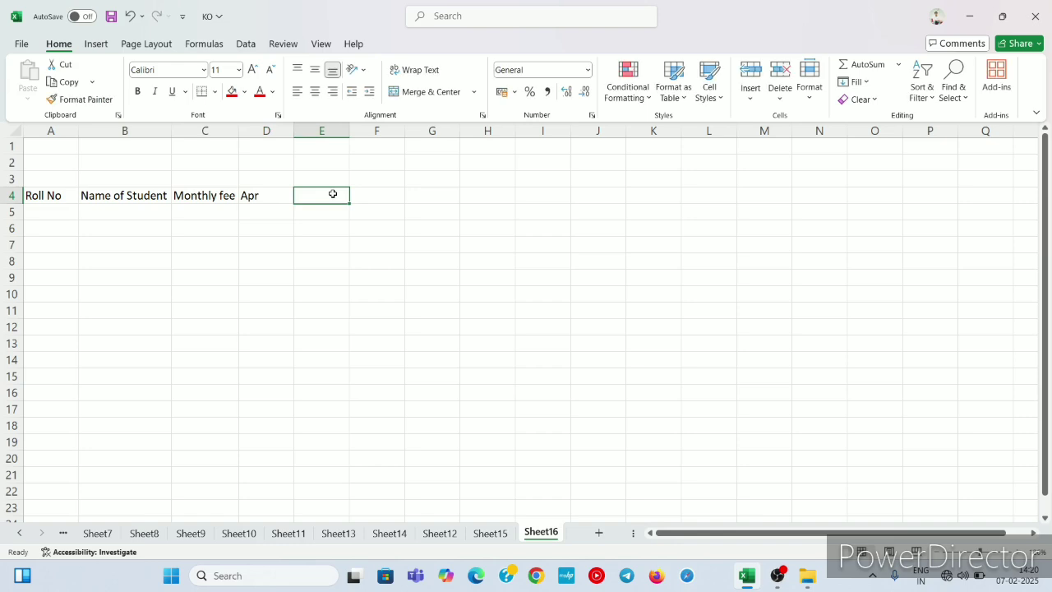
text(m)
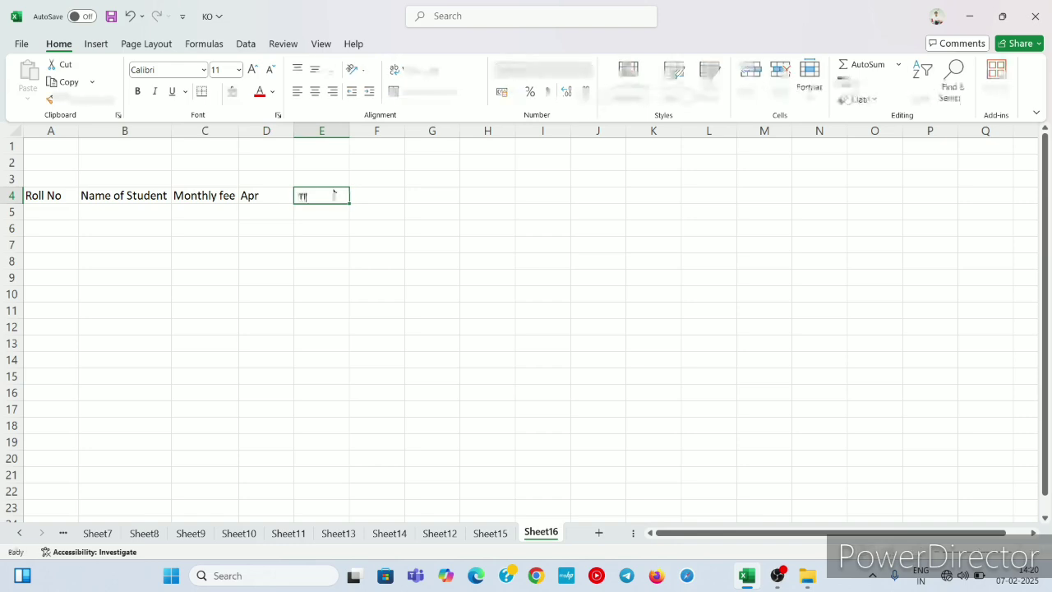
text(ay)
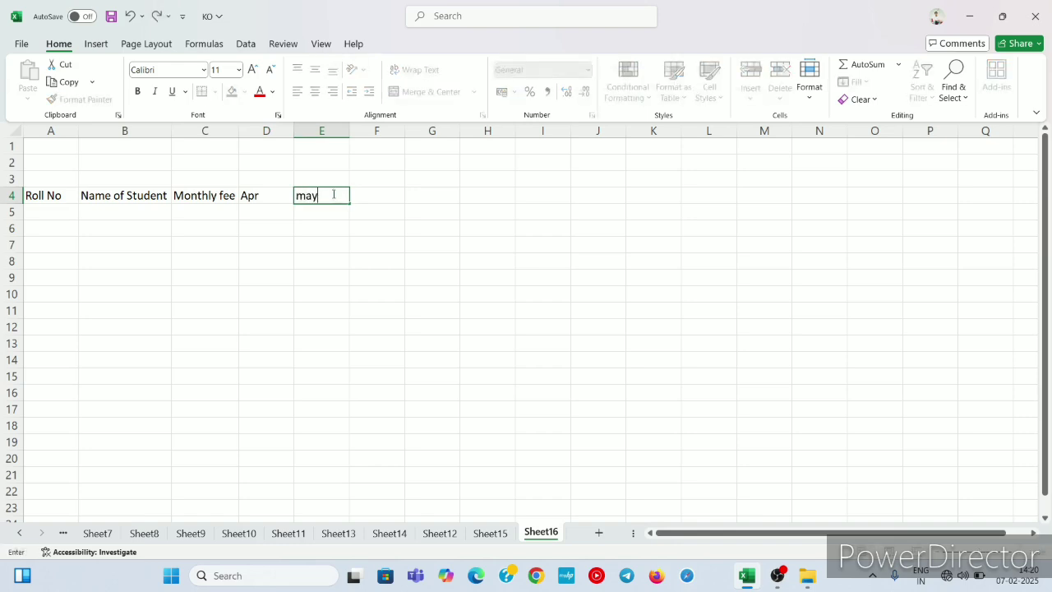
- Extend the month series from D4:E4 across row 4 through "Mar" in O4
click(248, 195)
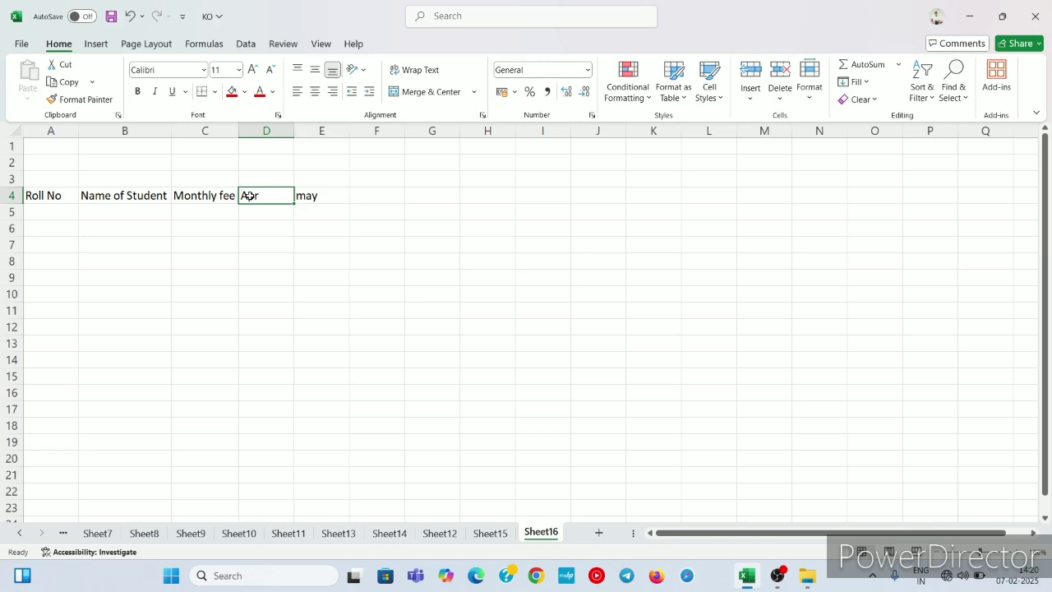
key(shift+Right)
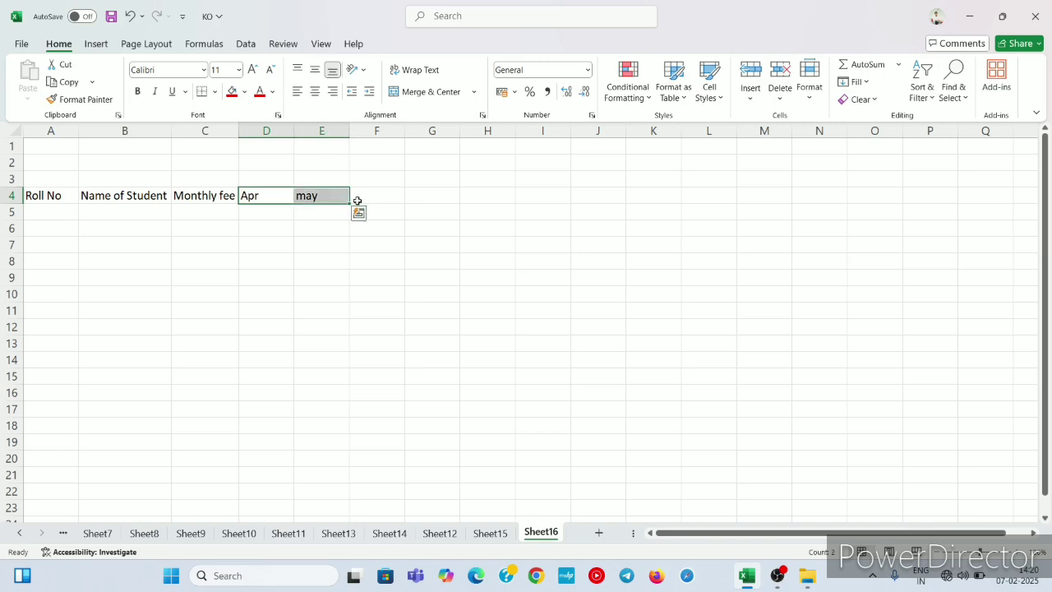
drag(343, 204, 902, 199)
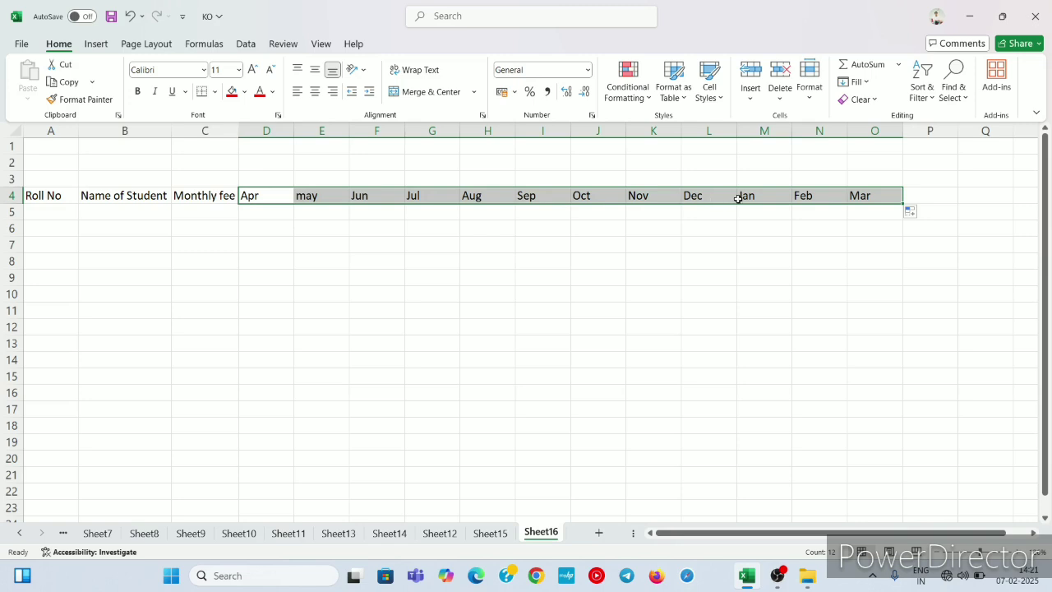
- AutoFit the widths of month columns D through O to their Apr to Mar headings in row 4
click(272, 212)
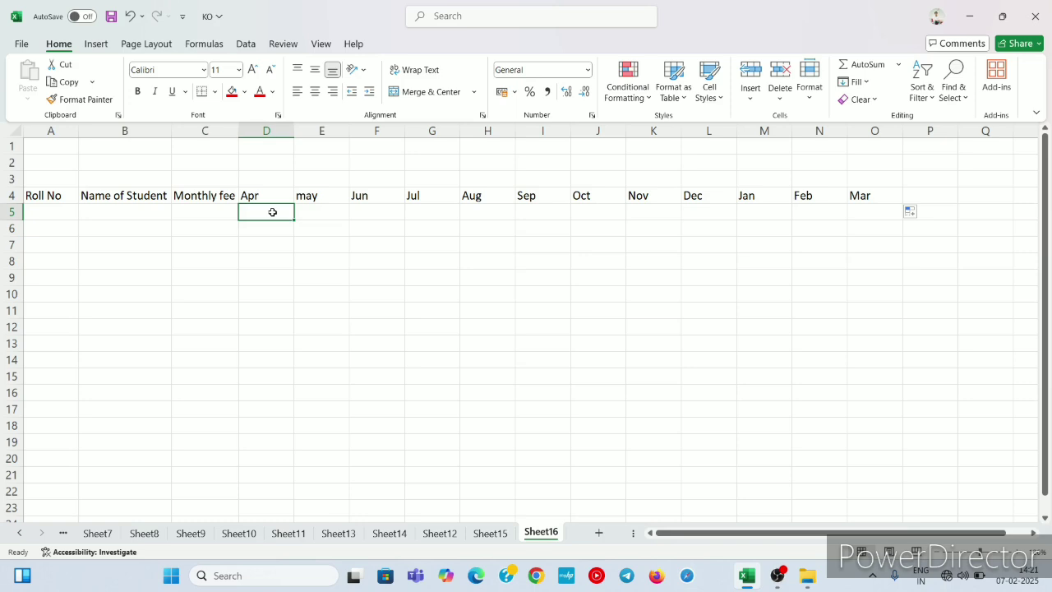
click(321, 225)
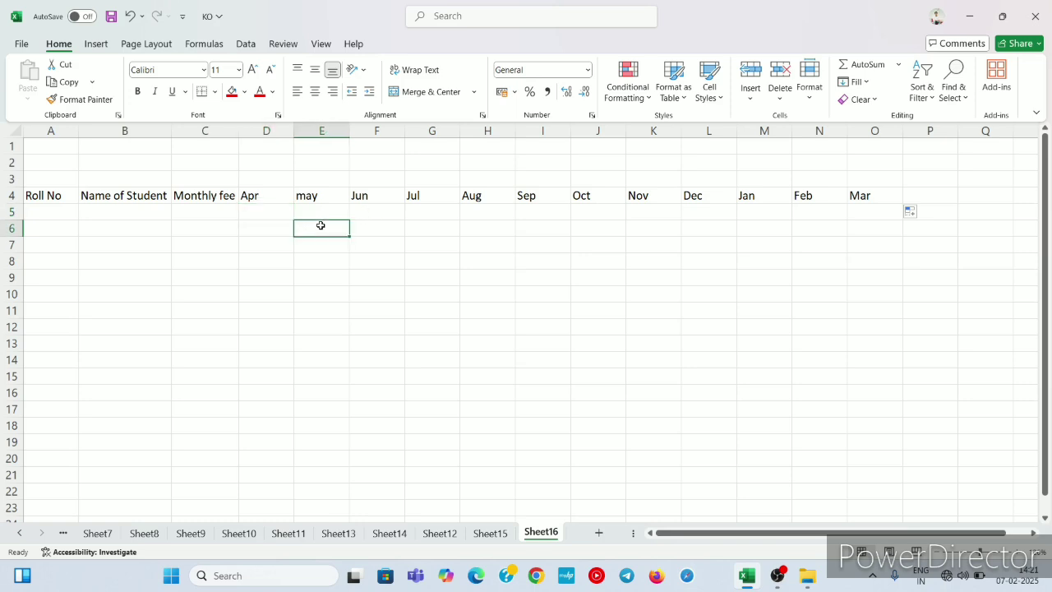
click(259, 212)
click(253, 198)
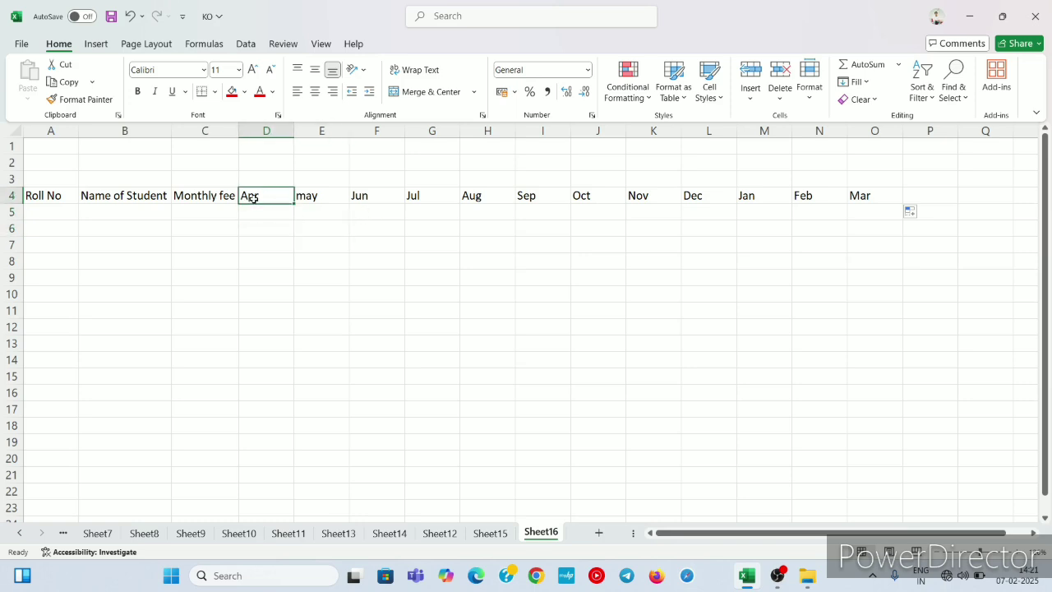
key(shift+Right)
key(shift+Right)
key(shift+Right)
key(shift+Right)
key(shift+Right)
key(shift+Right)
key(shift+Right)
key(shift+Right)
key(shift+Right)
key(shift+Right)
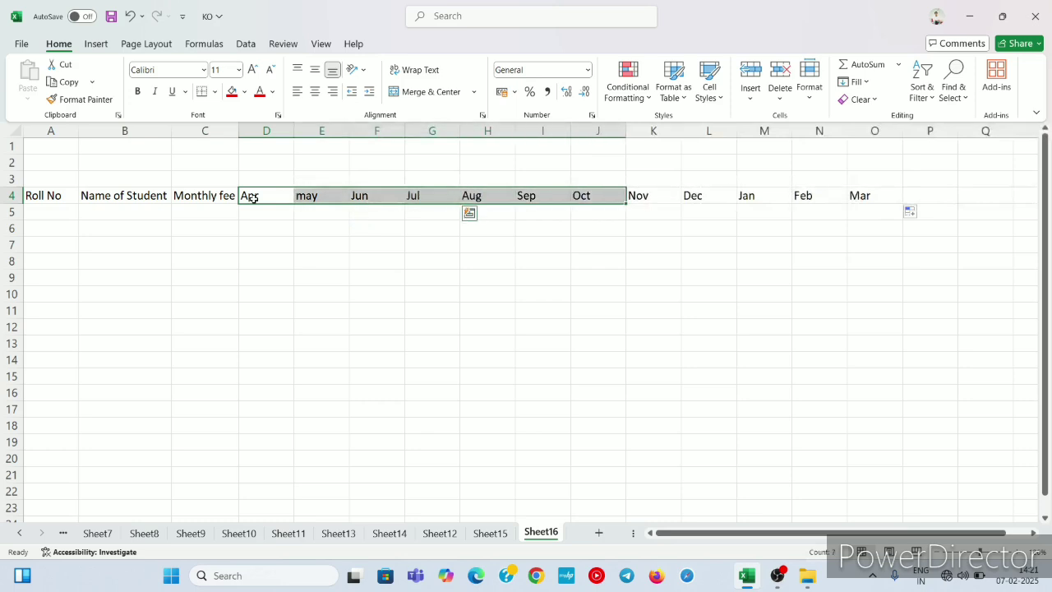
key(shift+Right)
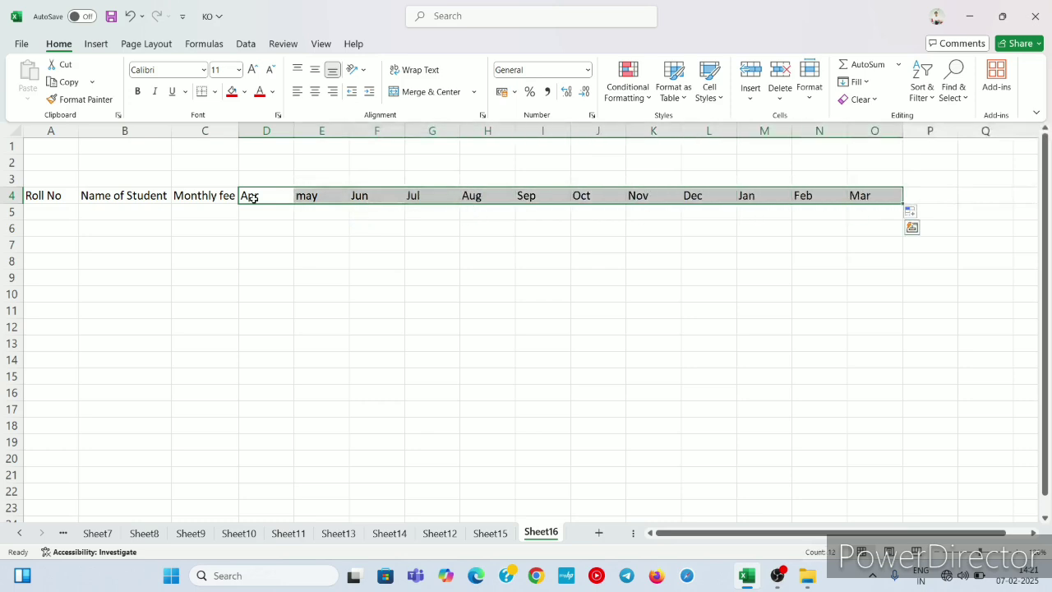
key(alt+h)
key(o)
key(i)
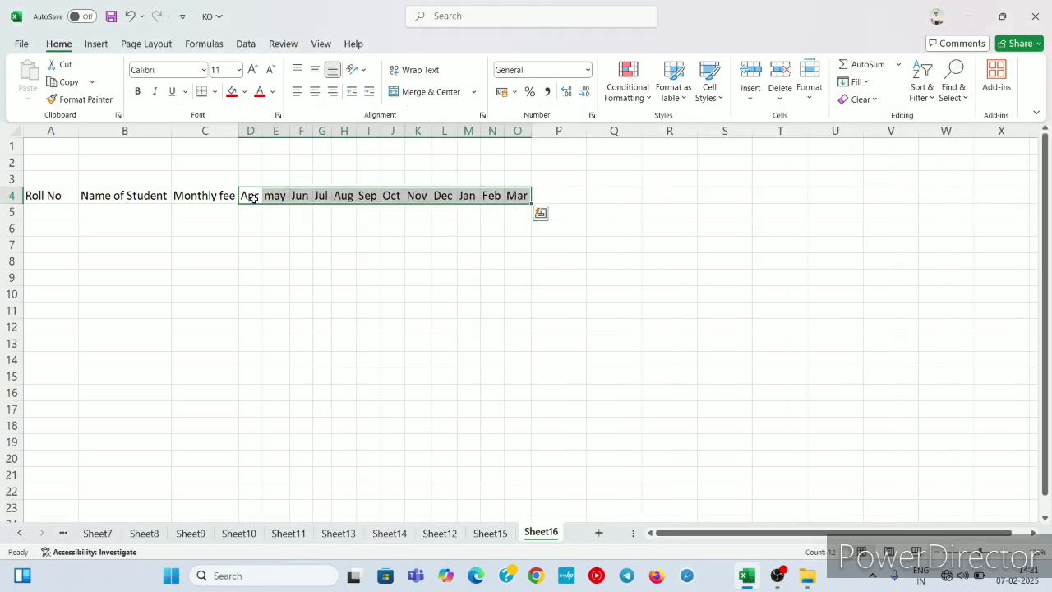
click(256, 209)
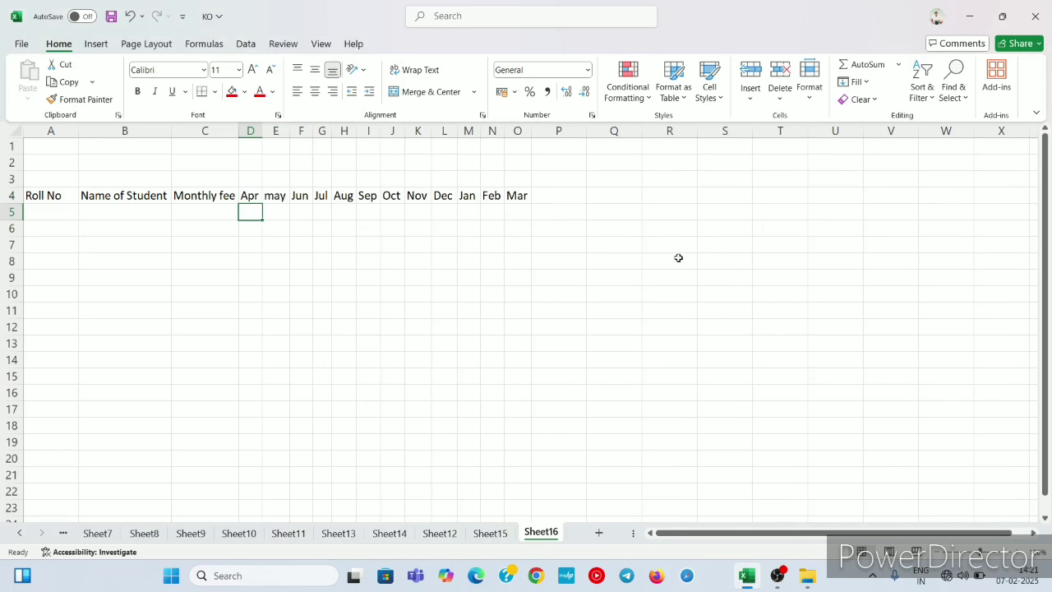
- Enter the heading "Paid Months" in P4 and AutoFit column P to it
click(559, 197)
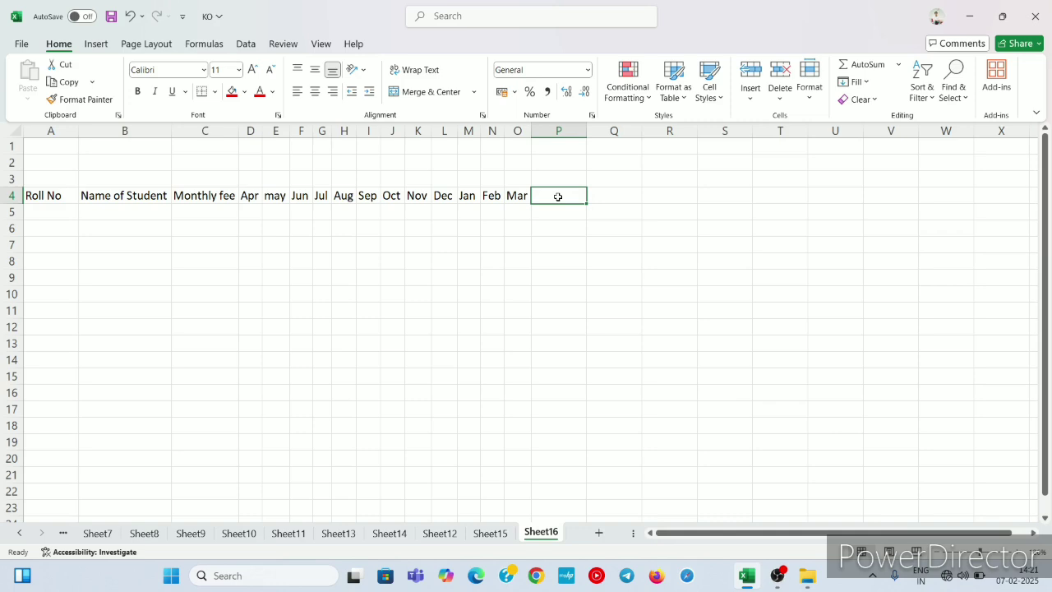
text(P)
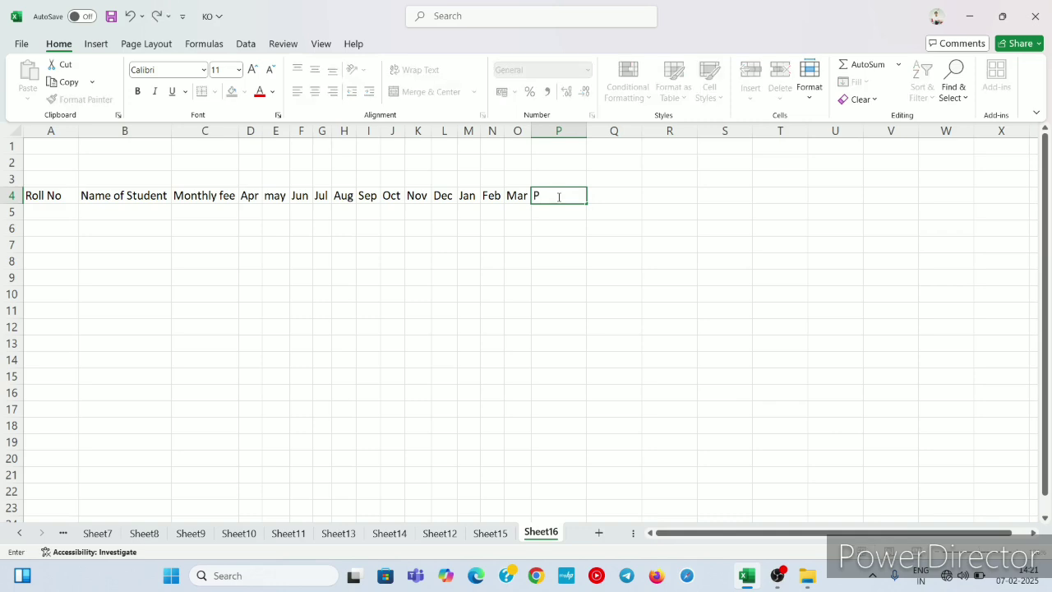
text(aid Months)
click(588, 216)
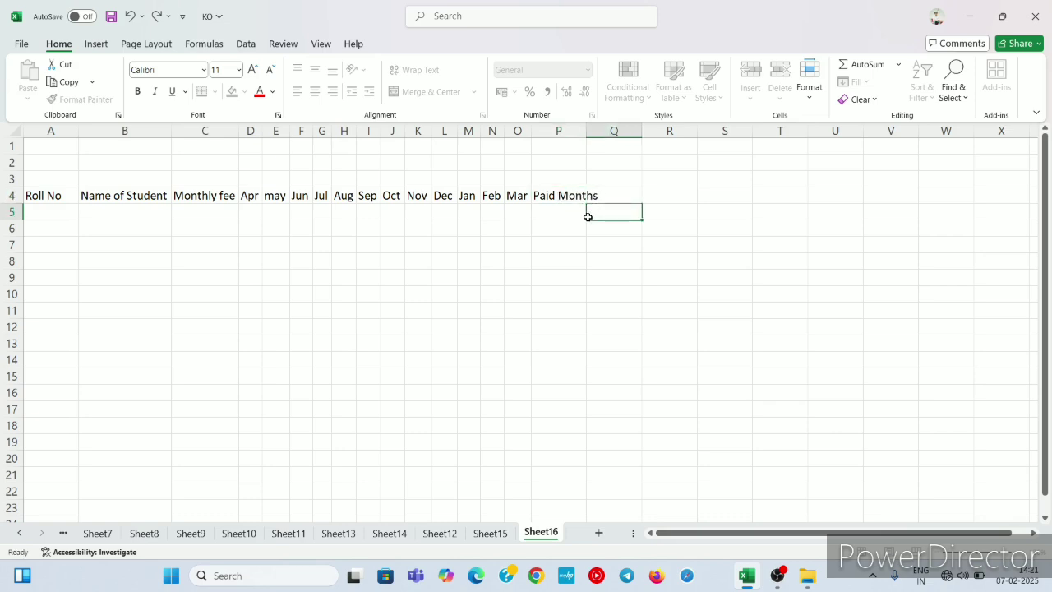
click(568, 196)
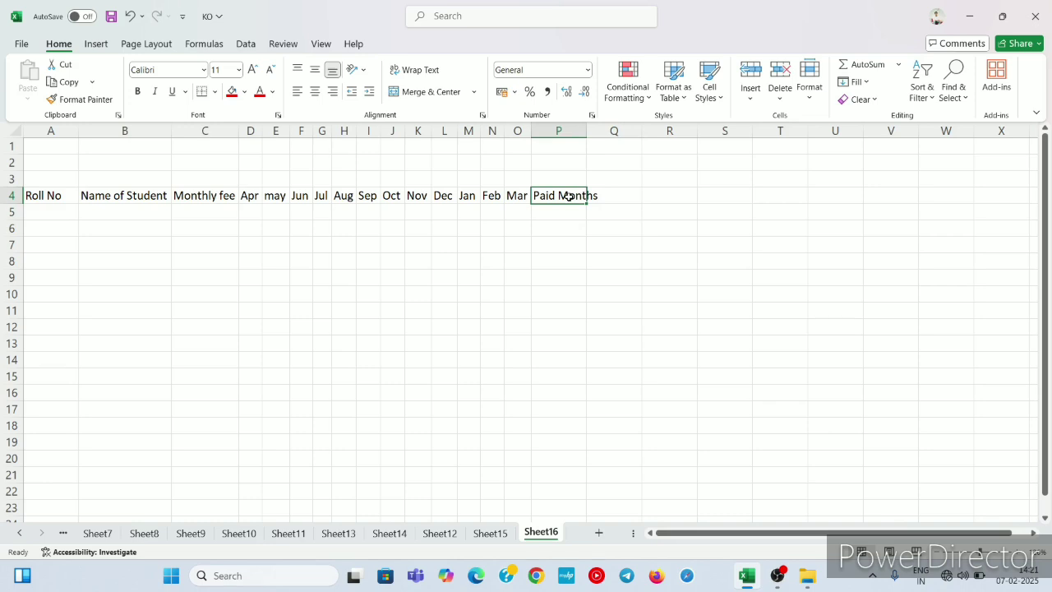
key(alt+h)
key(o)
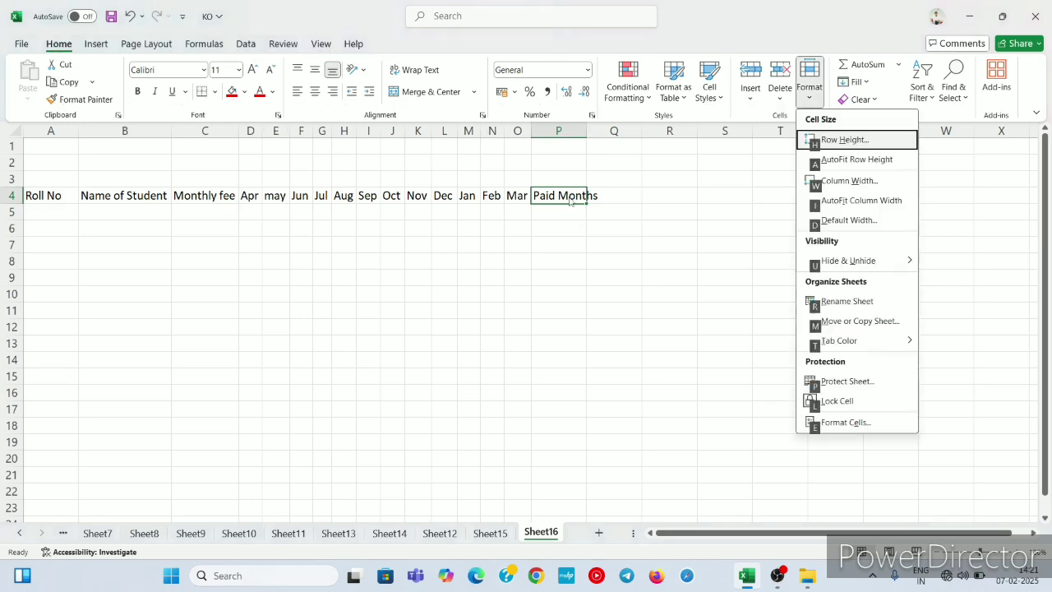
key(i)
- Enter the heading "Remaining Months" in Q4 and AutoFit column Q to it
click(634, 194)
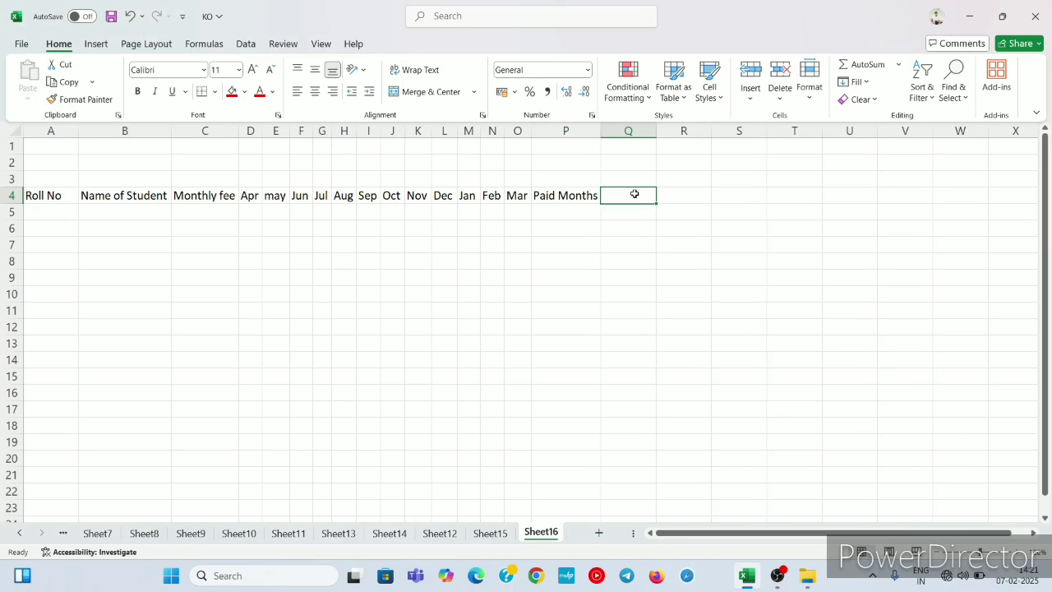
text(Re)
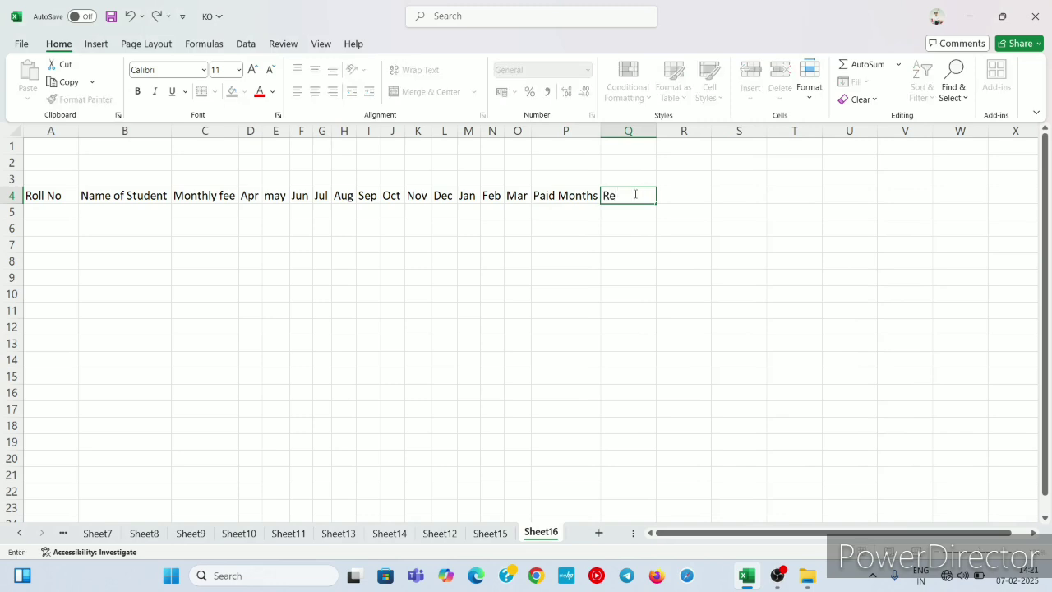
text(maining Months)
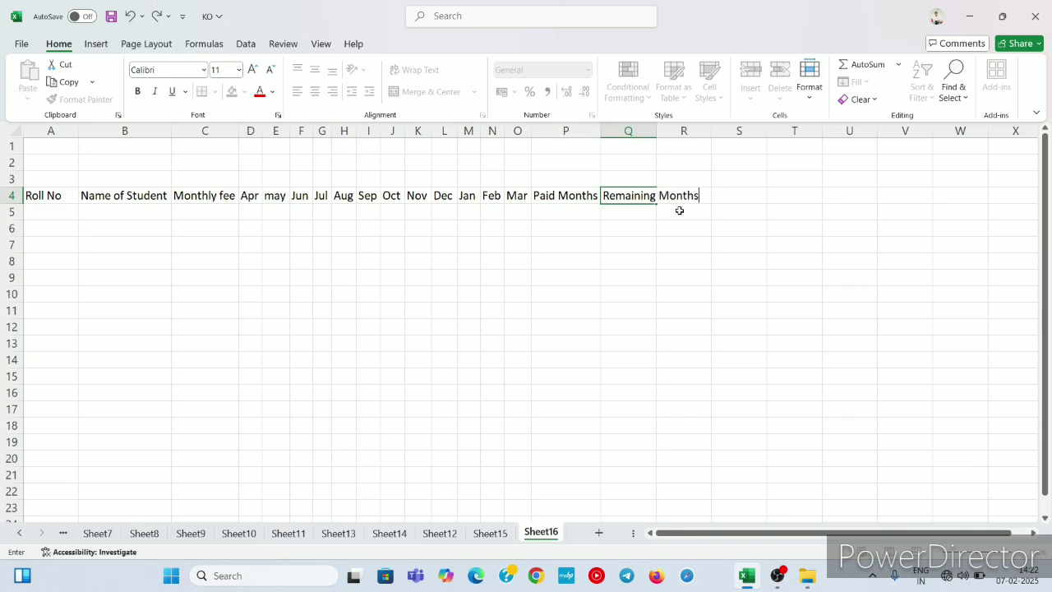
click(666, 218)
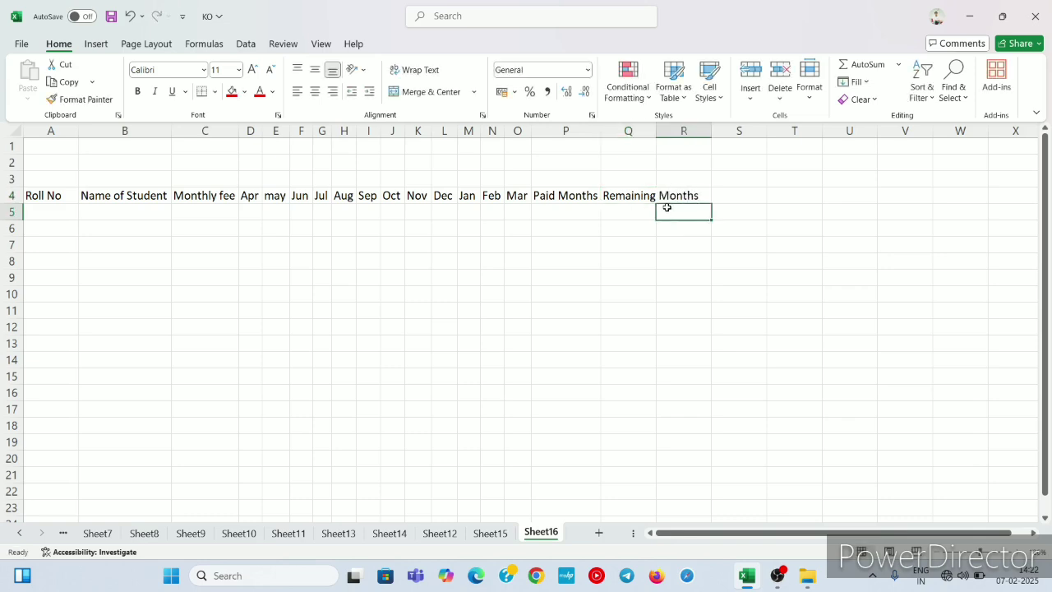
click(625, 194)
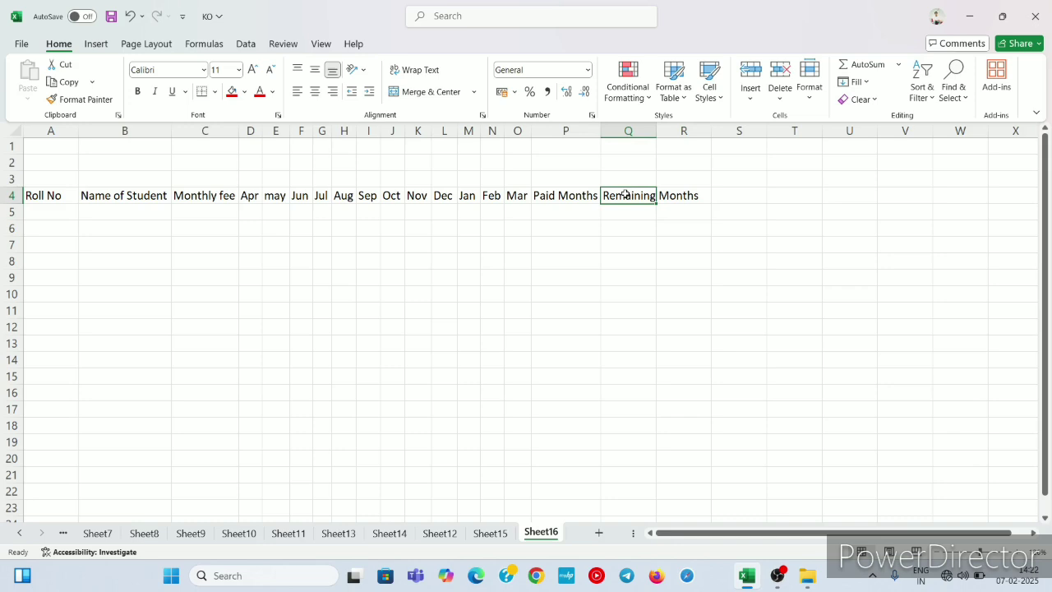
key(alt)
key(h)
key(o)
key(i)
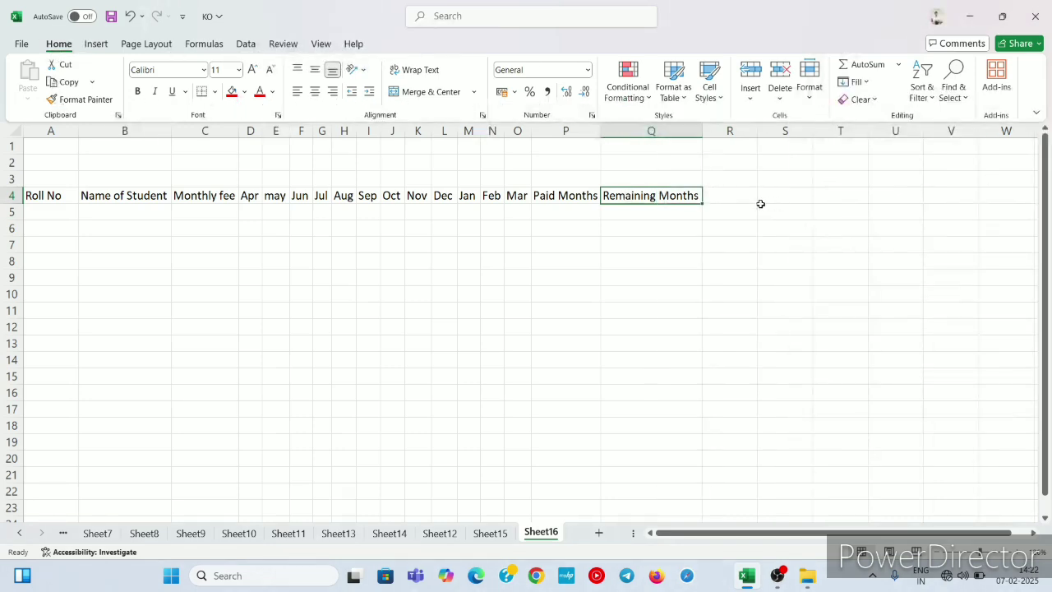
- Enter the heading "Deposite Amount" in R4 and AutoFit column R to it
click(730, 181)
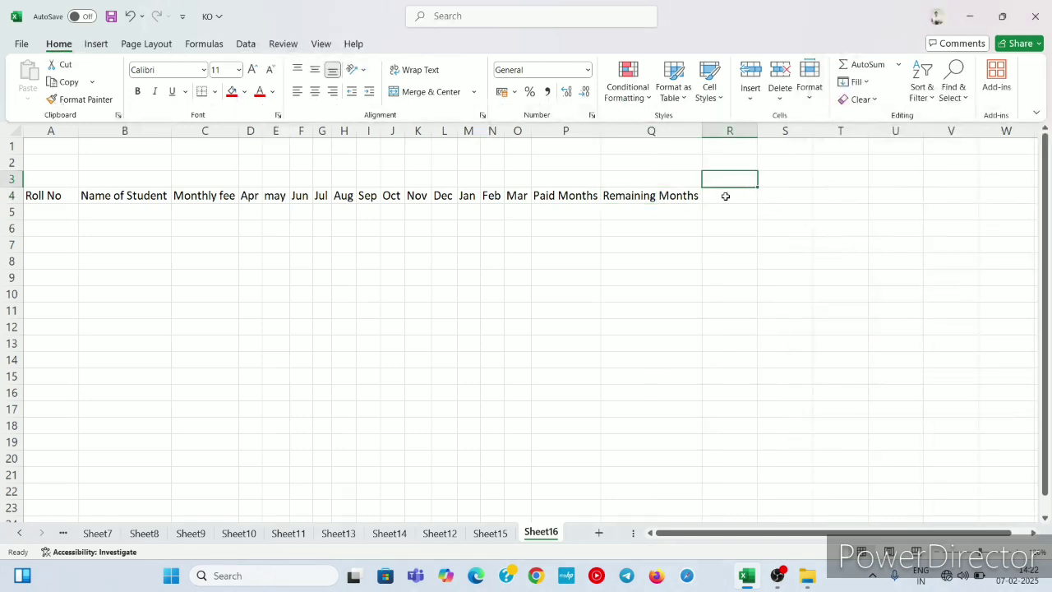
click(742, 200)
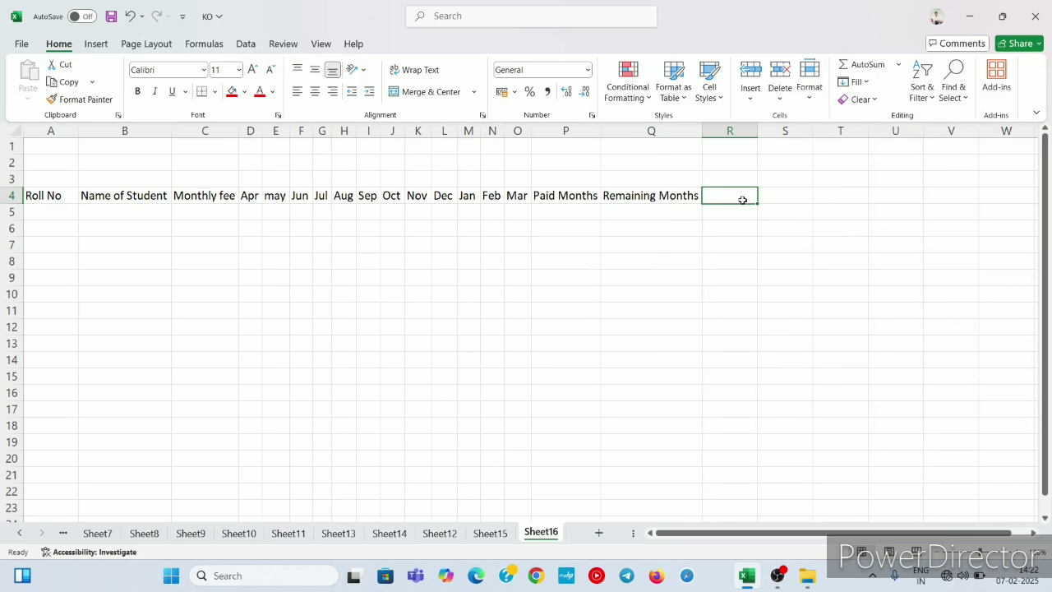
text(D)
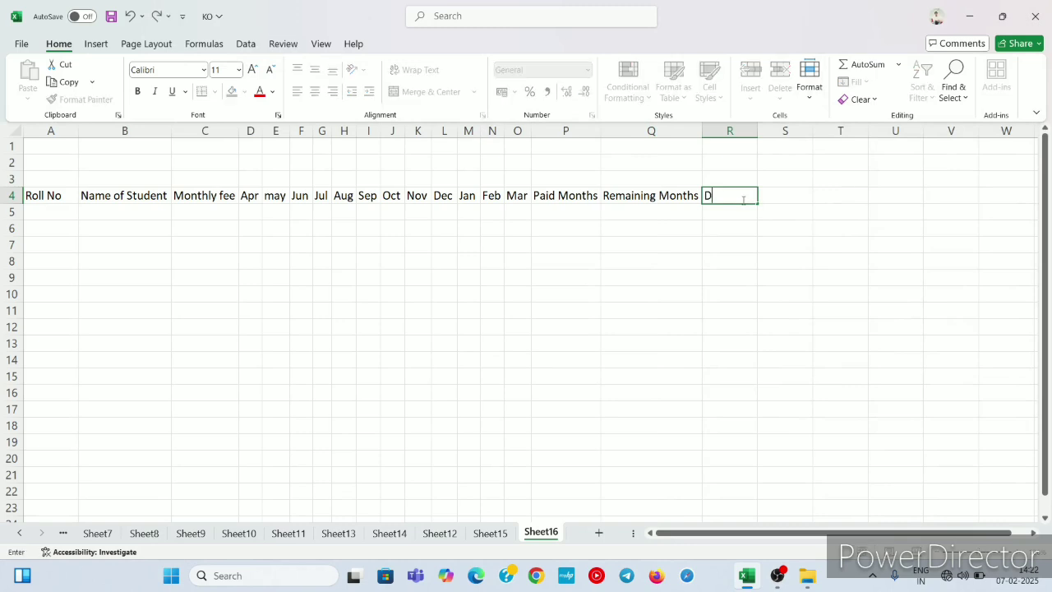
text(eposite Amount)
click(730, 228)
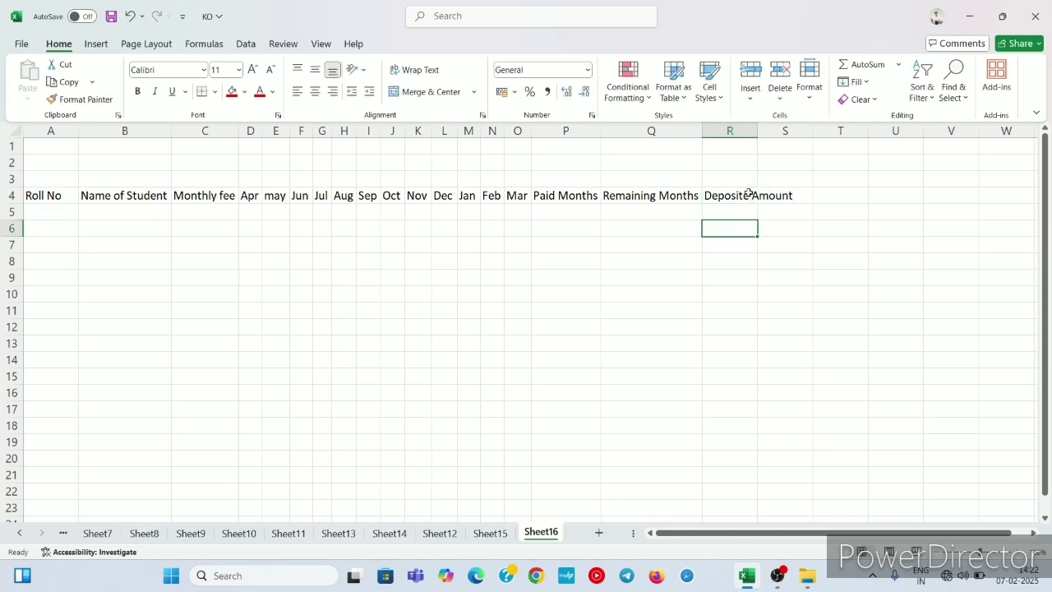
click(749, 194)
key(alt)
key(h)
key(o)
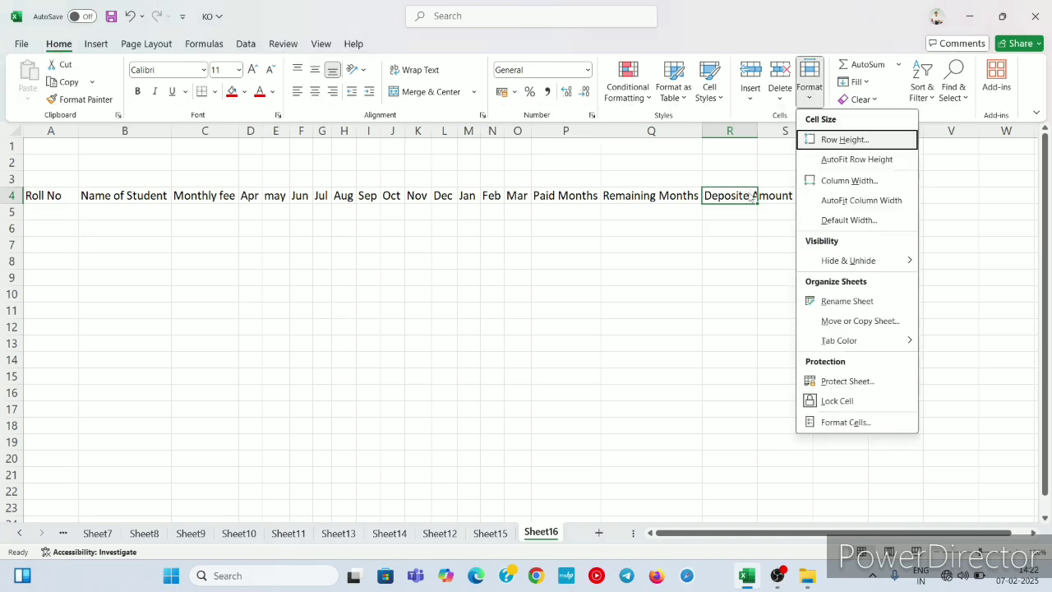
key(i)
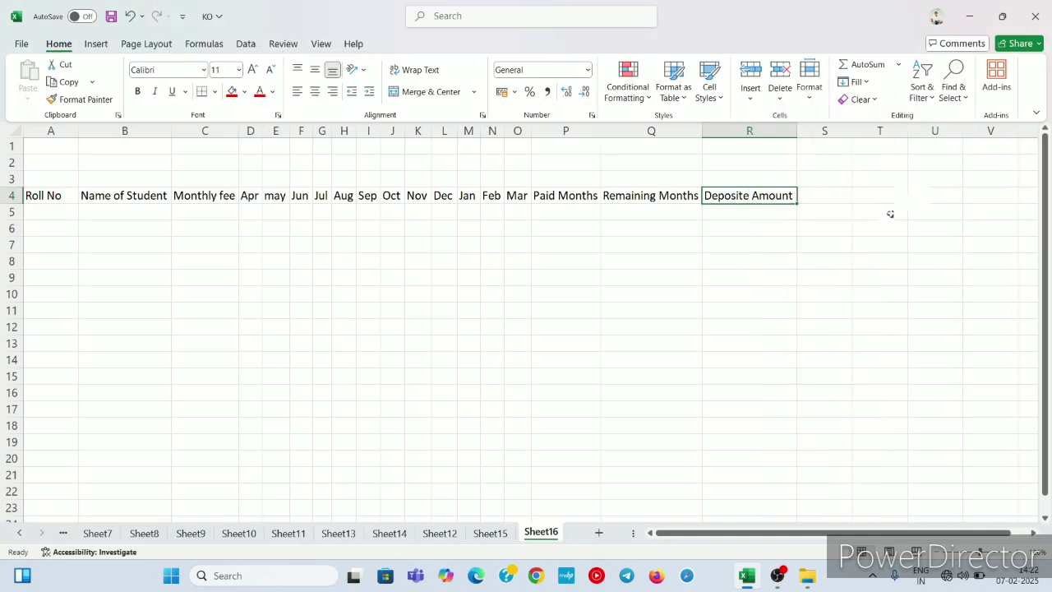
- Enter the heading "Balance" in S4, beside the deposit amount heading
click(832, 198)
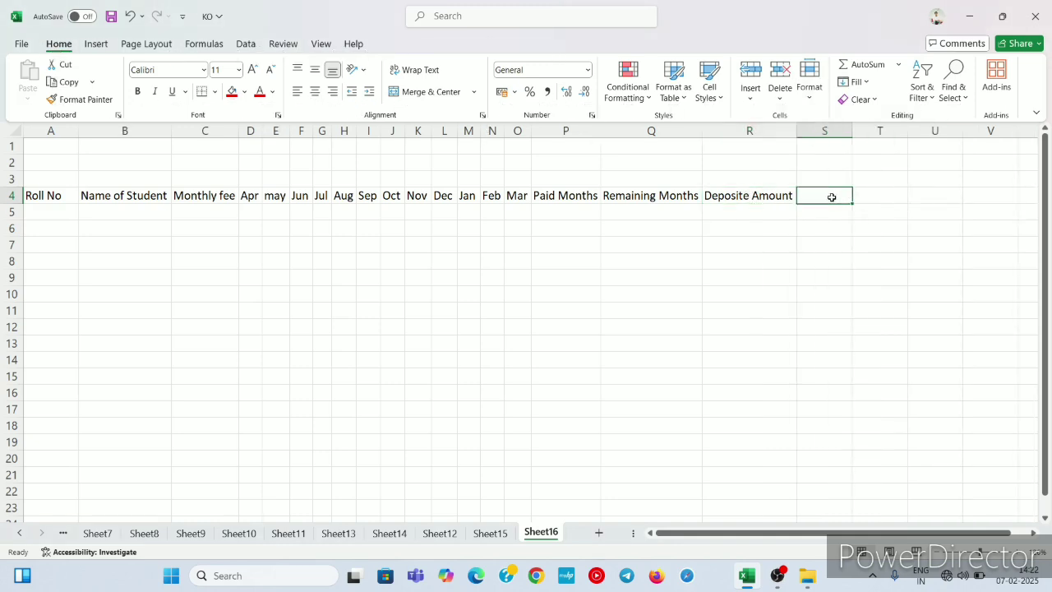
text(Bala)
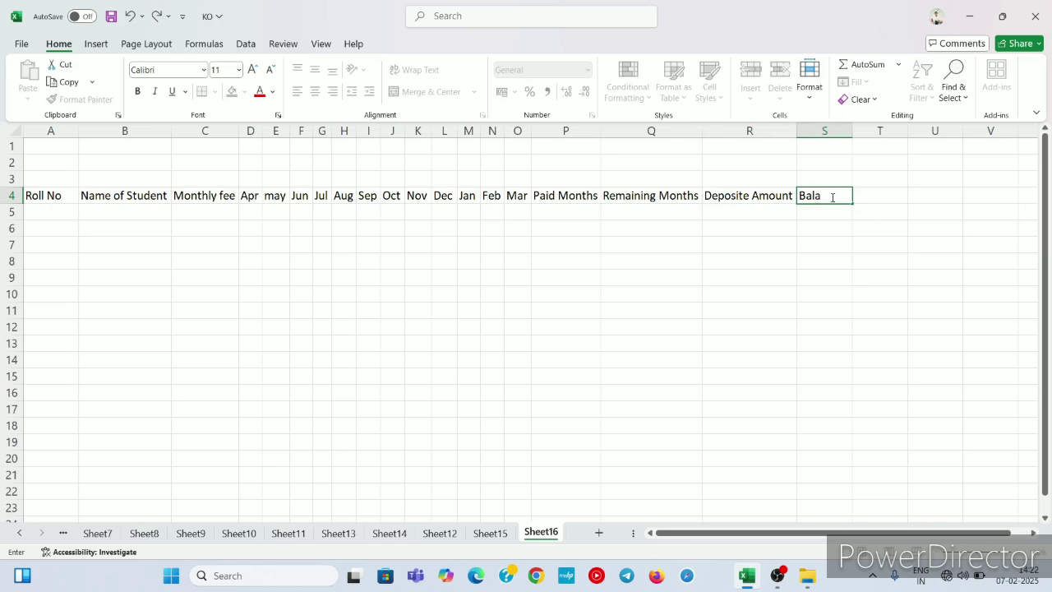
text(nce)
click(790, 219)
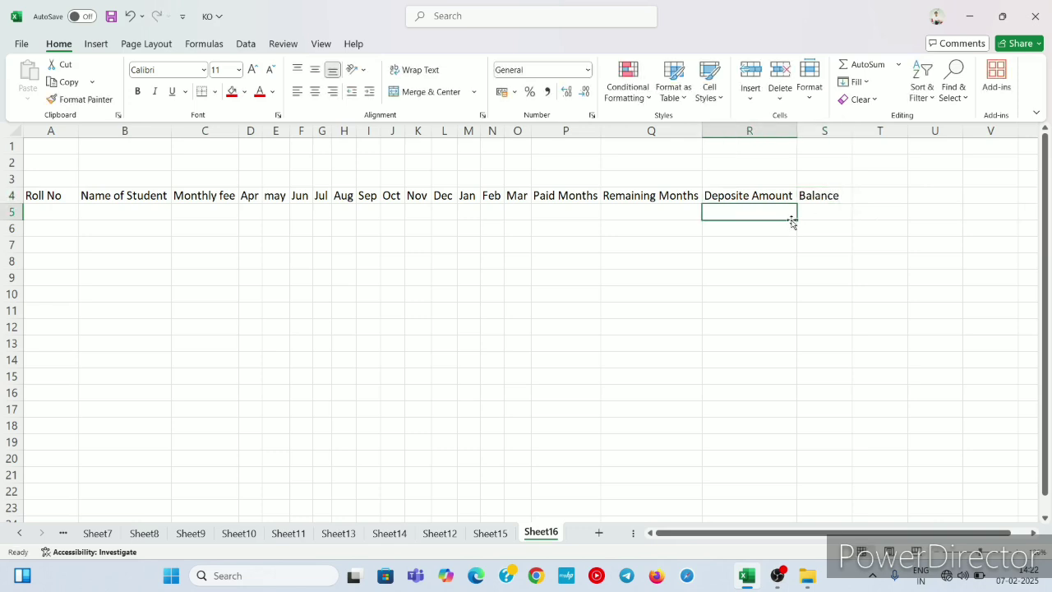
click(832, 194)
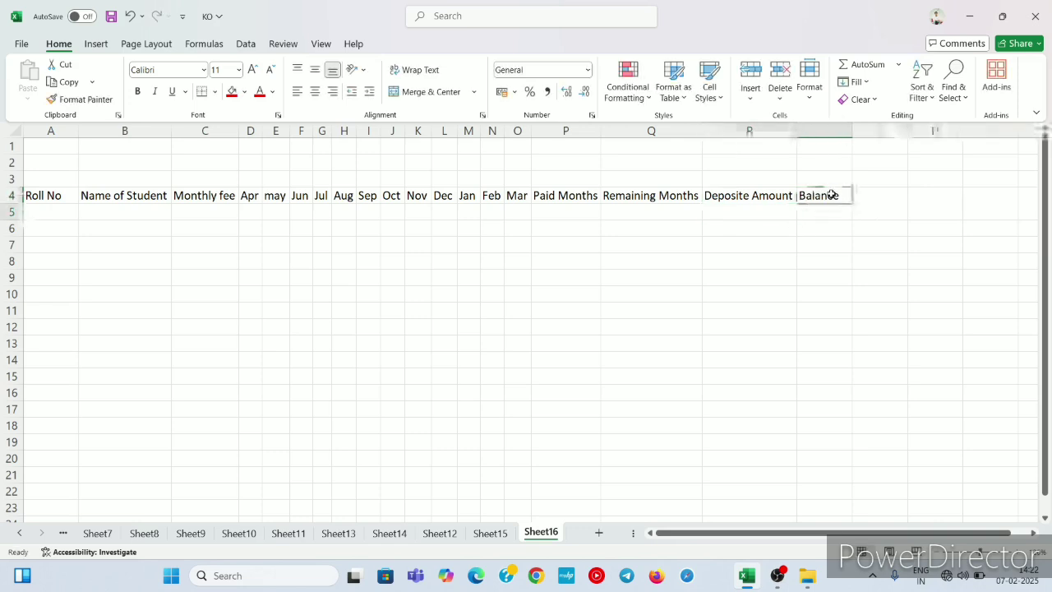
click(759, 195)
click(826, 195)
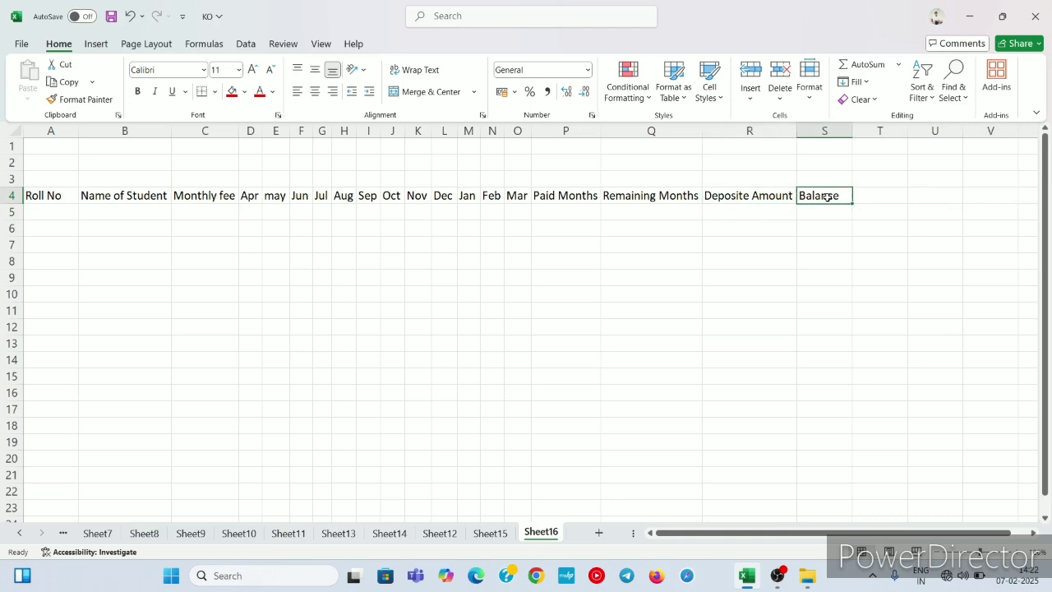
- Number the students under Roll No by entering 1 and 2 in A5:A6 and extending the series to 10 in A14
click(47, 216)
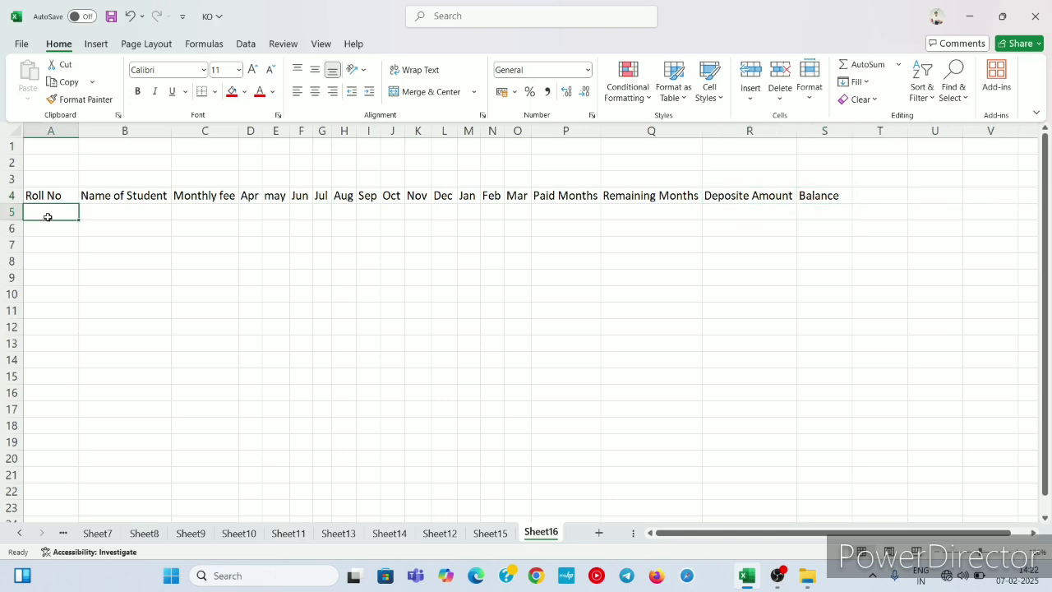
text(1)
key(Return)
text(2)
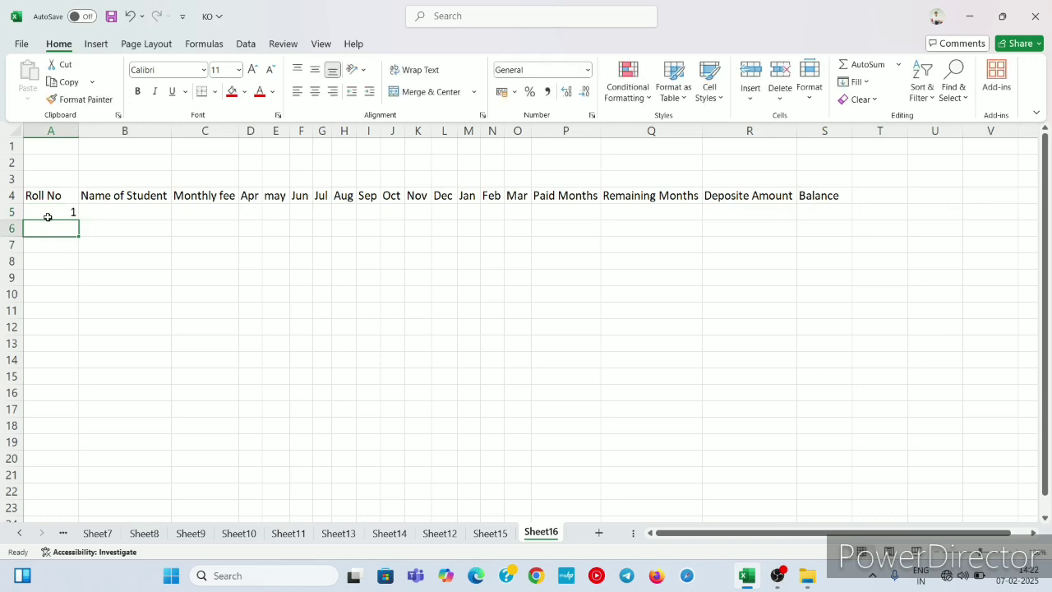
click(63, 207)
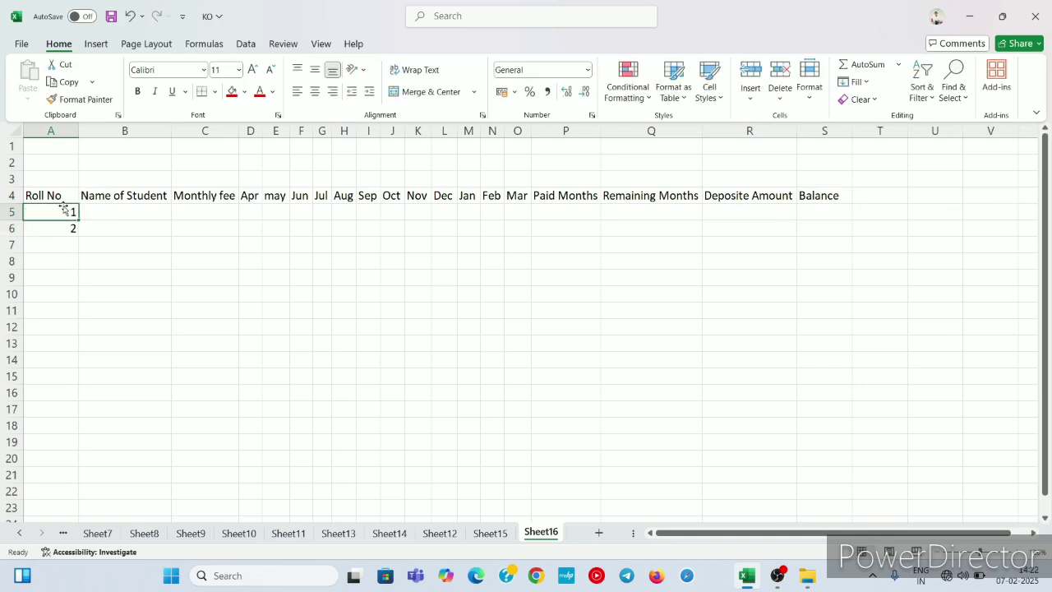
key(shift+Down)
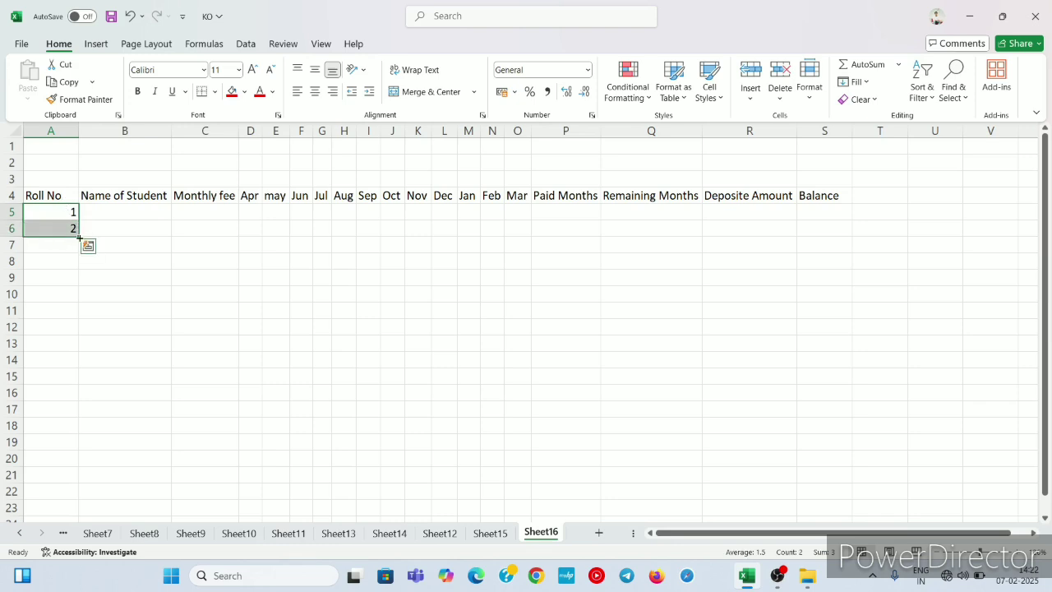
drag(80, 236, 79, 367)
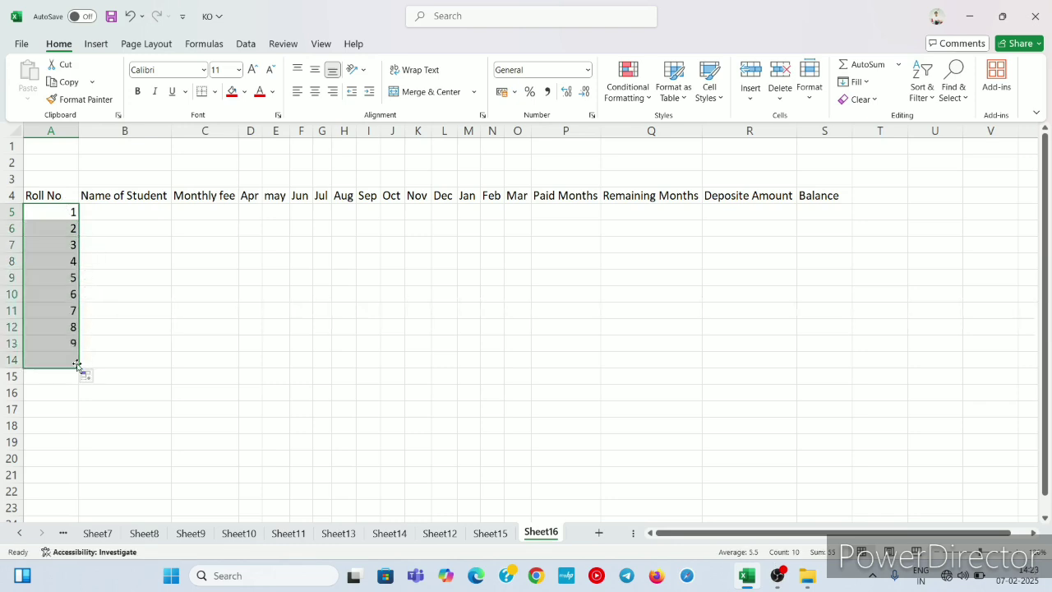
- Enter the students' first names for roll numbers 1 to 3 in B5:B7
click(122, 209)
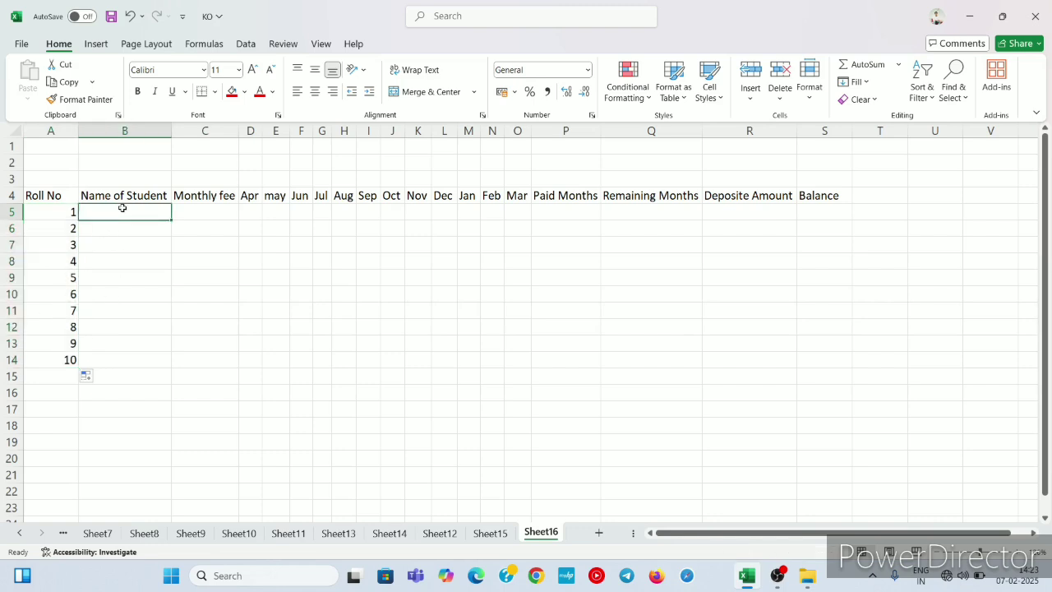
text(su)
key(BackSpace)
key(BackSpace)
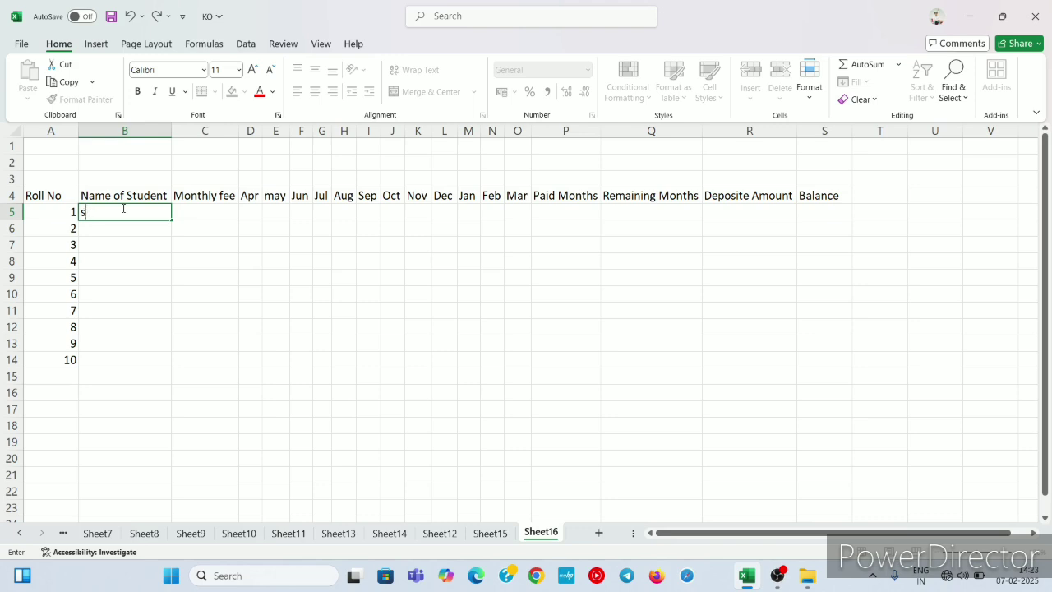
text(Sumit)
click(102, 231)
text(Amit)
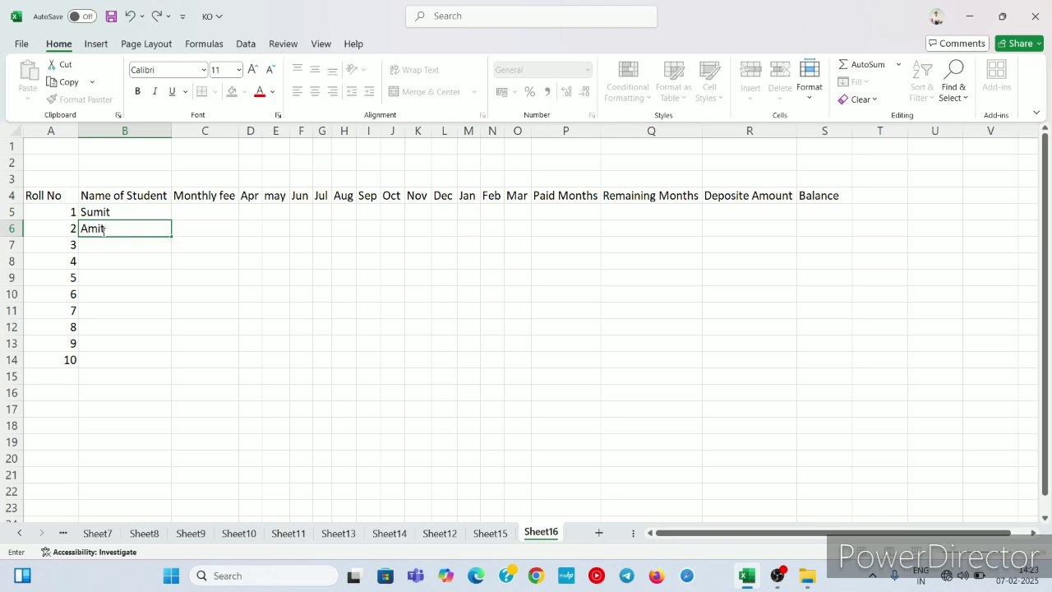
key(Return)
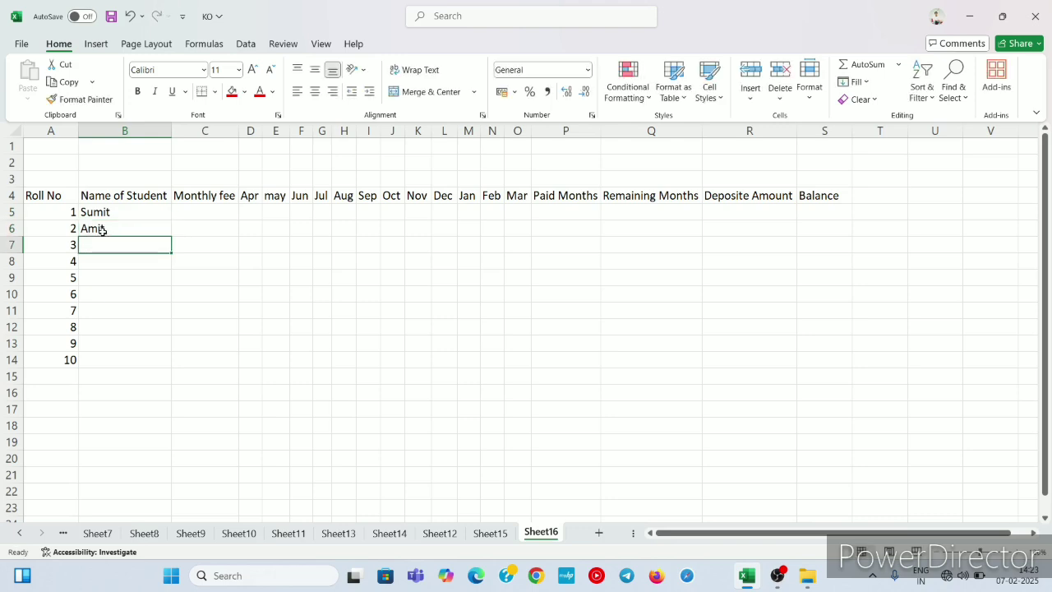
text(Raj)
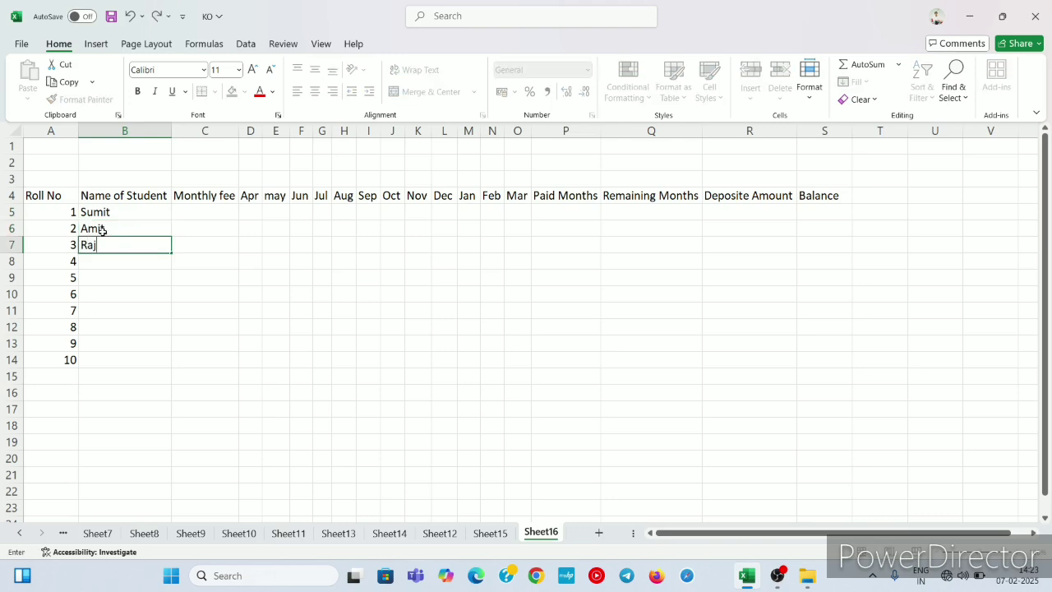
key(Return)
- Enter the students' first names for roll numbers 4 to 6 in B8:B10
text(J)
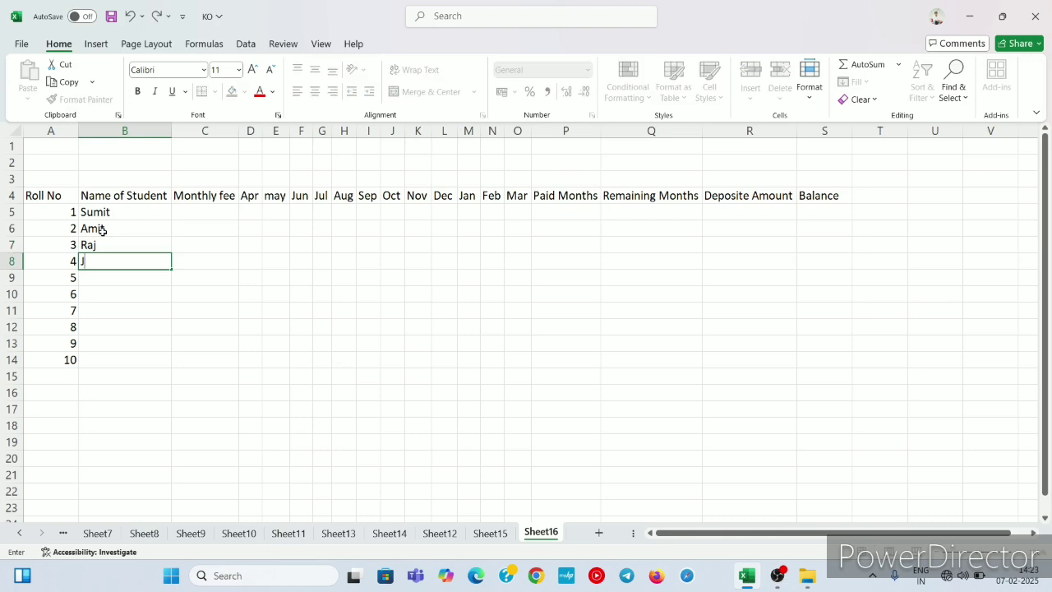
text(ai)
key(Return)
text(Vijay)
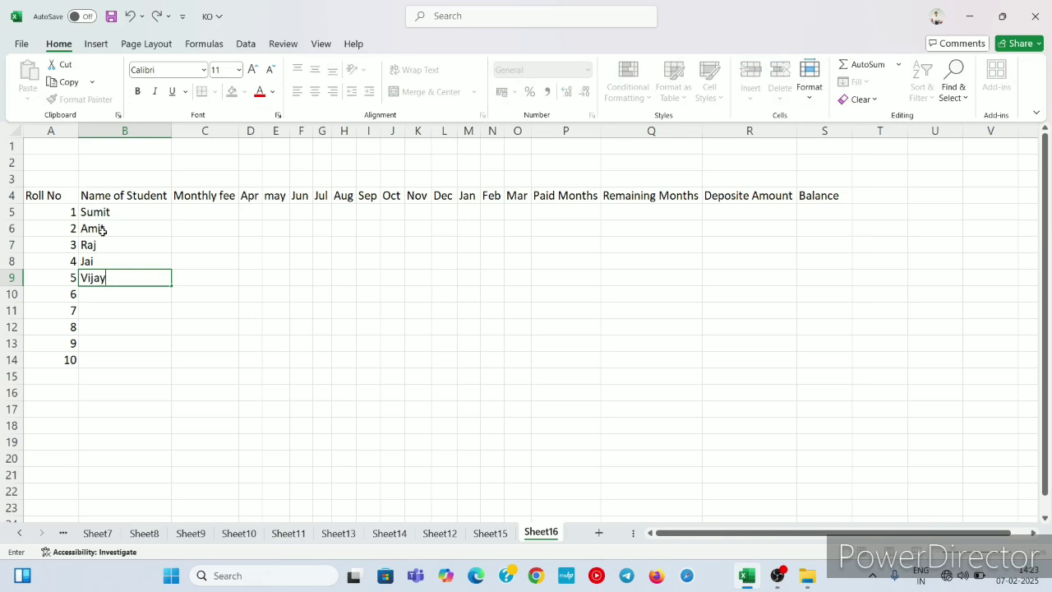
key(Return)
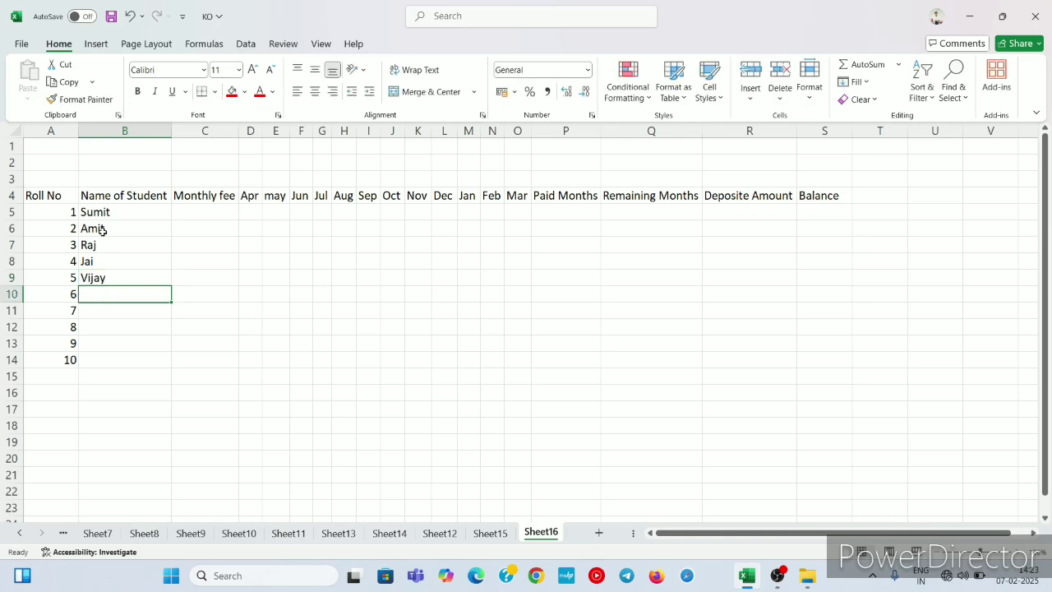
text(Pramo)
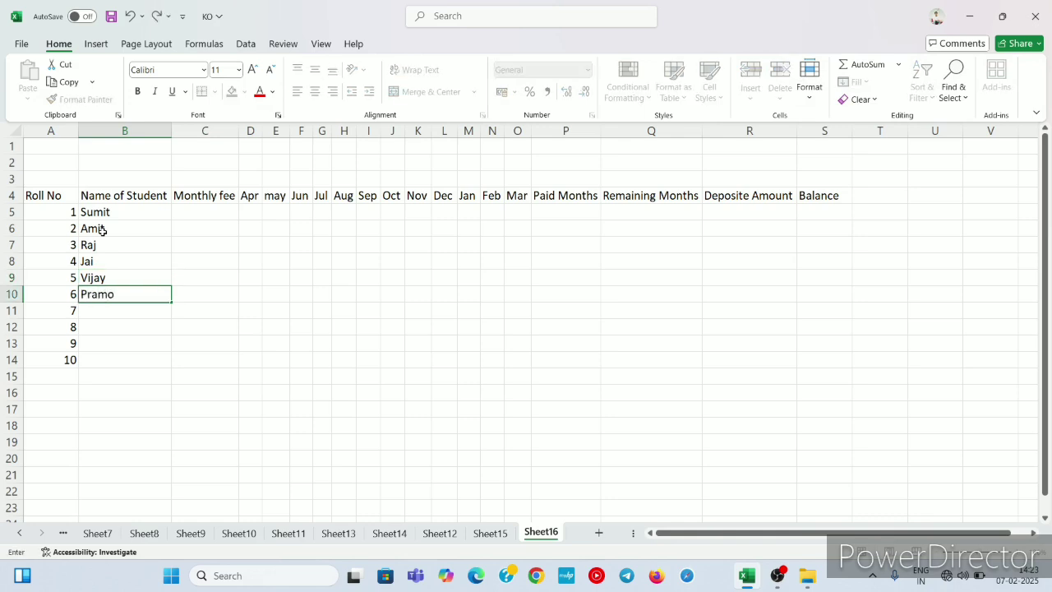
text(d)
key(Return)
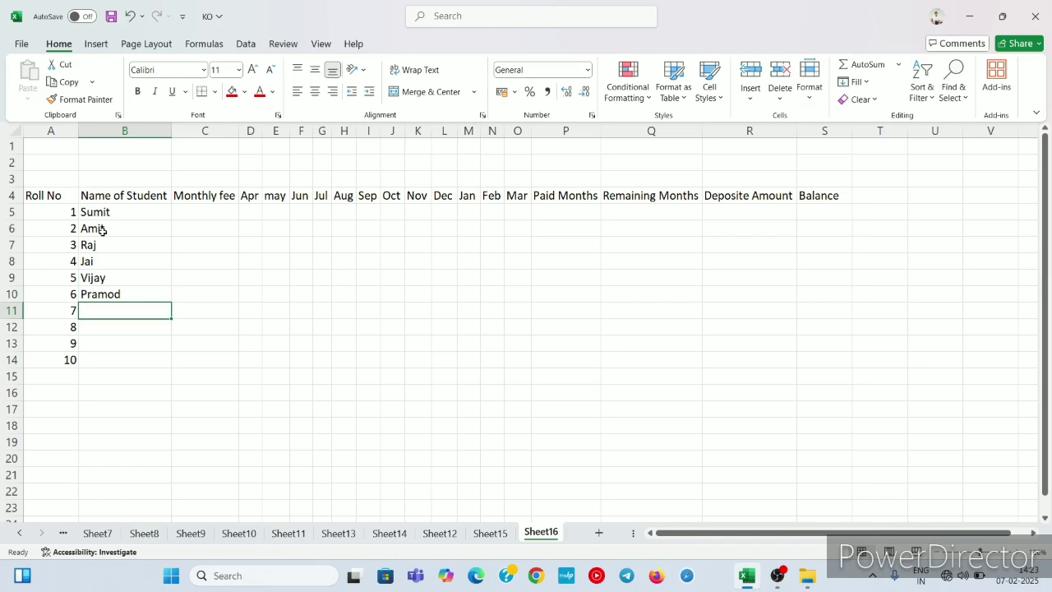
- Enter the students' first names for roll numbers 7 and 8 in B11:B12, starting each with a capital letter
text(anku)
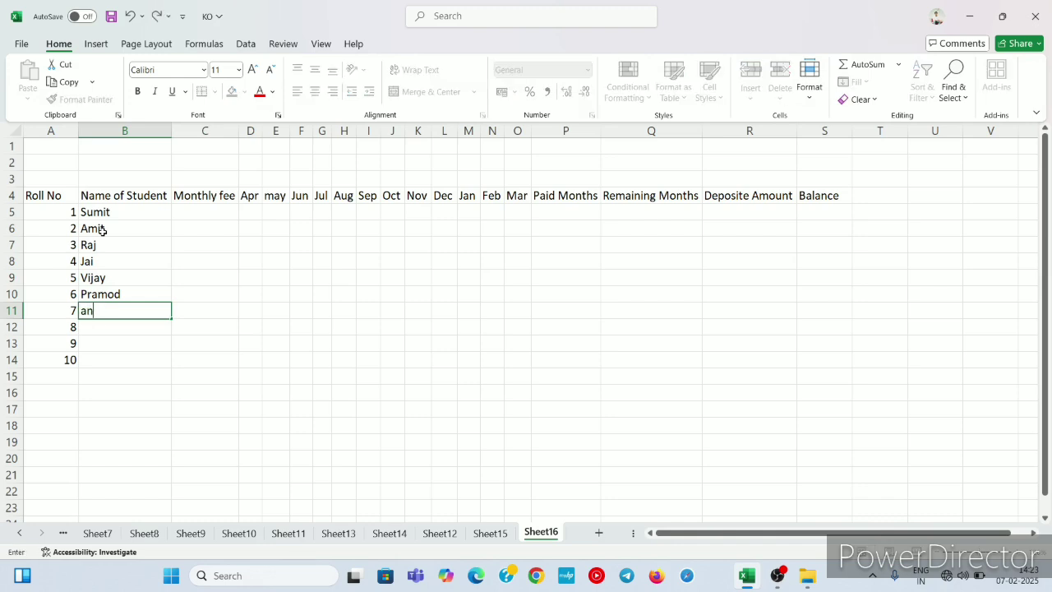
key(BackSpace)
key(BackSpace)
key(BackSpace)
key(BackSpace)
text(Ankush)
key(Return)
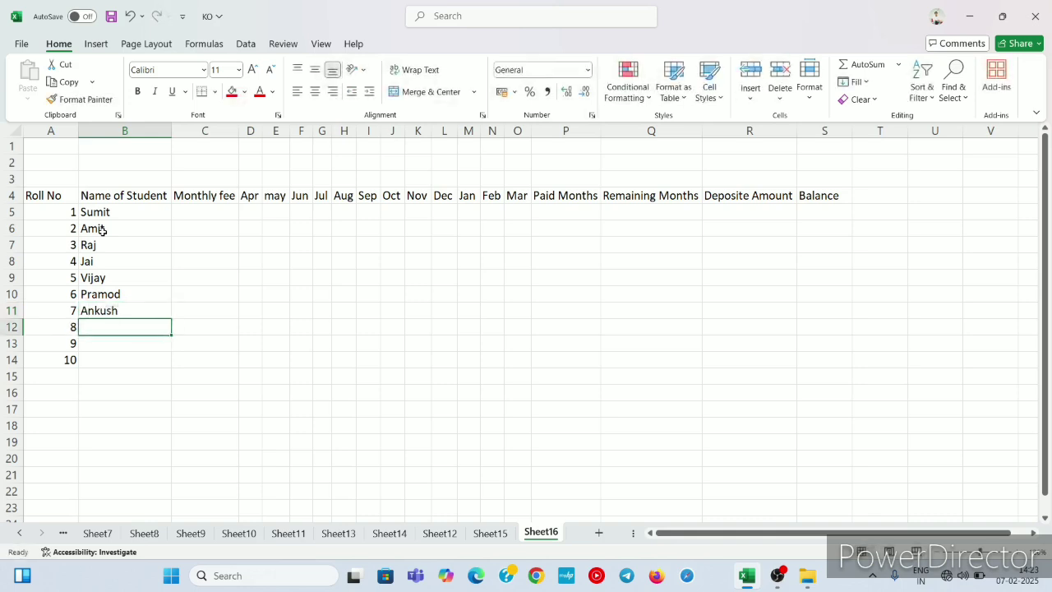
text(Deepak)
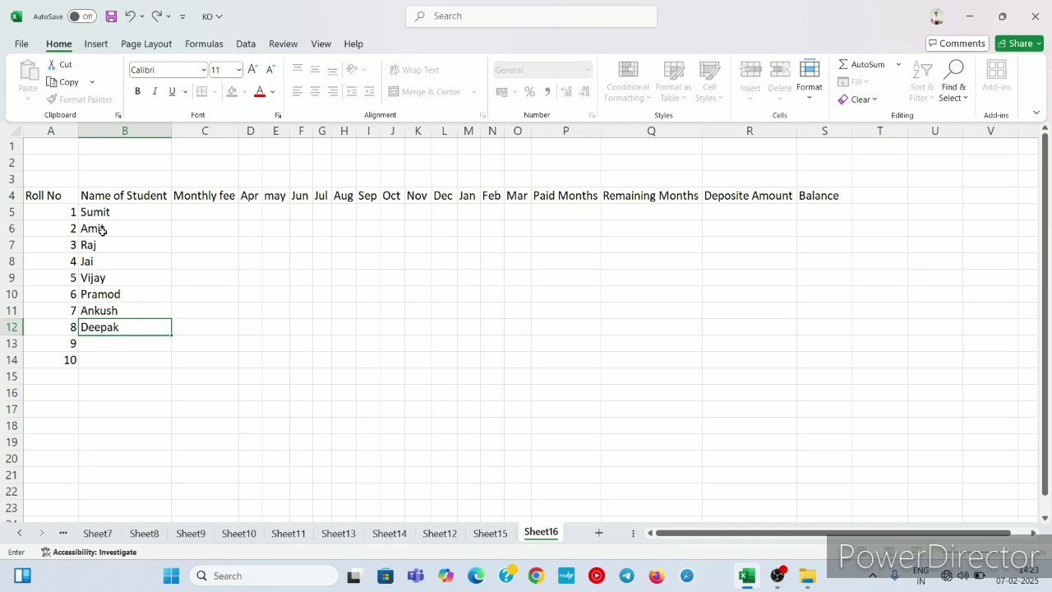
key(Return)
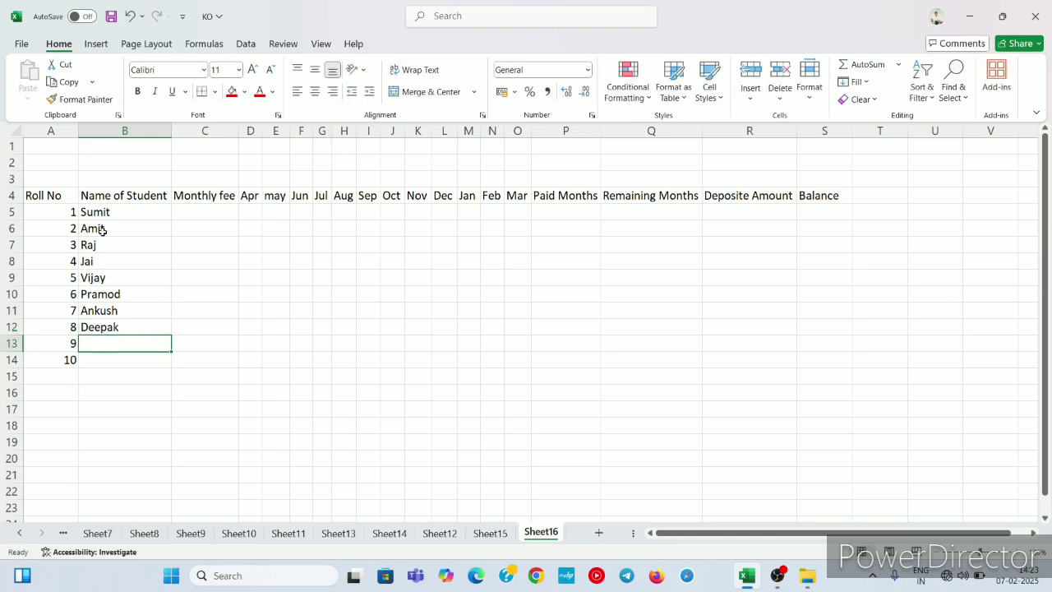
- Enter the students' first names for roll numbers 9 and 10 in B13:B14
text(Ankit)
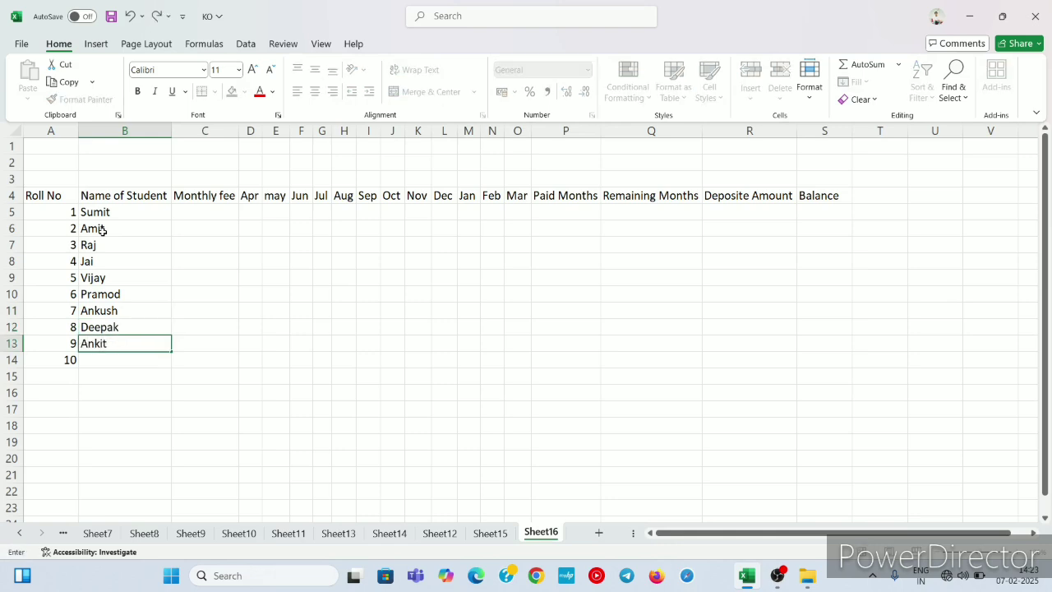
key(Return)
text(A)
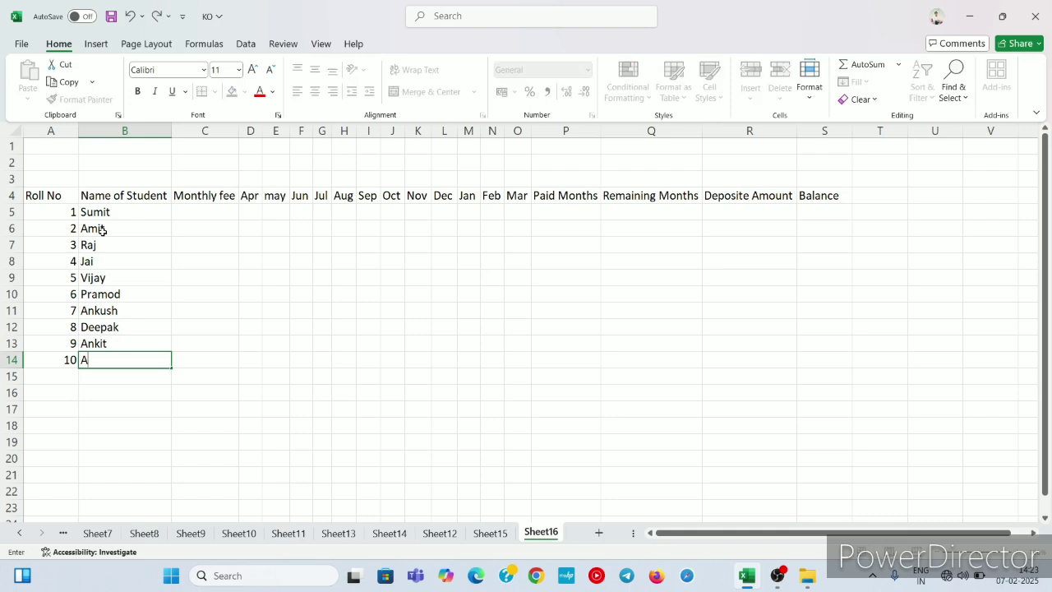
text(man)
click(141, 217)
- Enter a monthly fee of 1000 in C5 and copy it down to C14 for all ten students
click(217, 210)
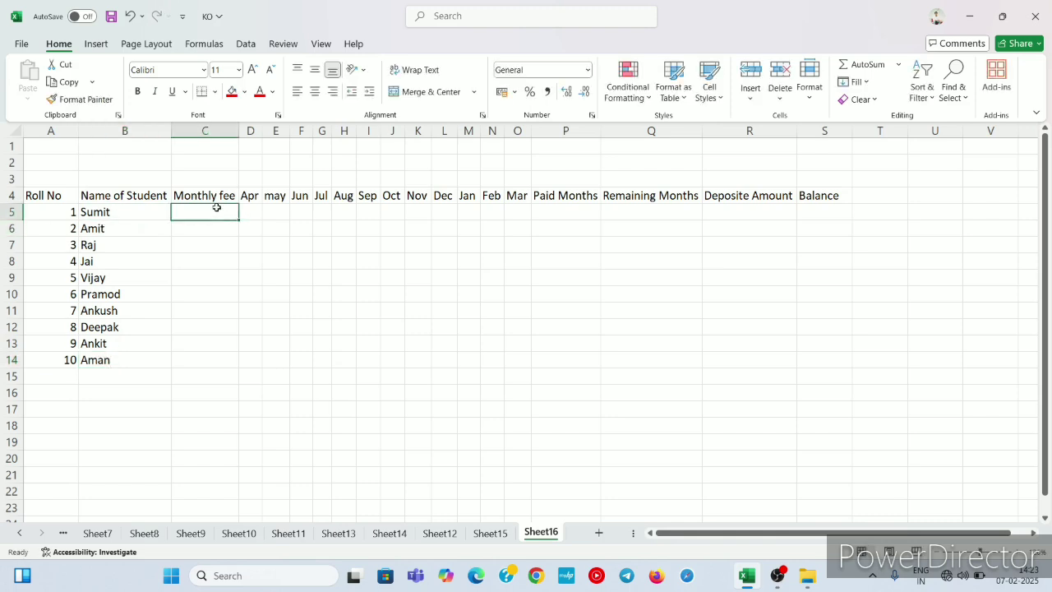
text(1)
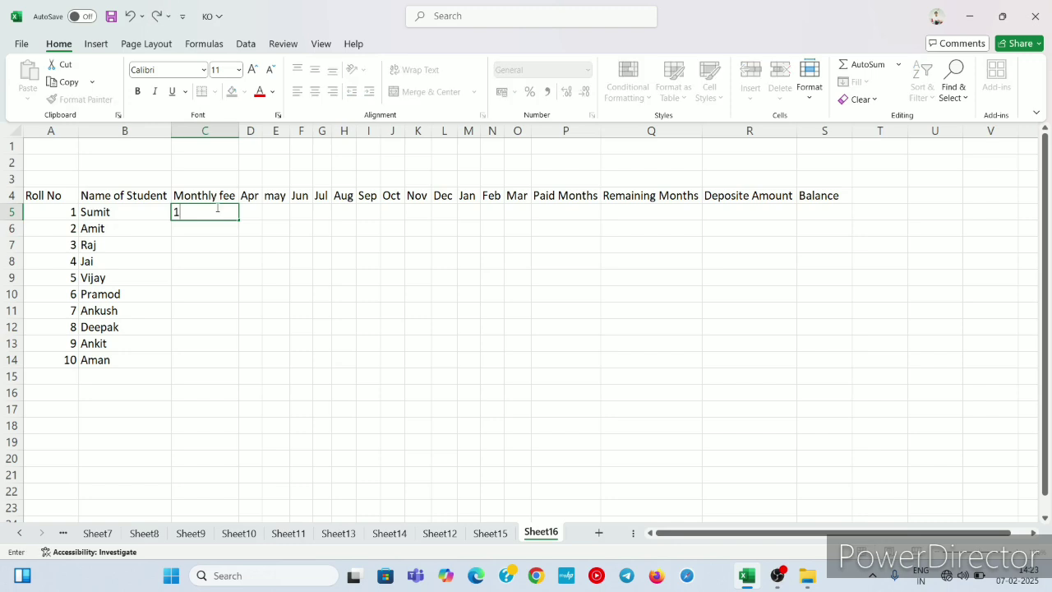
text(000)
key(Return)
click(218, 210)
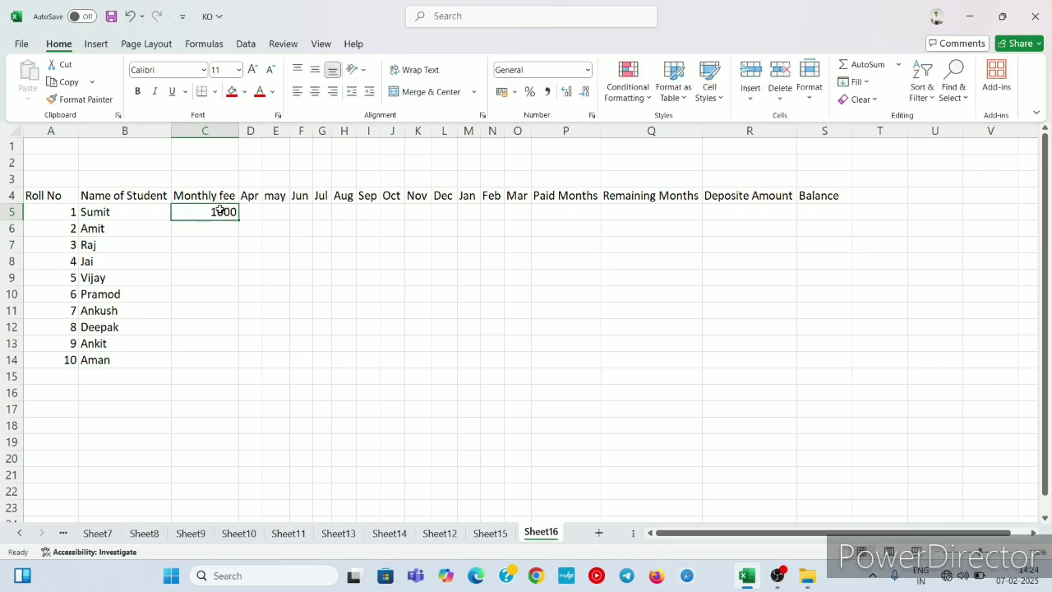
drag(240, 221, 241, 369)
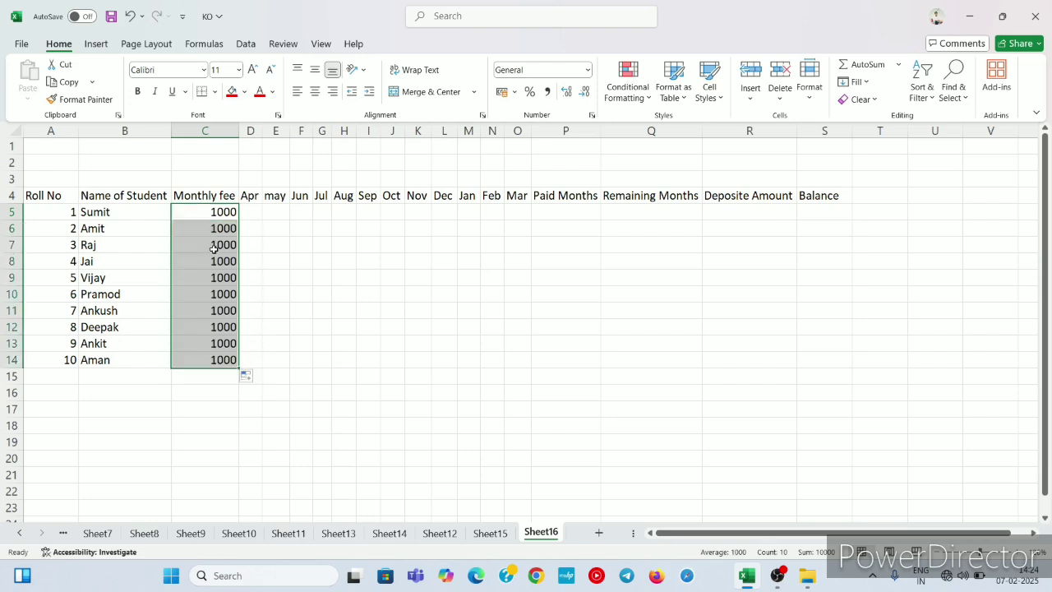
click(205, 307)
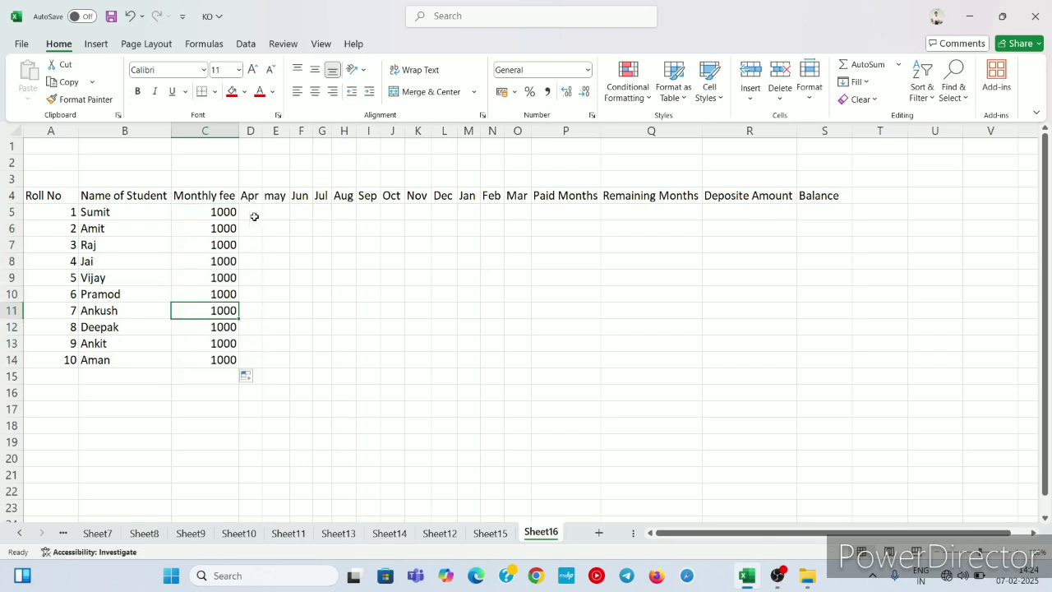
click(253, 216)
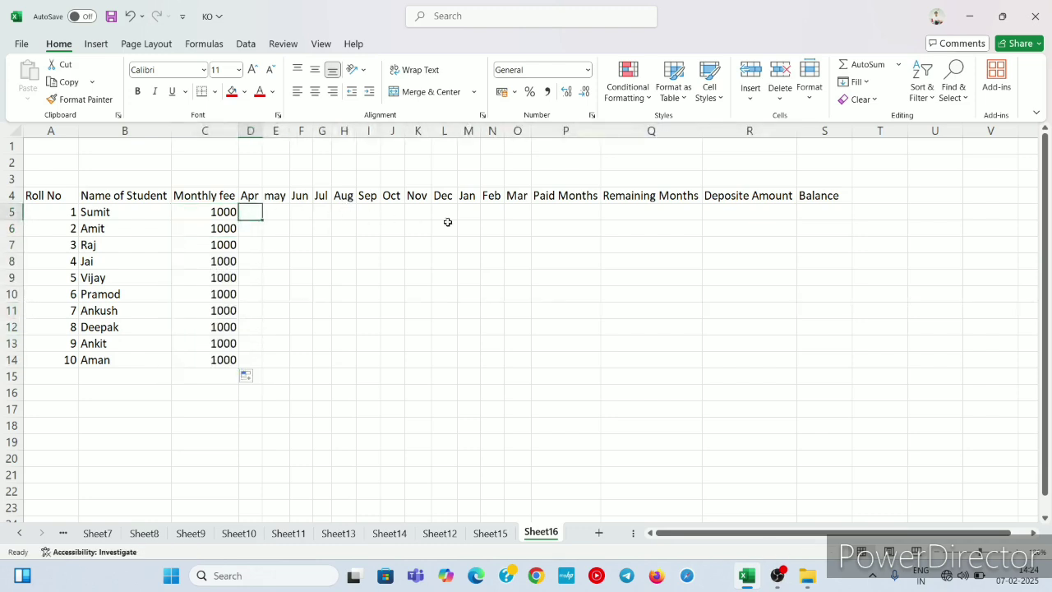
click(295, 216)
click(375, 222)
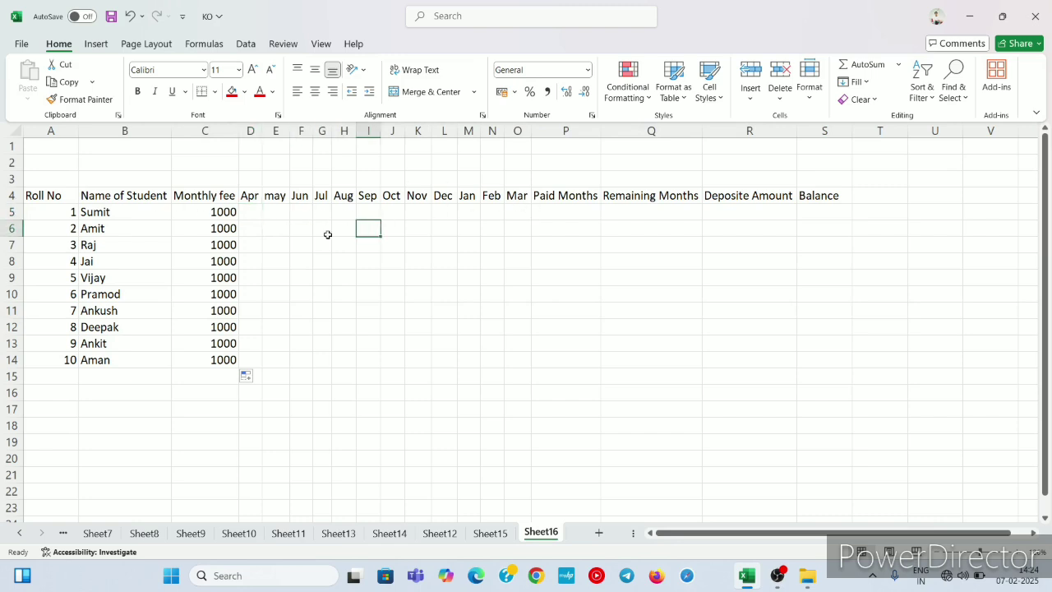
- Apply All Borders to the whole fee table, A4:S14
drag(30, 194, 361, 357)
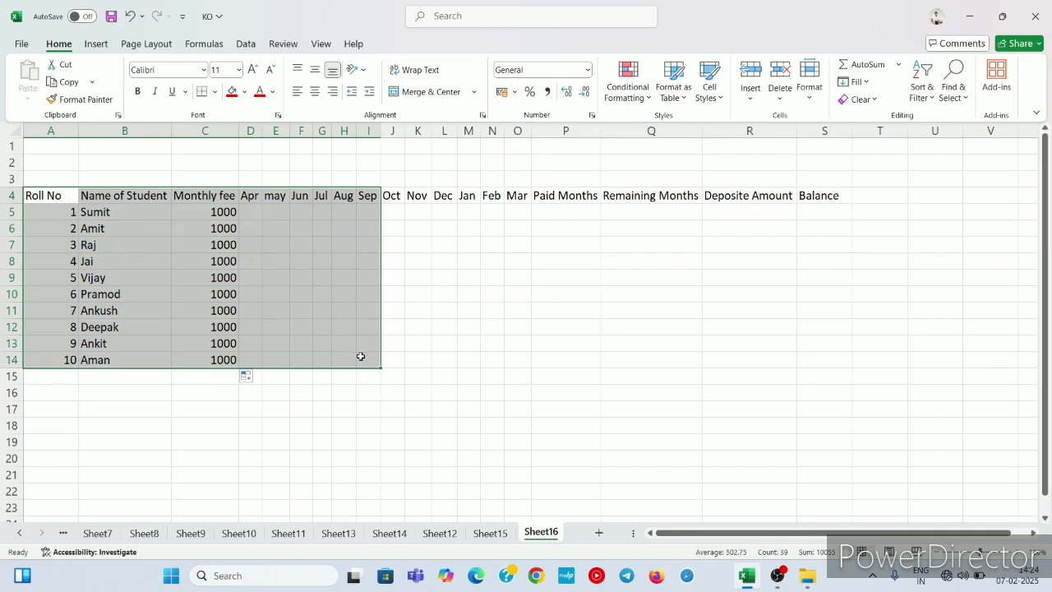
key(shift+Right)
key(shift+Right)
key(shift+Right)
key(shift+Right)
key(shift+Right)
key(shift+Right)
key(shift+Right)
key(shift+Right)
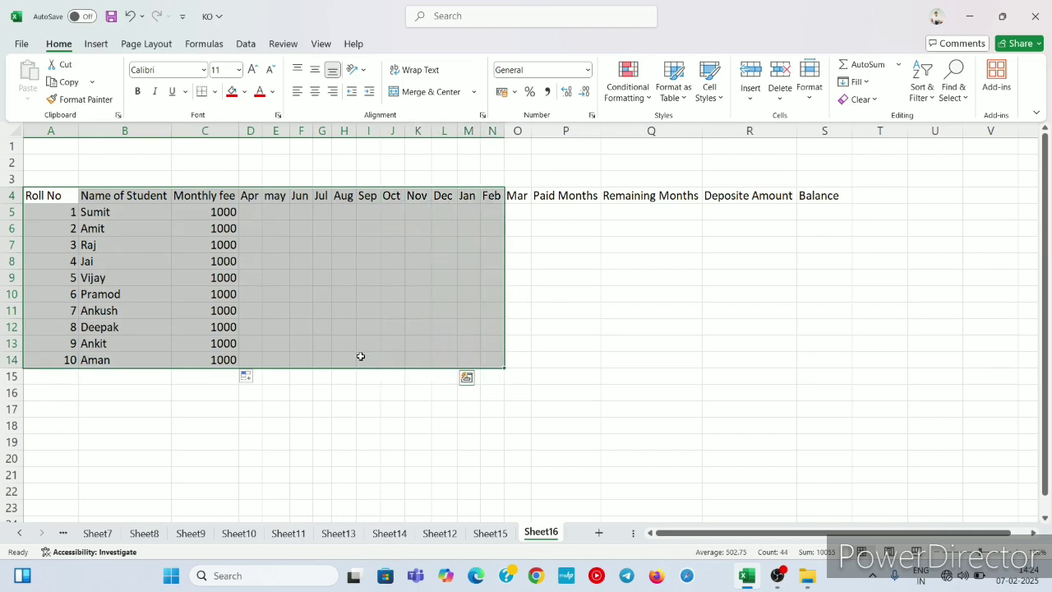
key(shift+Right)
key(shift+Right)
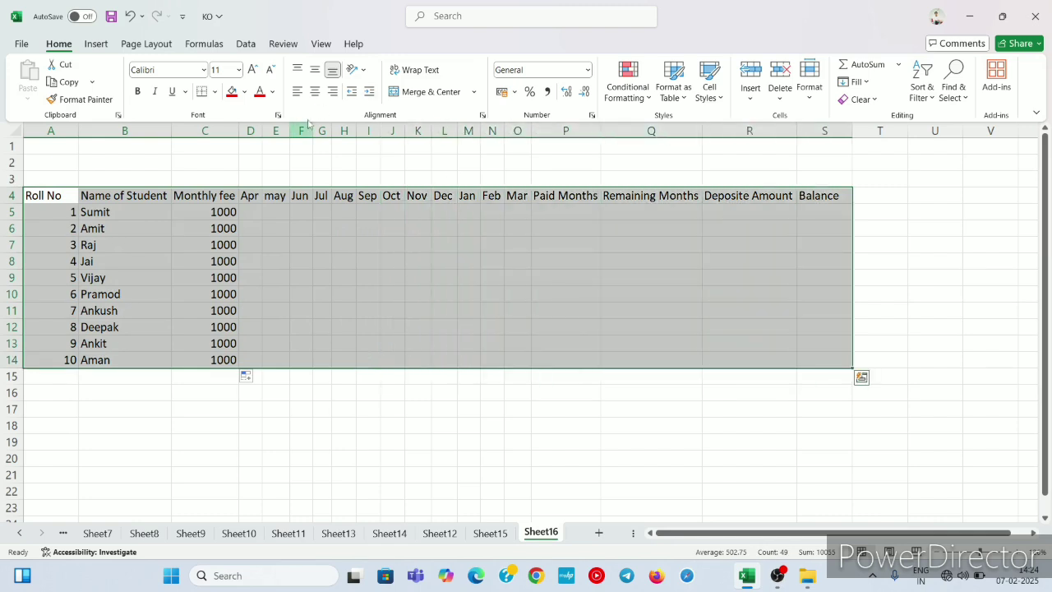
click(215, 91)
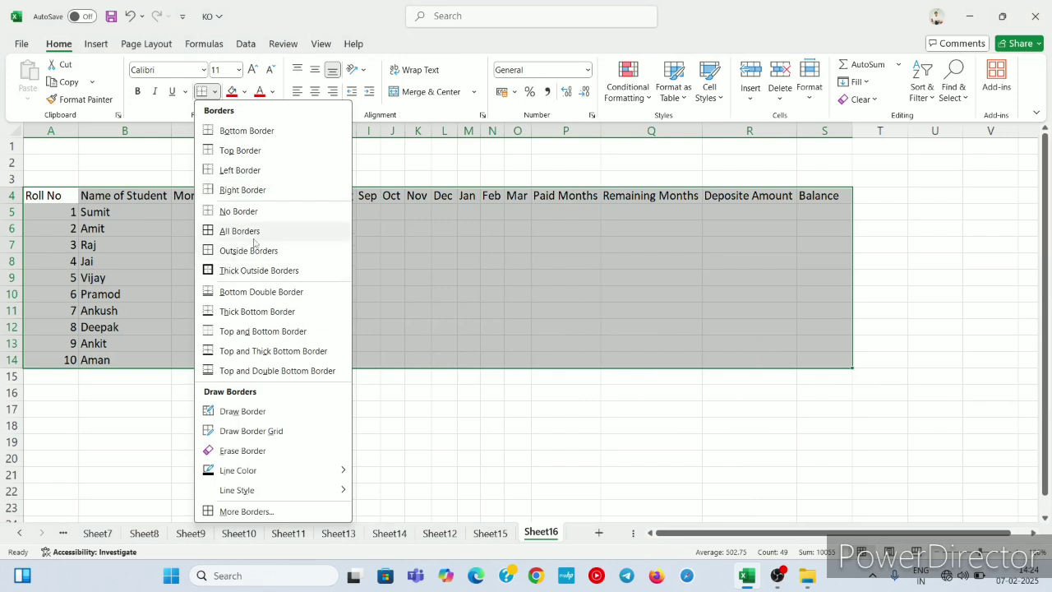
click(238, 231)
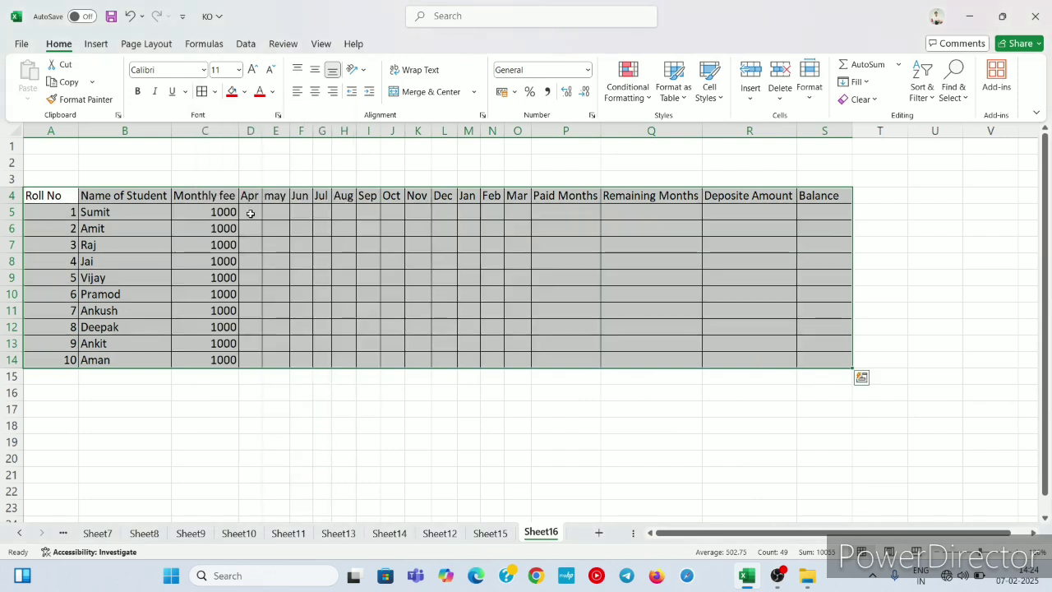
- Set the font of the first student's April cell, D5, to Webdings
click(249, 212)
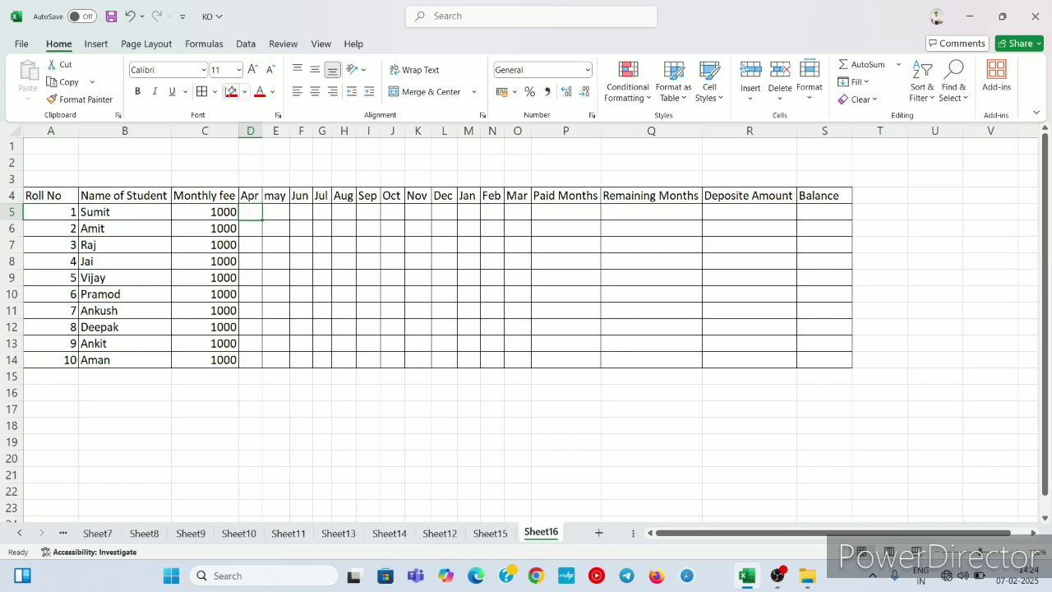
click(167, 72)
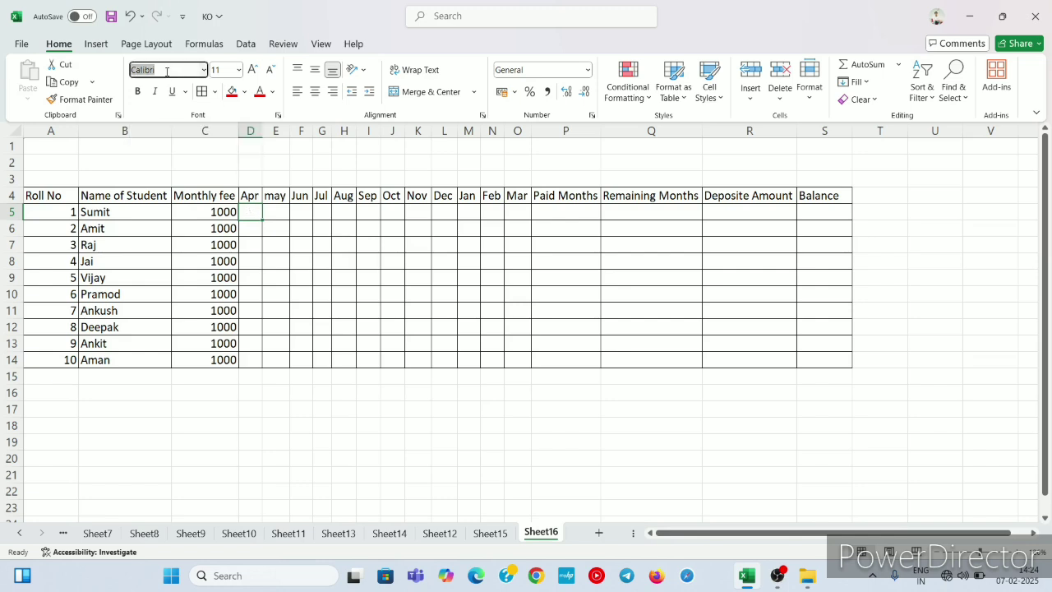
key(BackSpace)
text(Bweb)
key(BackSpace)
key(BackSpace)
key(BackSpace)
key(BackSpace)
text(Webd)
key(Return)
click(269, 214)
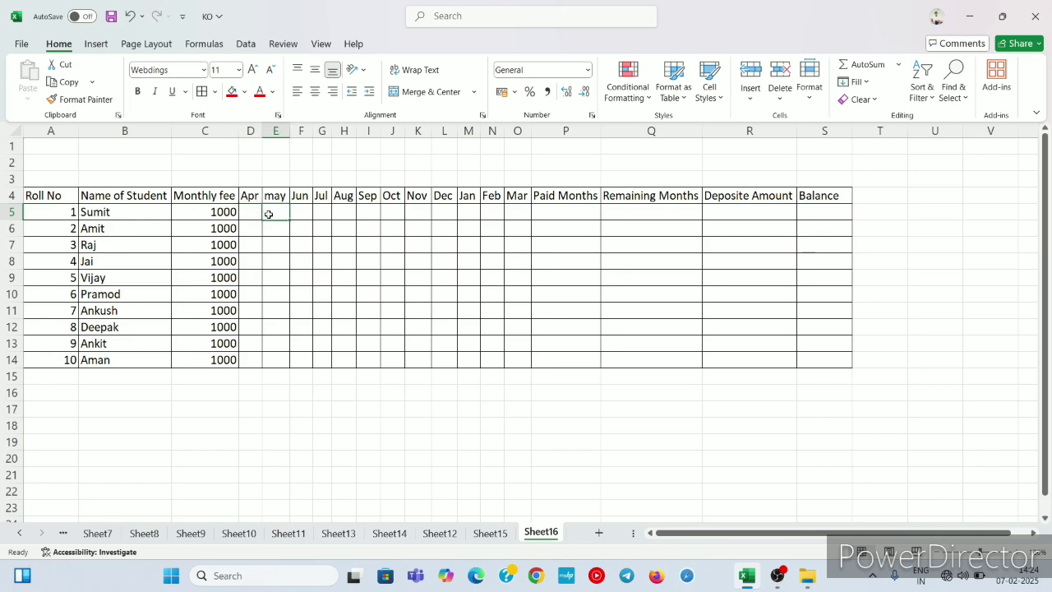
- Try the Webdings characters "r" and "t" as payment marks in the April cell D5
click(253, 213)
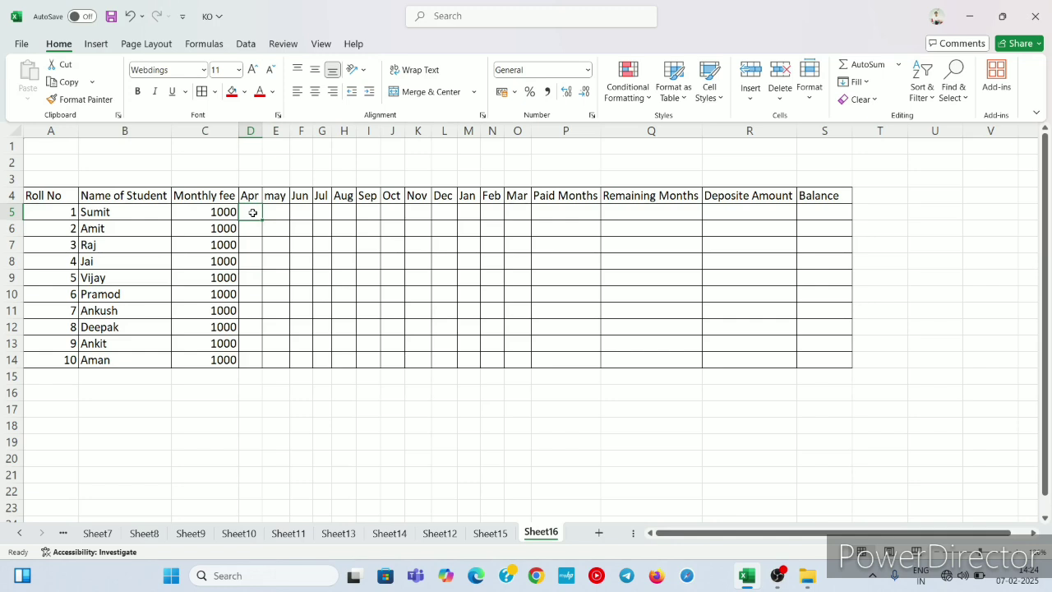
text(r)
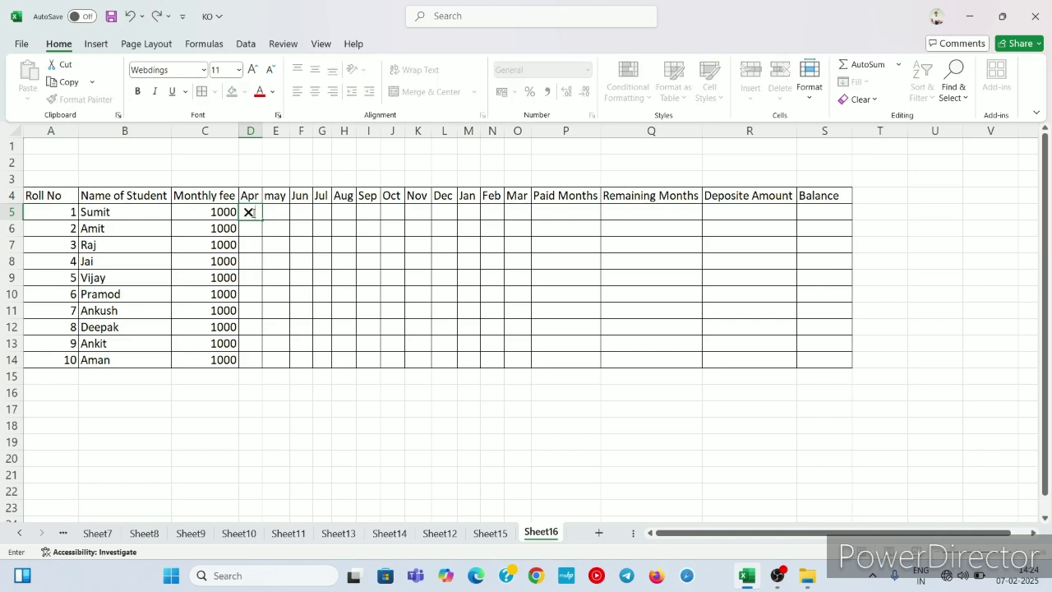
key(BackSpace)
text(t)
key(BackSpace)
text(t)
click(252, 227)
- Mark the first student's April cell, D5, with a cross using the Webdings character "r"
click(252, 216)
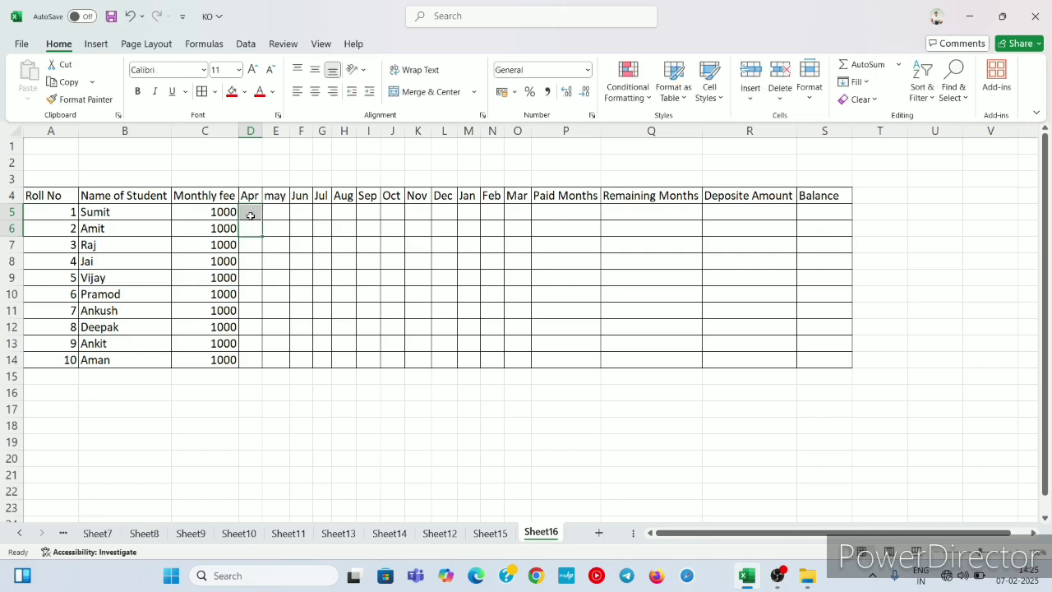
text(r)
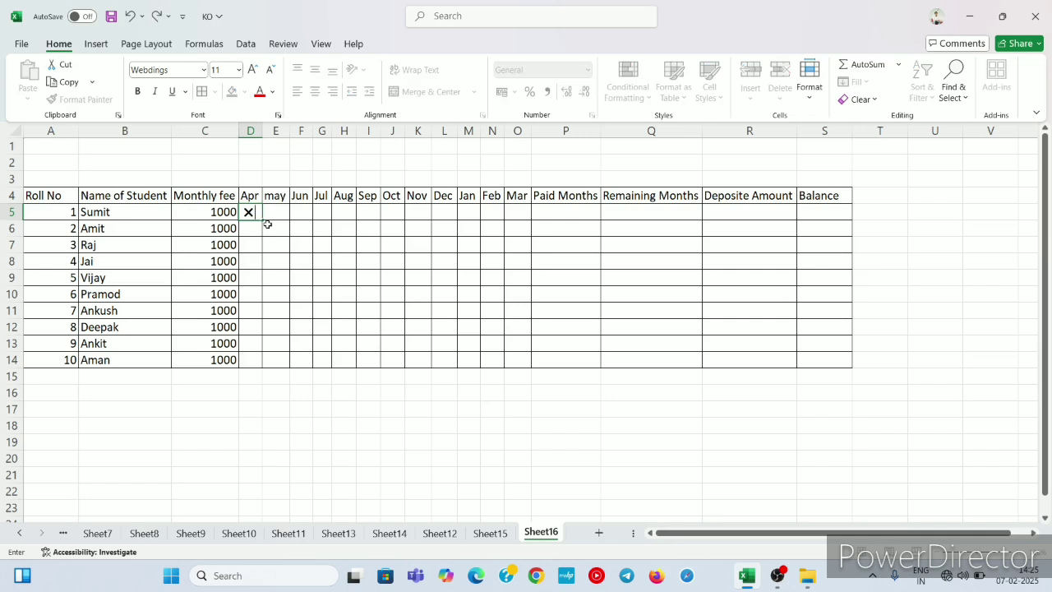
click(299, 227)
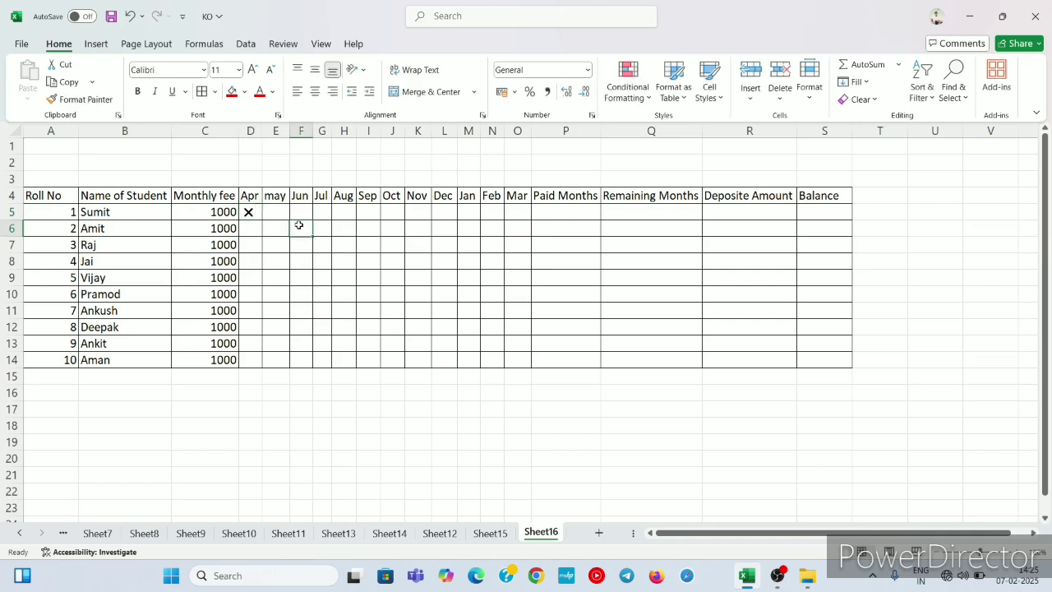
click(247, 214)
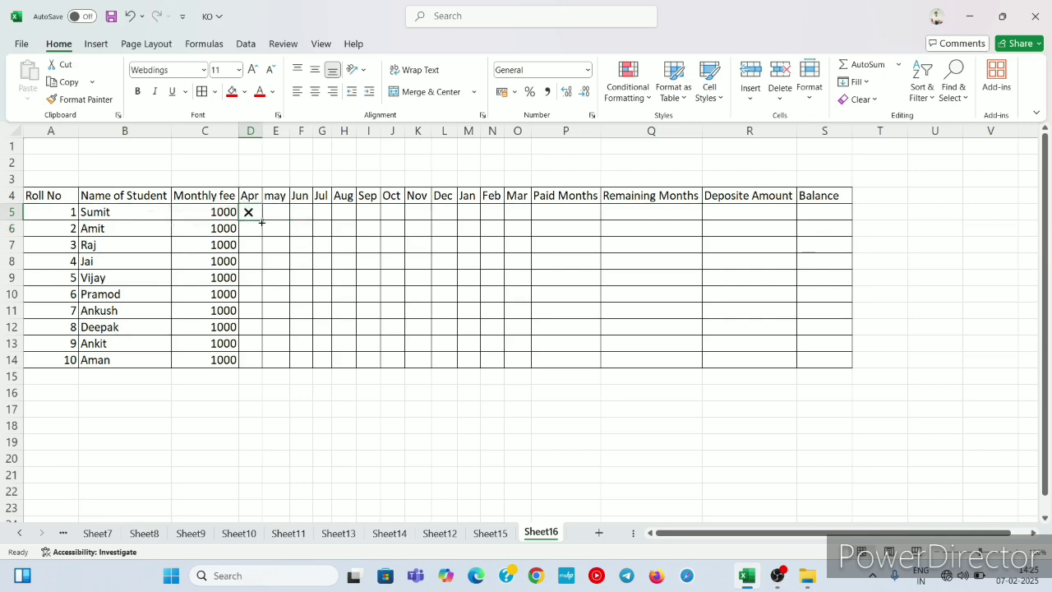
click(284, 211)
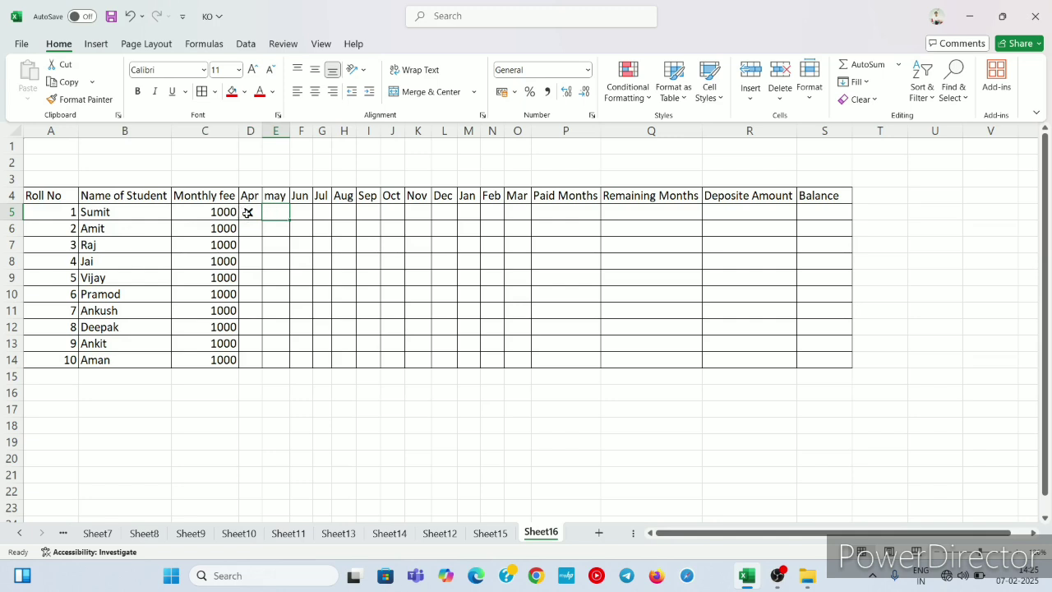
click(246, 212)
- Set the font of the May cell E5 to Webdings and enter "a" as its check mark
click(279, 214)
click(174, 73)
key(BackSpace)
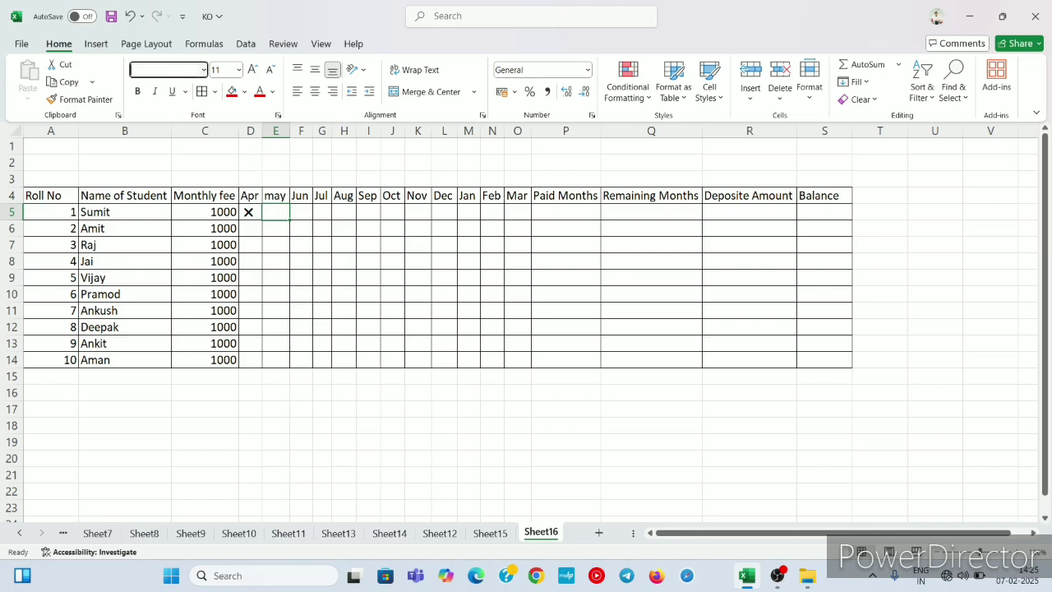
text(Webaa)
key(BackSpace)
key(BackSpace)
key(BackSpace)
key(BackSpace)
text(e)
key(Return)
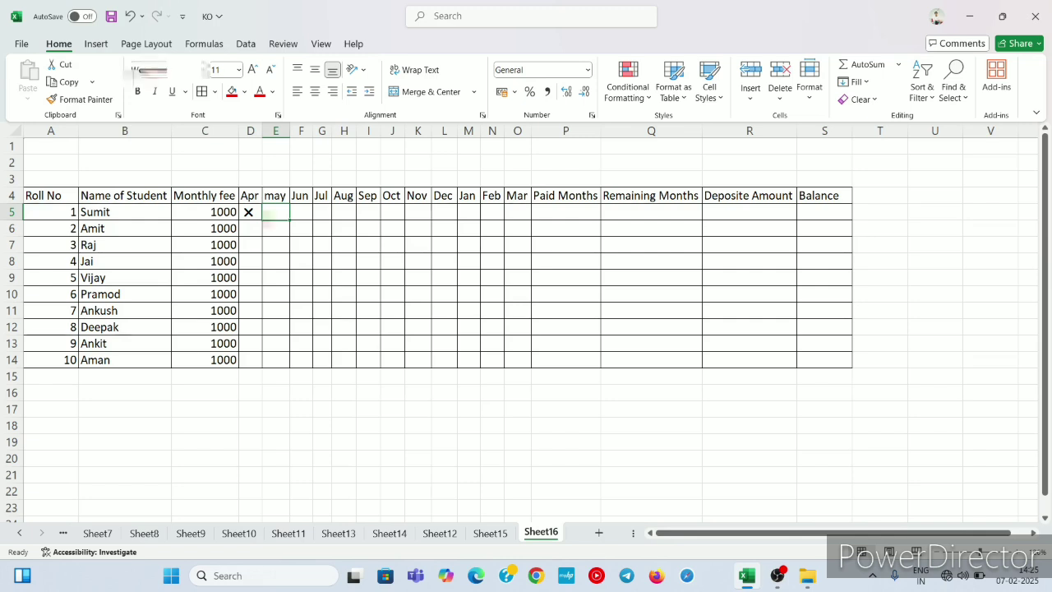
text(a)
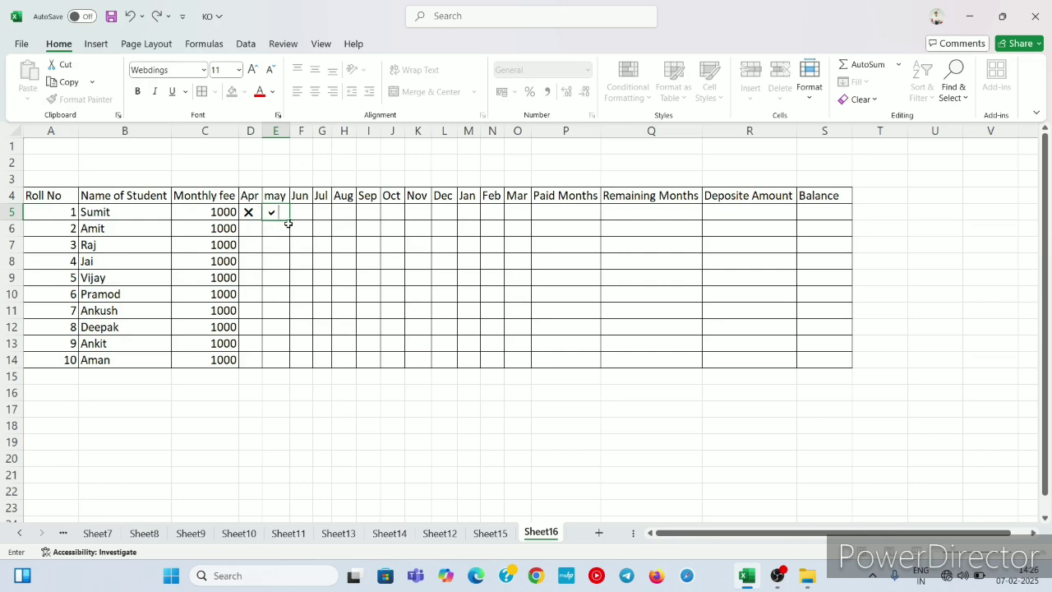
click(297, 211)
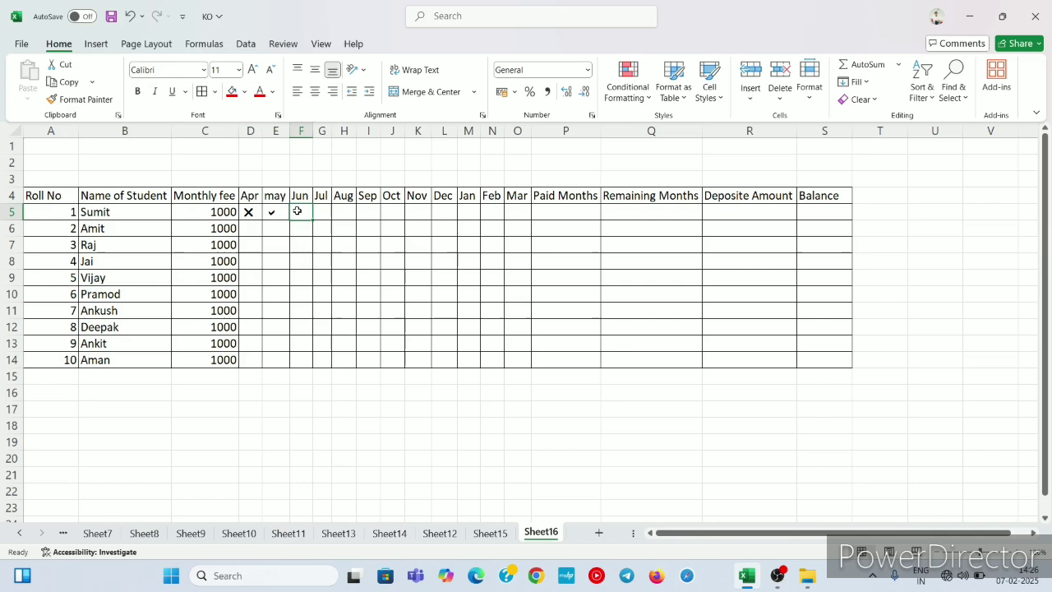
- Fill the April cross in D5 down to D14 and the May check mark in E5 down to E14
click(250, 217)
drag(263, 221, 264, 359)
drag(265, 362, 266, 363)
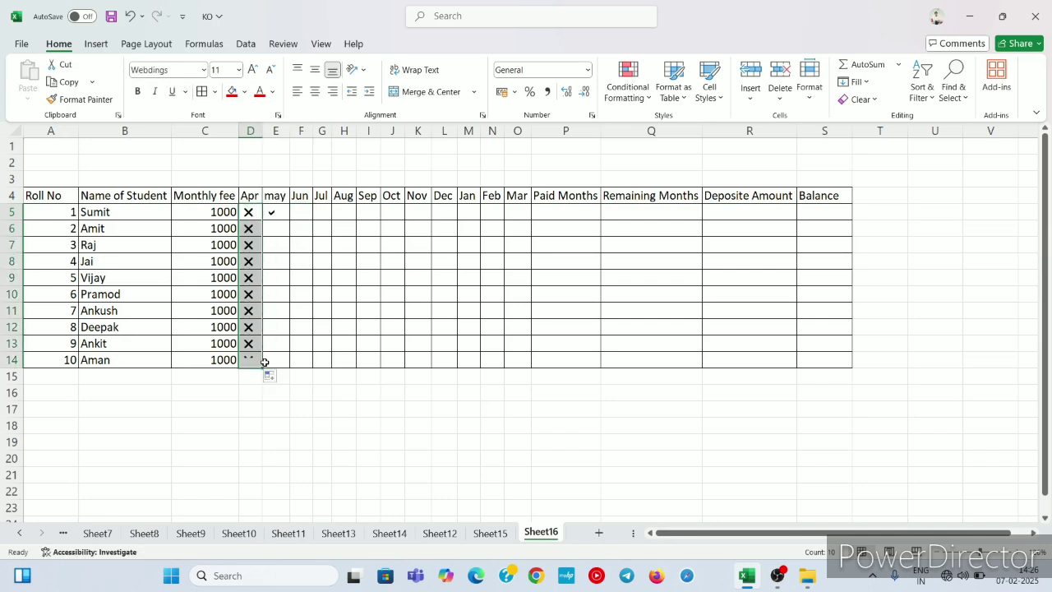
click(272, 216)
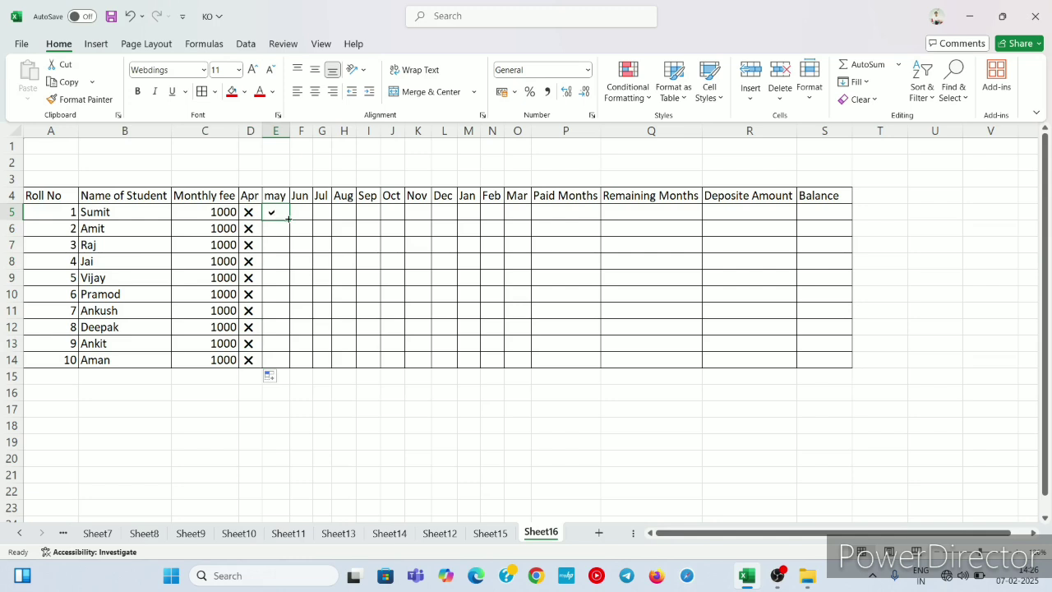
drag(289, 218, 280, 366)
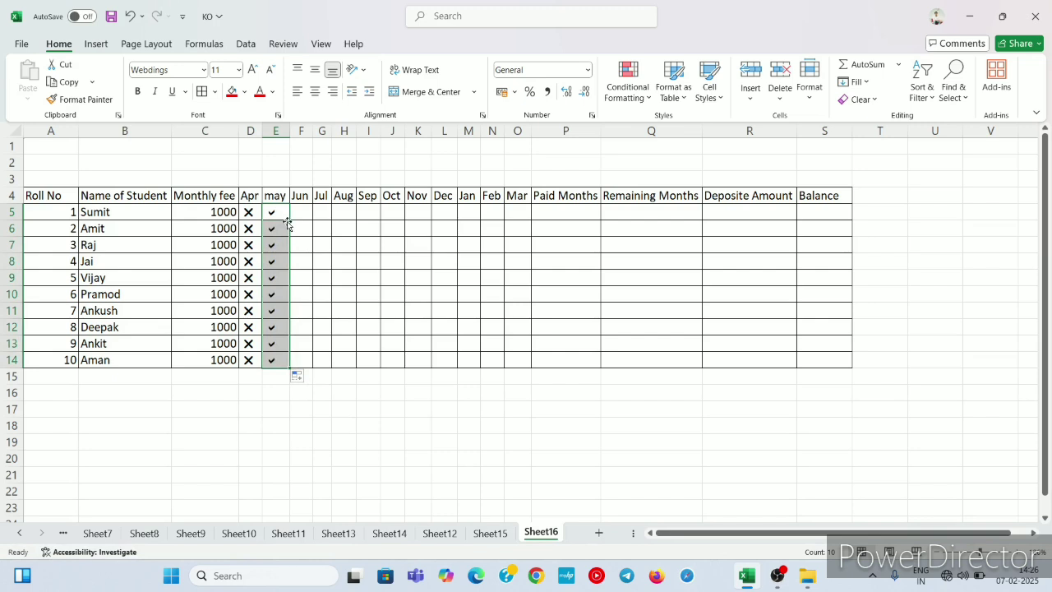
- Fill the May check marks in rows 5 and 6 across to February, and the August mark in H6 down to H14
click(284, 214)
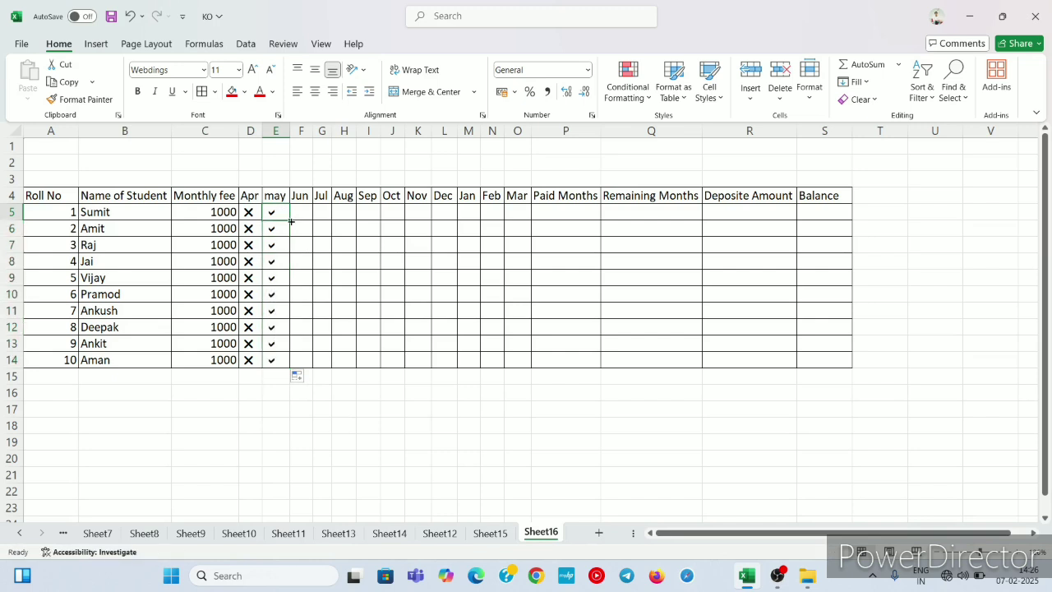
drag(291, 221, 494, 246)
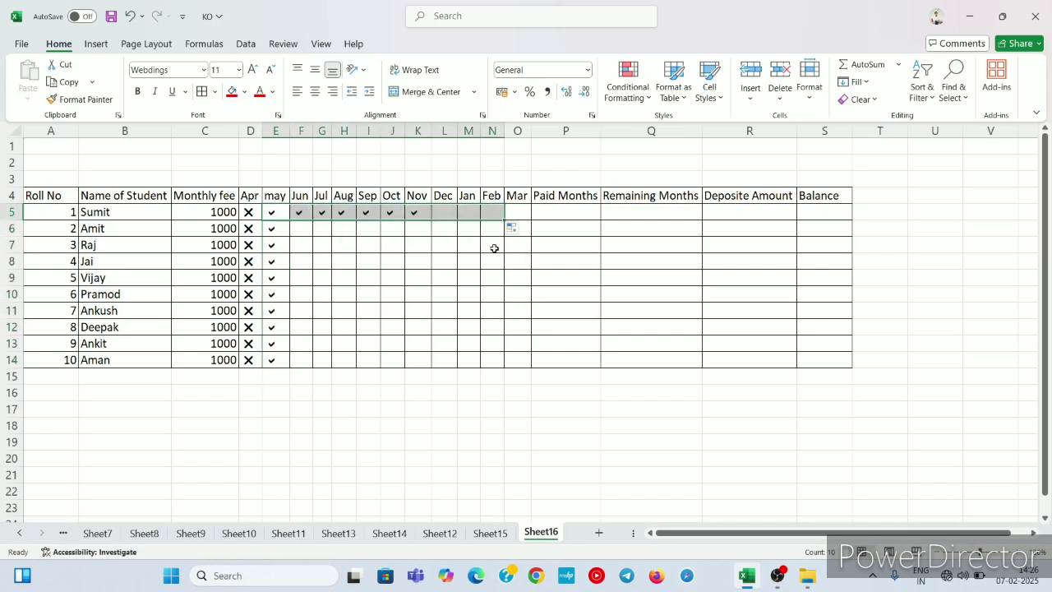
click(274, 233)
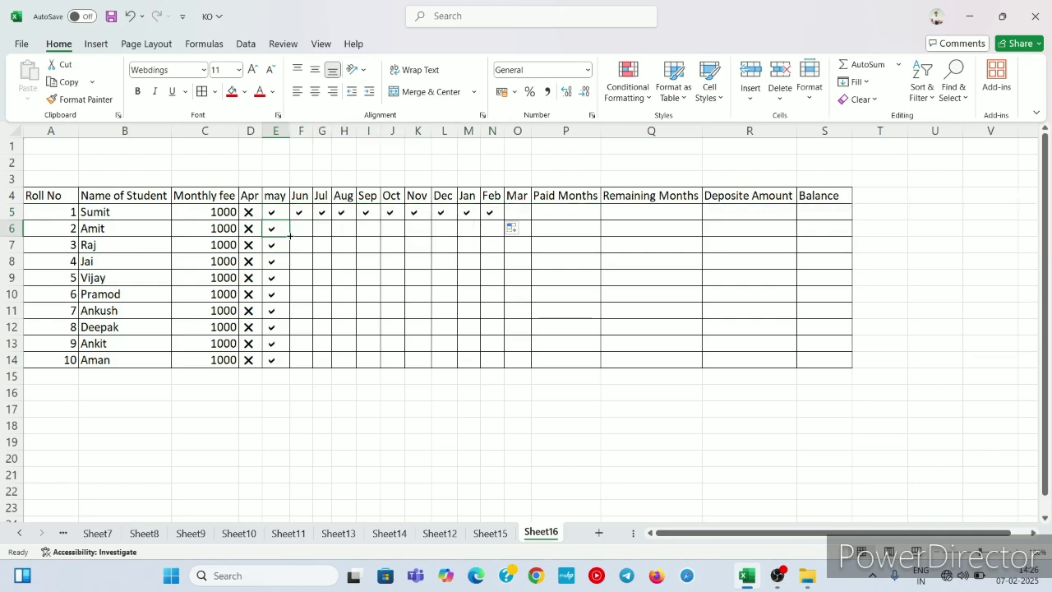
drag(289, 236, 501, 245)
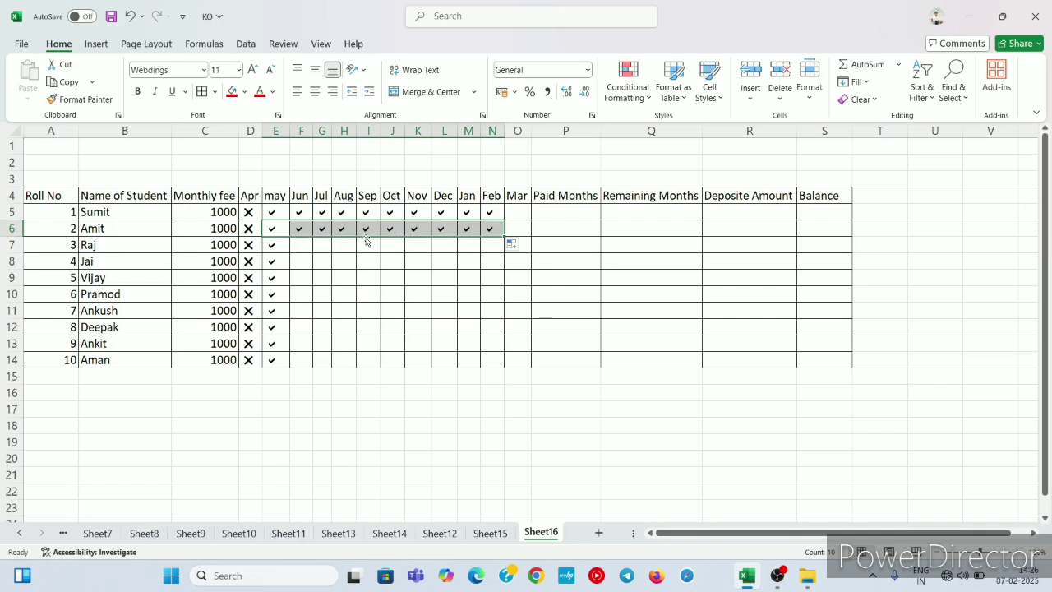
click(353, 231)
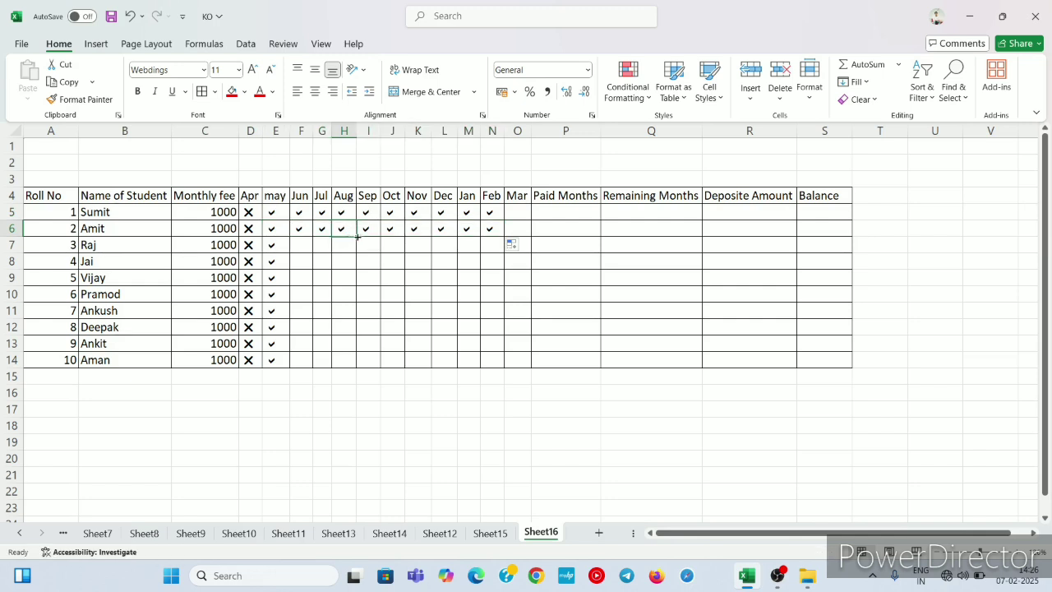
drag(358, 237, 349, 366)
- In row 9, copy the April cross into May and the August check mark across to November
click(245, 277)
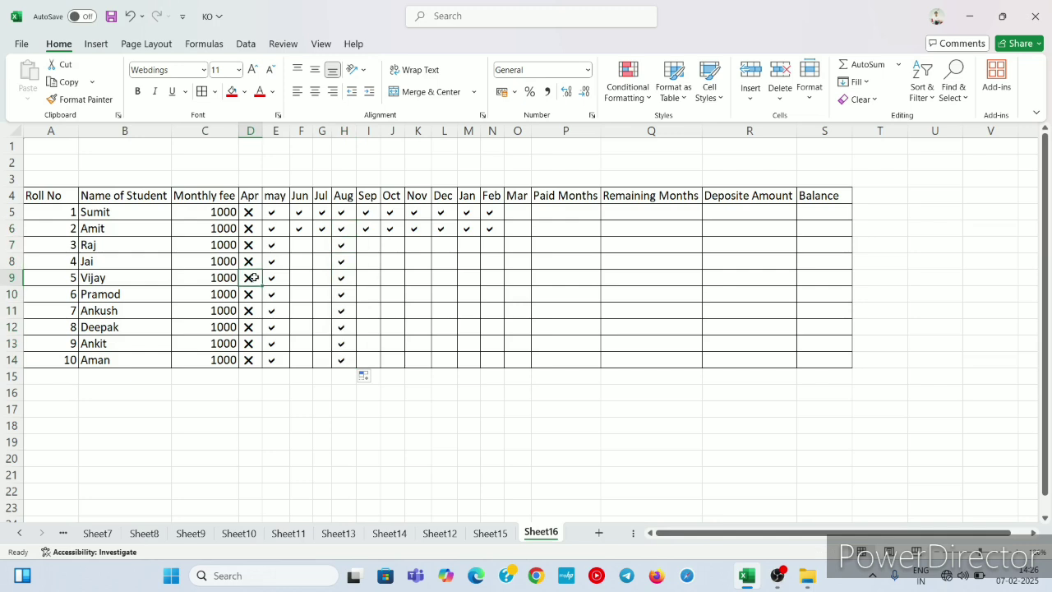
drag(261, 288, 293, 291)
click(342, 281)
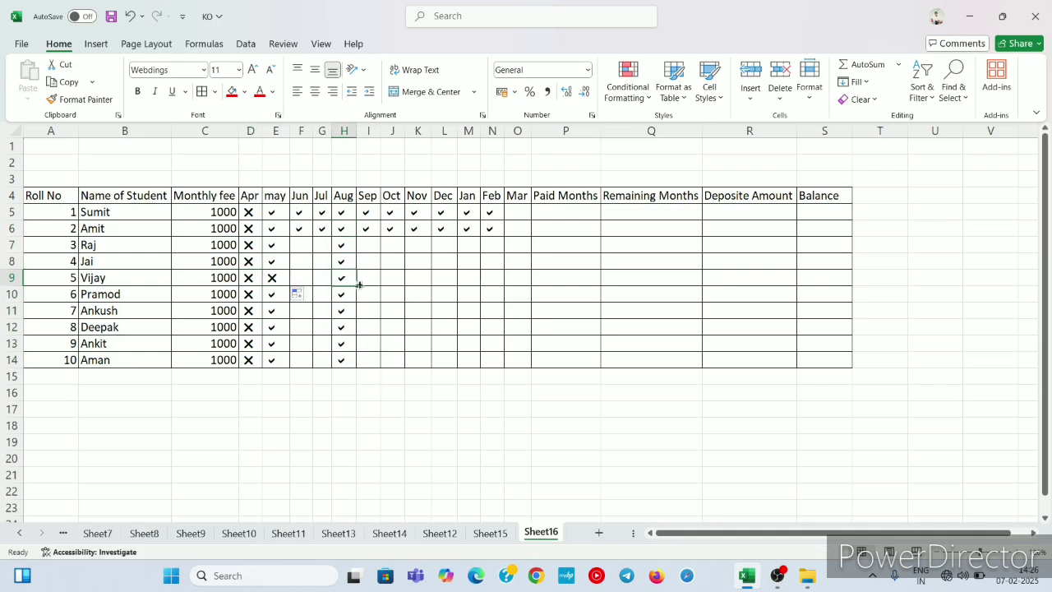
drag(355, 285, 437, 287)
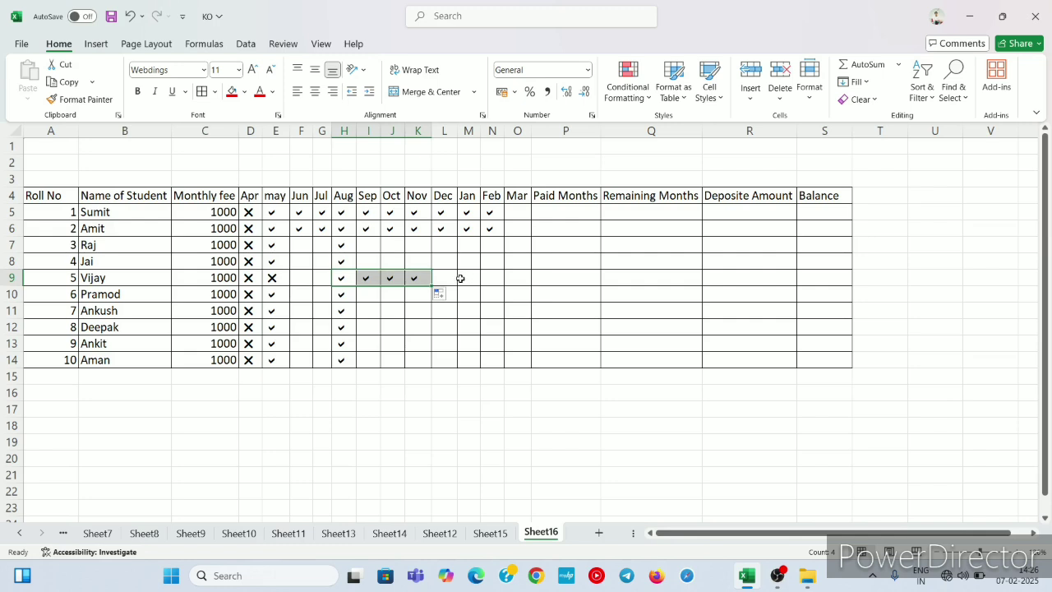
click(274, 280)
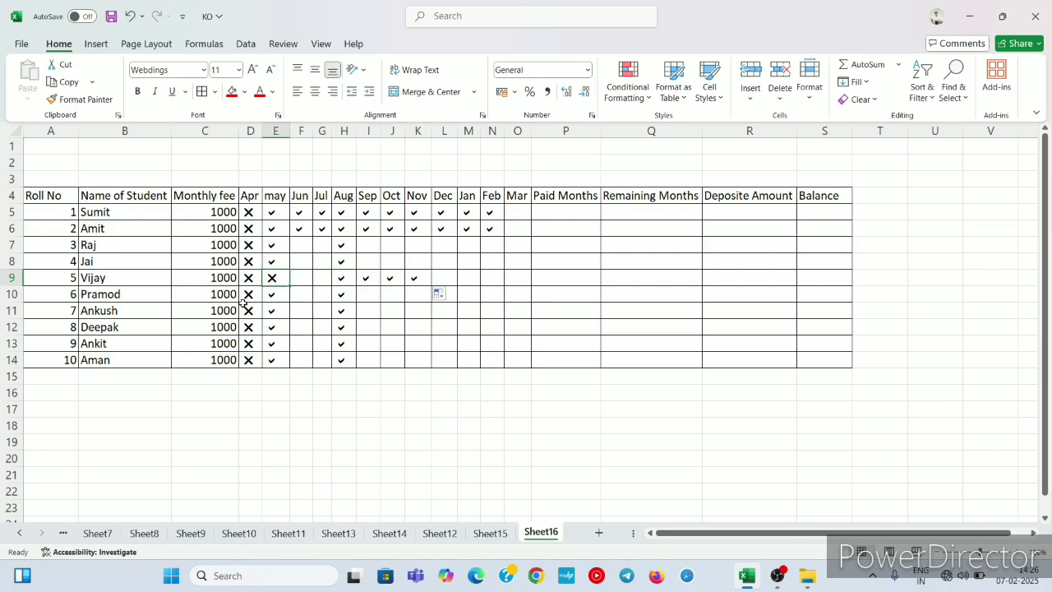
- Fill the last student's April cross in D14 across all months to March, O14
click(253, 362)
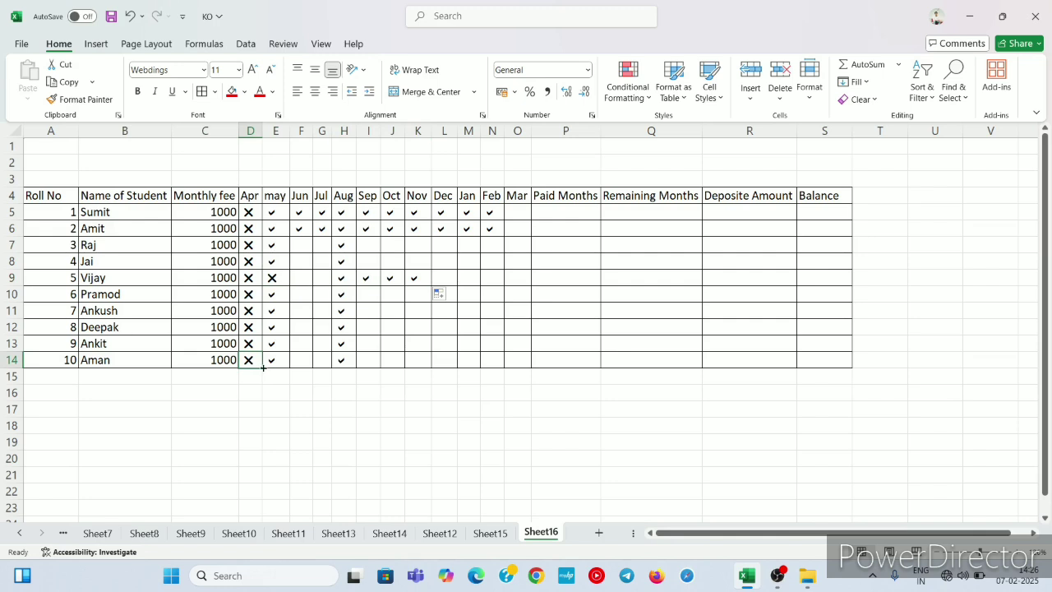
drag(263, 368, 541, 376)
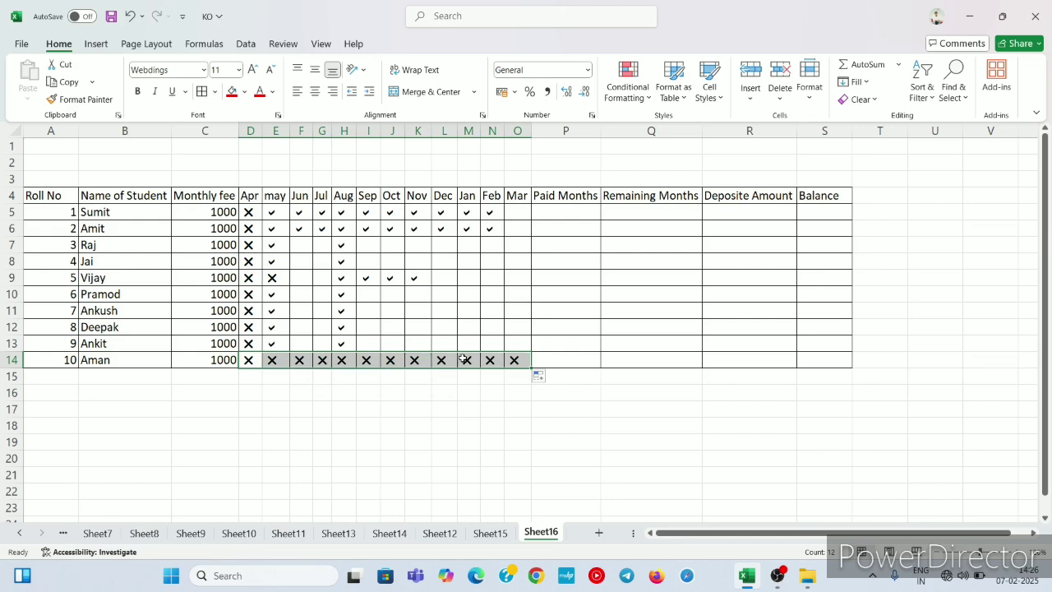
click(379, 361)
- Copy the August check mark from H13 into H14, and the September one from I9 down to I14
click(342, 344)
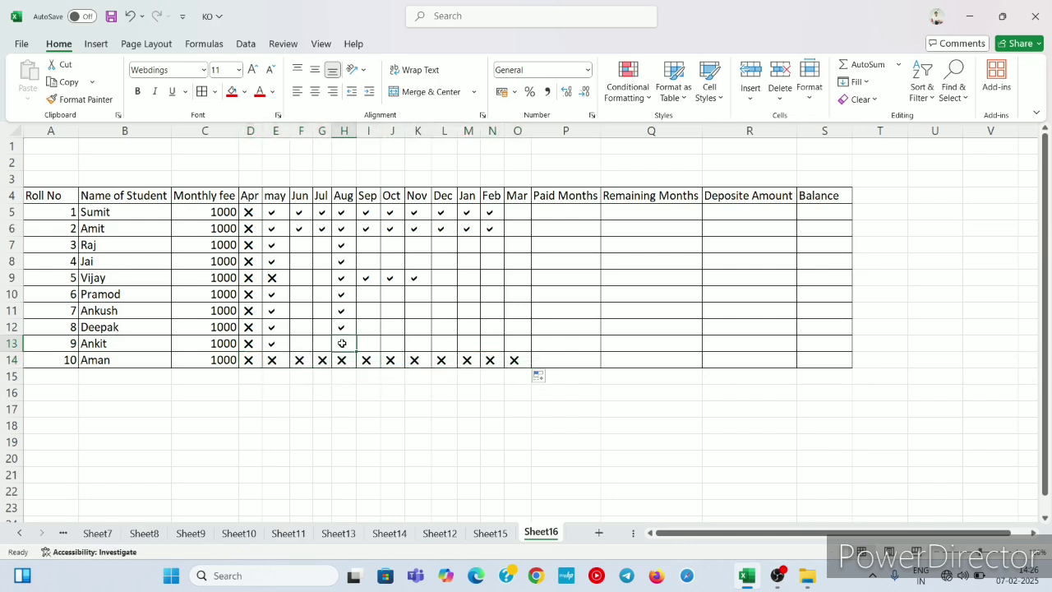
drag(358, 353, 358, 366)
click(378, 281)
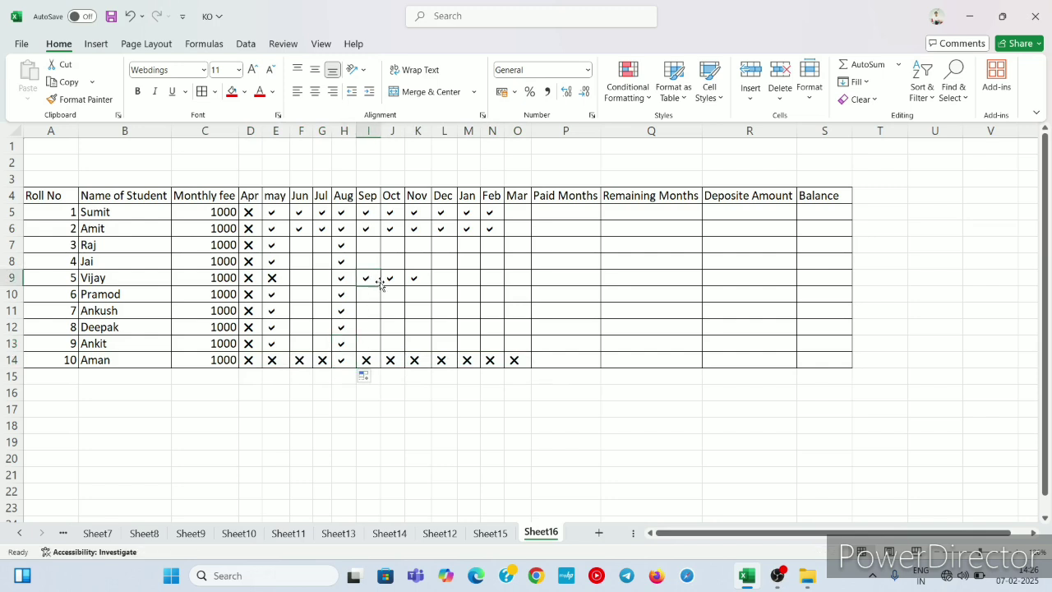
drag(383, 286, 375, 364)
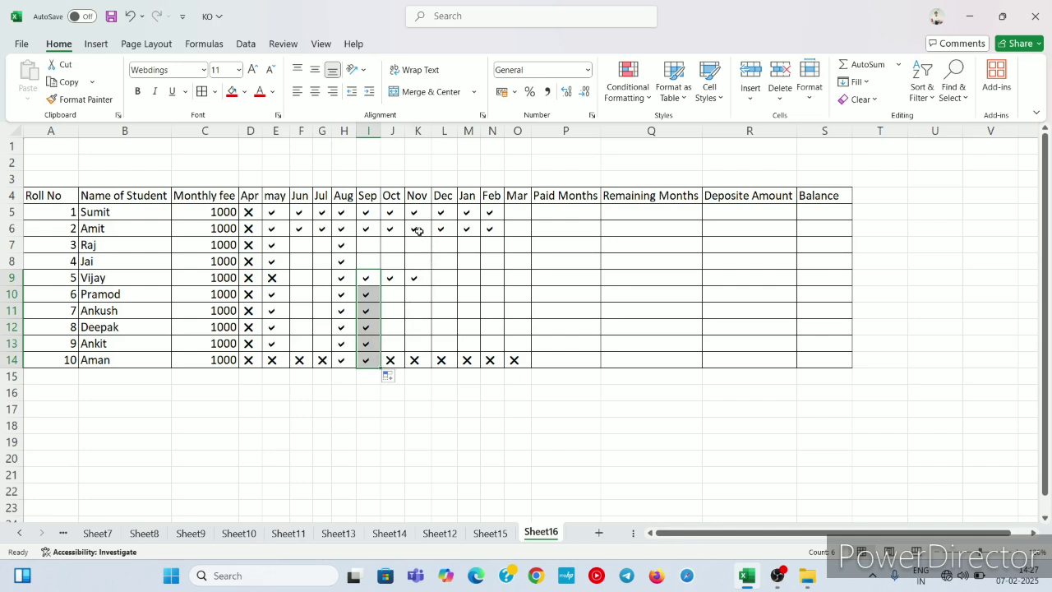
- Fill the November check mark in K6 down to K14 and the December one in L6 down to L13
click(420, 232)
drag(430, 238, 435, 368)
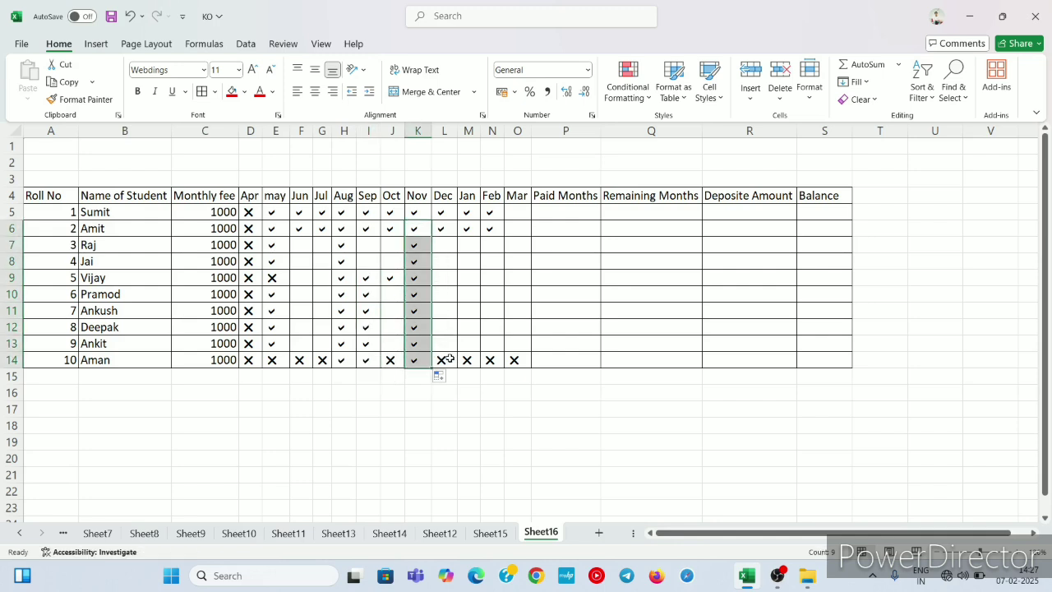
click(444, 244)
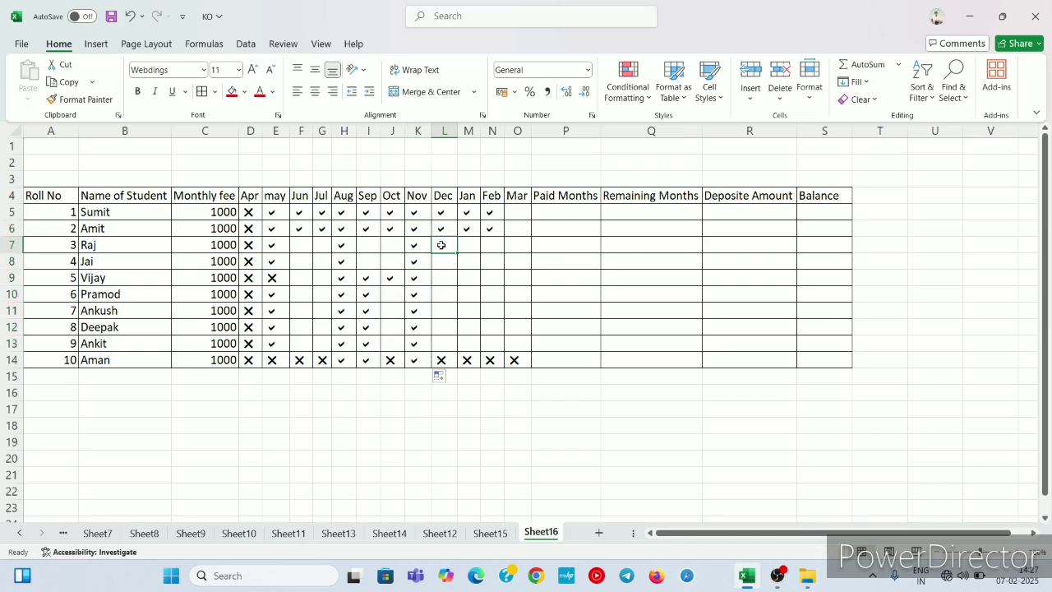
drag(447, 228, 452, 307)
double_click(457, 237)
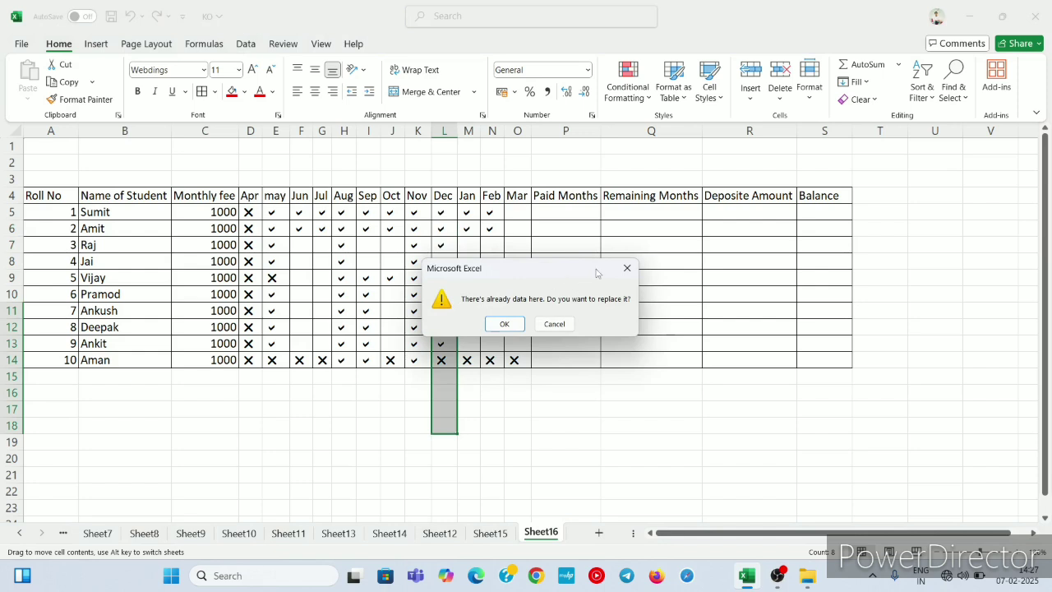
click(625, 269)
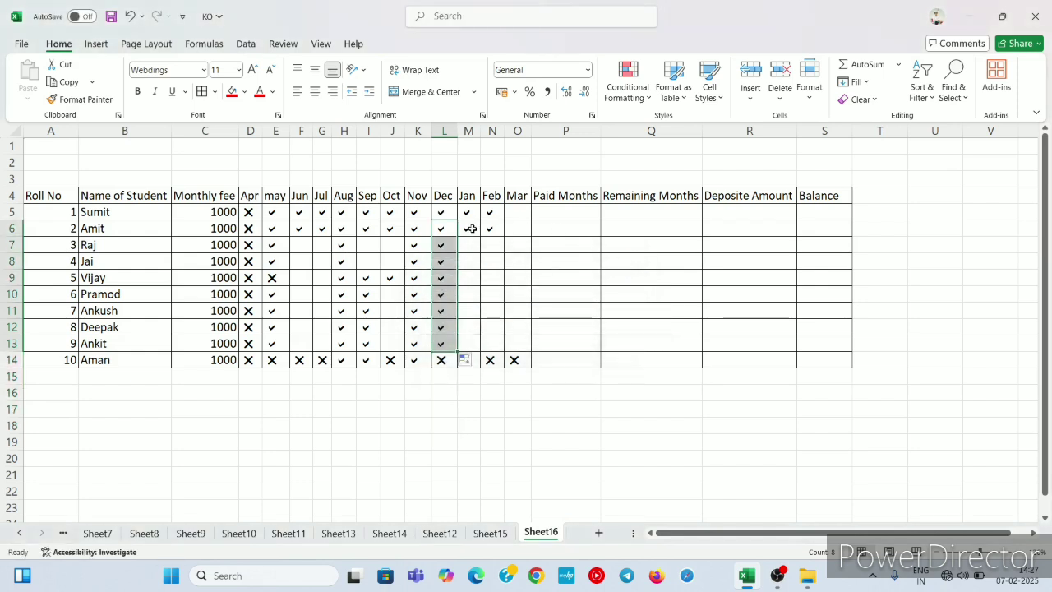
- Fill the January and February check marks in M6 and N6 down to row 14
click(472, 231)
drag(480, 237, 470, 362)
click(500, 244)
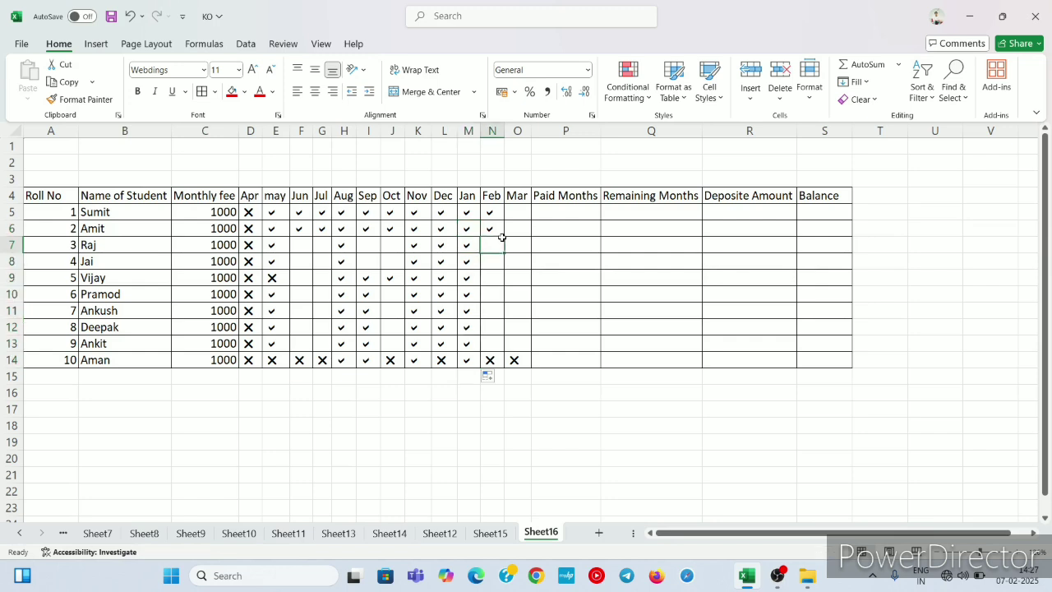
click(501, 232)
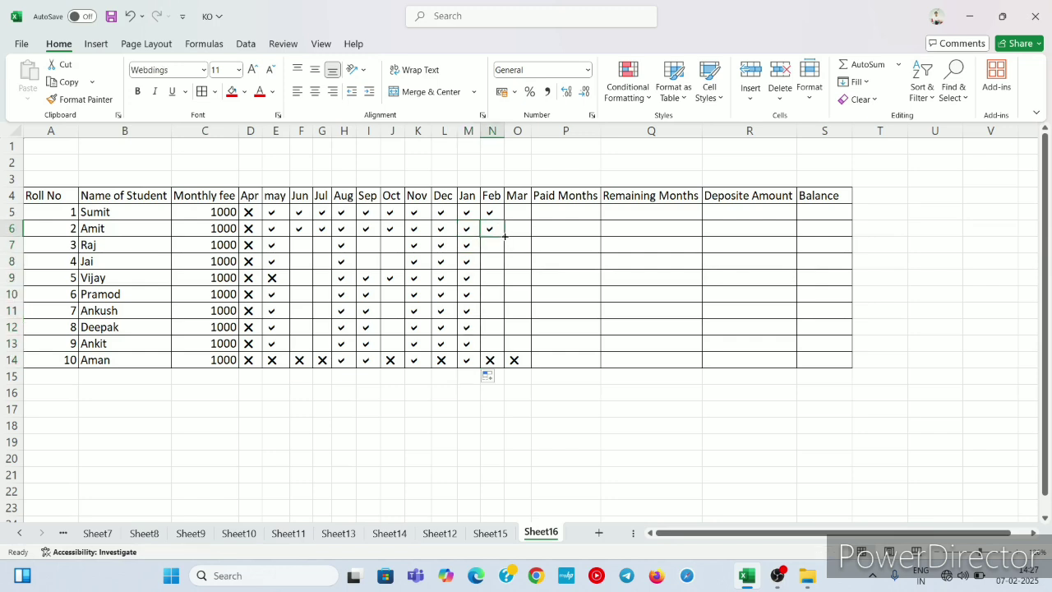
drag(504, 236, 484, 367)
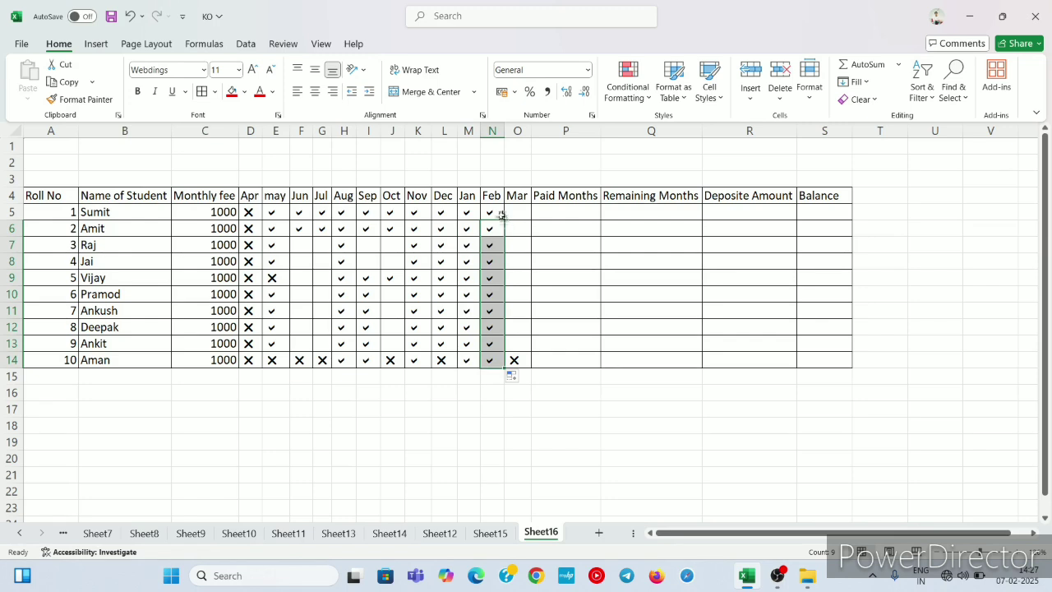
- Copy the February check mark in N5 into March, O5, and fill it down to O14
click(500, 213)
drag(504, 218, 516, 360)
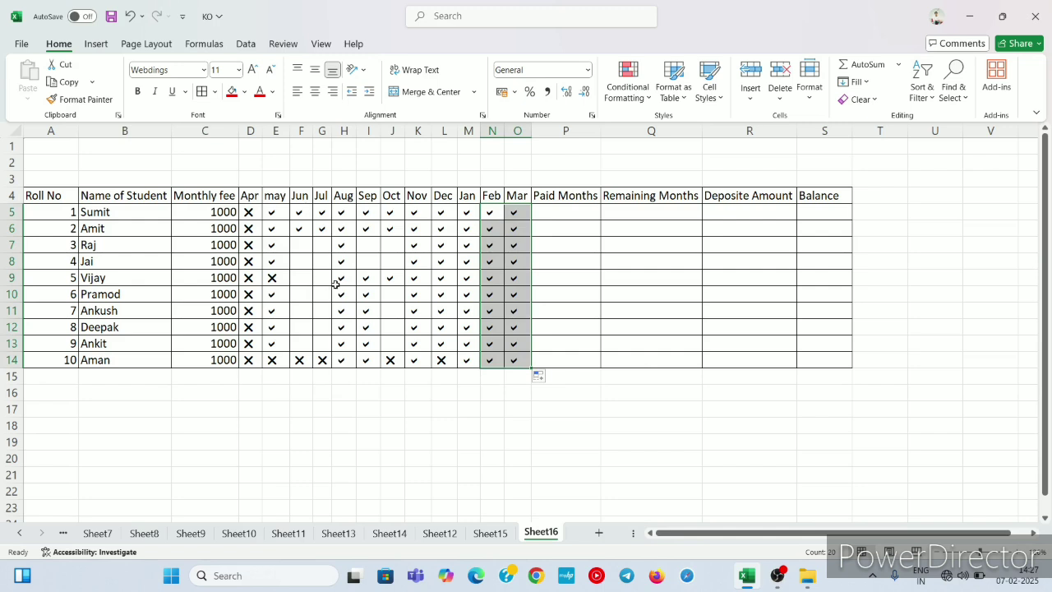
click(302, 231)
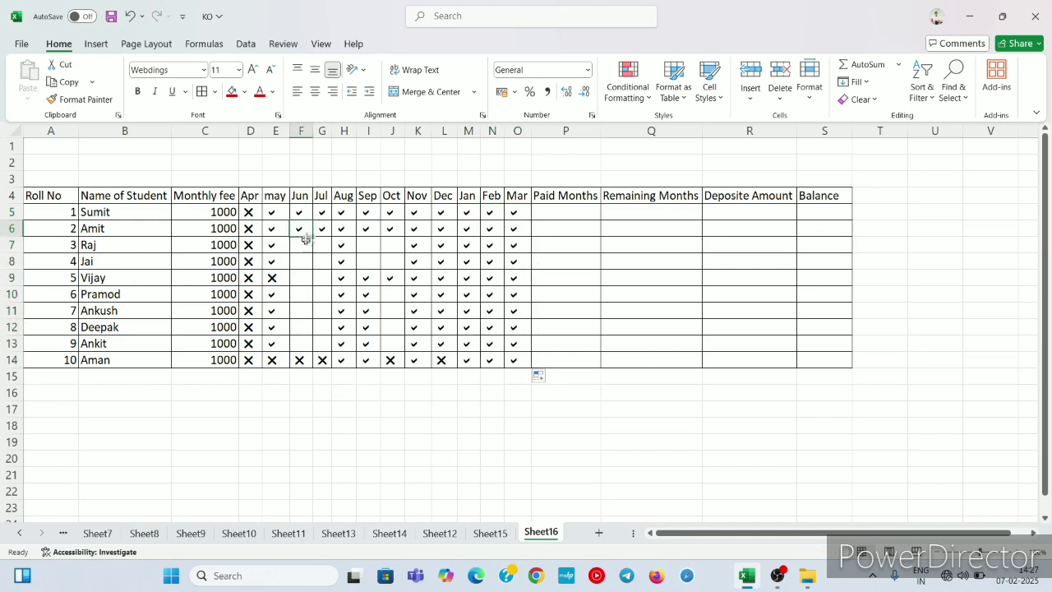
- Fill the row 6 check marks down to row 13 for June and July, and down to row 8 for September
drag(313, 238, 321, 348)
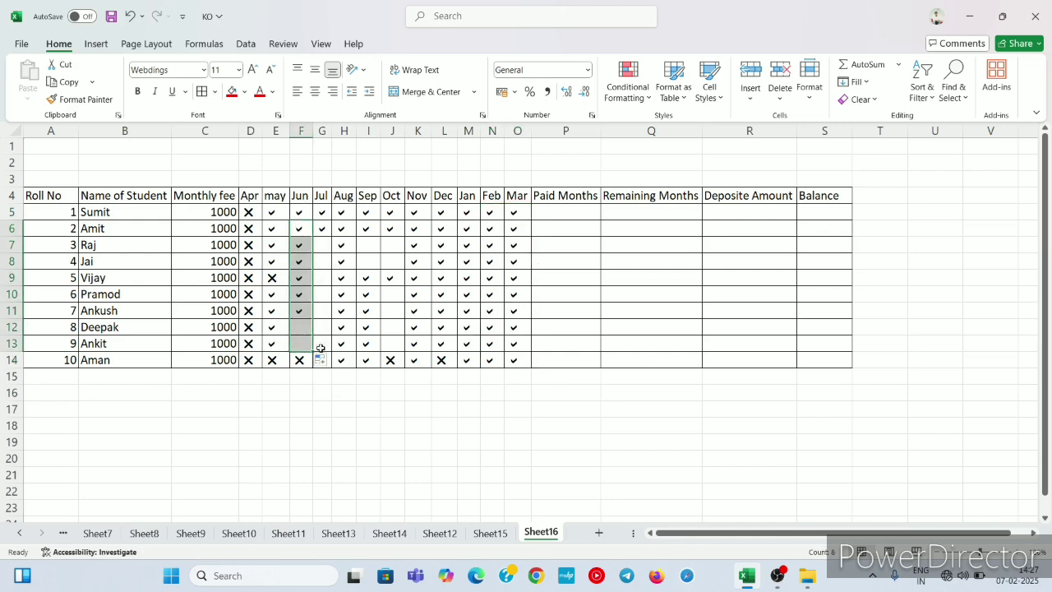
click(324, 231)
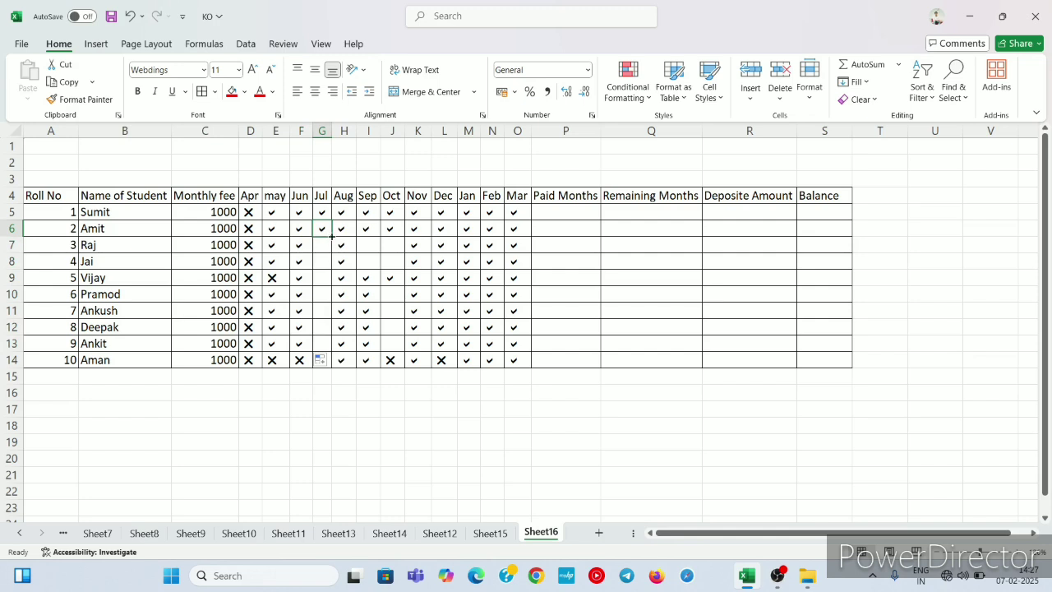
drag(332, 237, 322, 350)
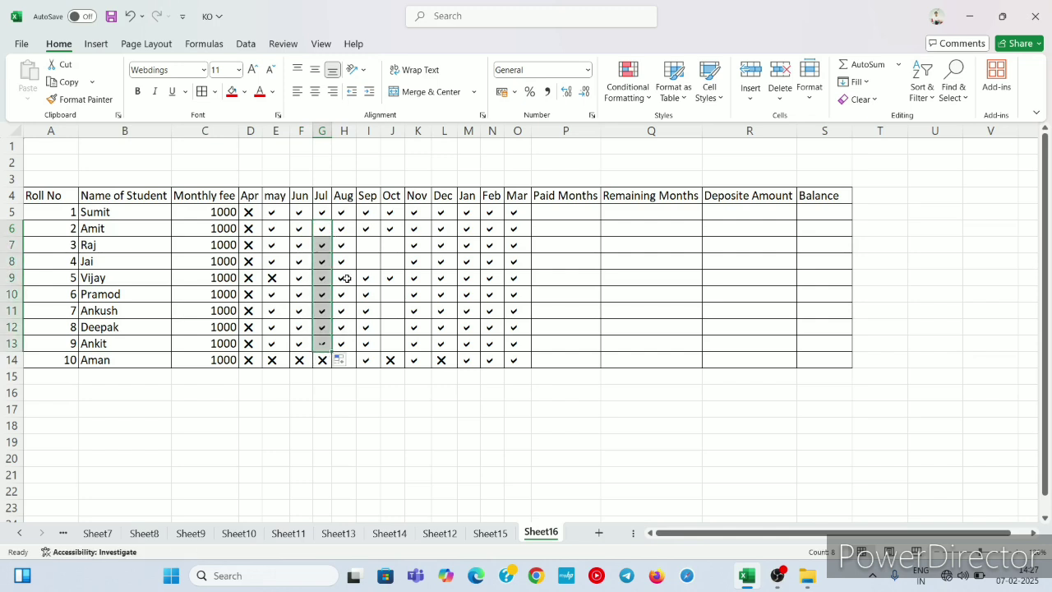
click(362, 236)
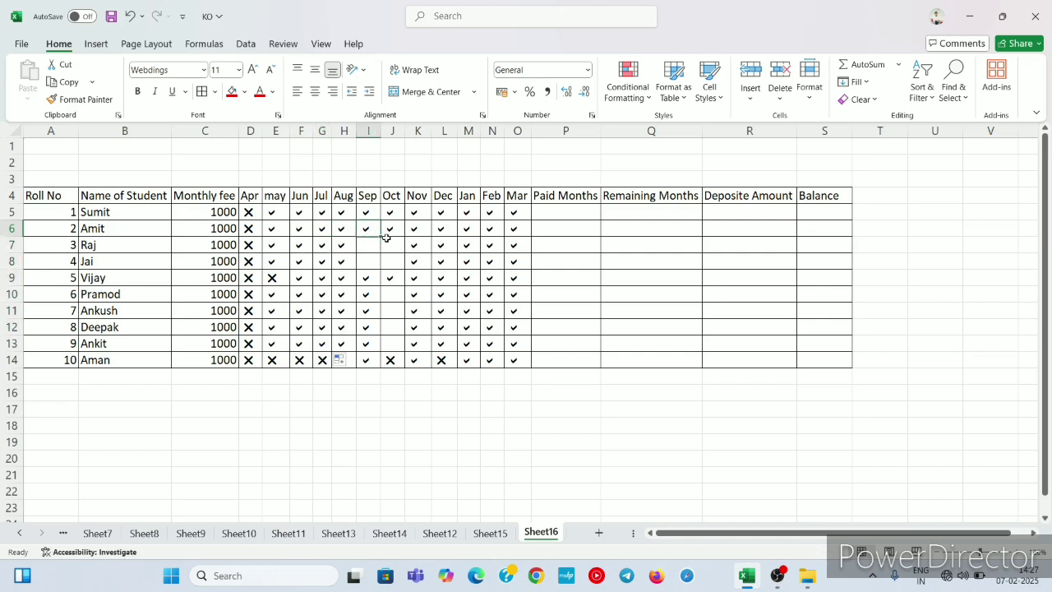
drag(380, 237, 378, 267)
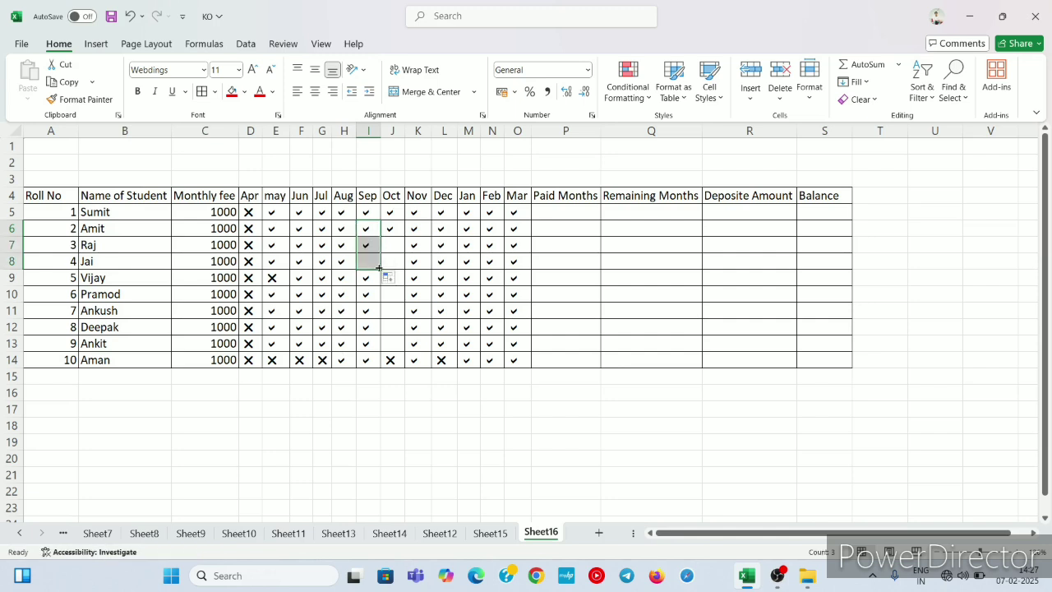
- Copy the April cross in D7 across to October, J7, and the August cross in H7 down into H8
click(247, 247)
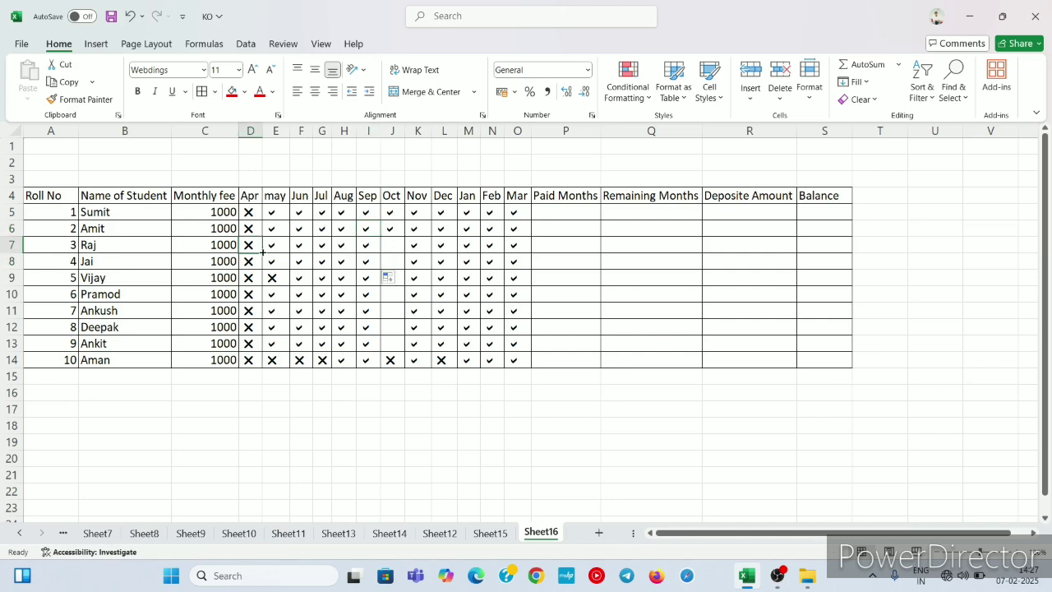
drag(265, 253, 399, 248)
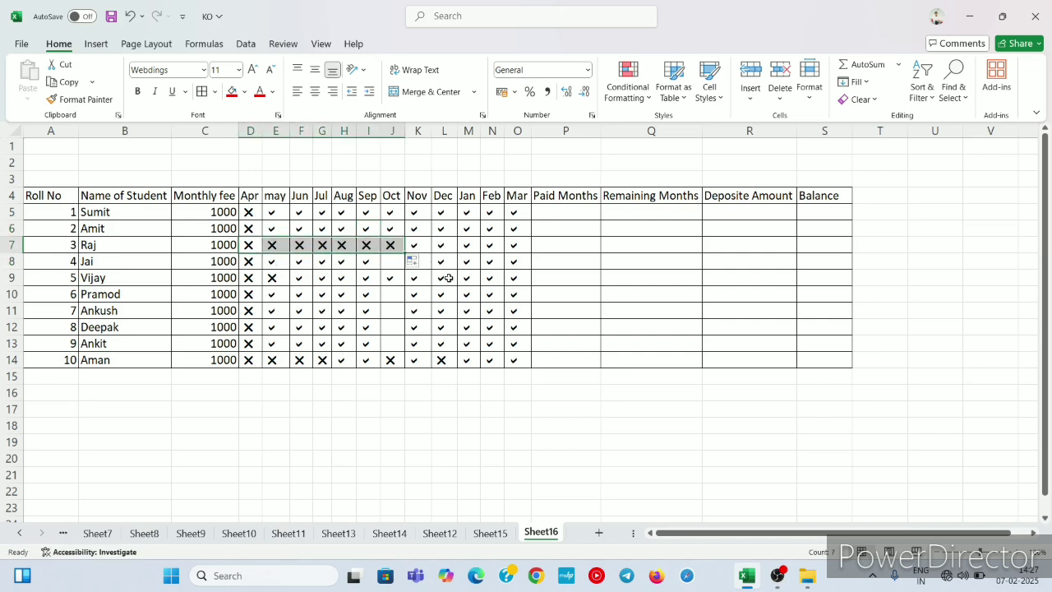
click(345, 247)
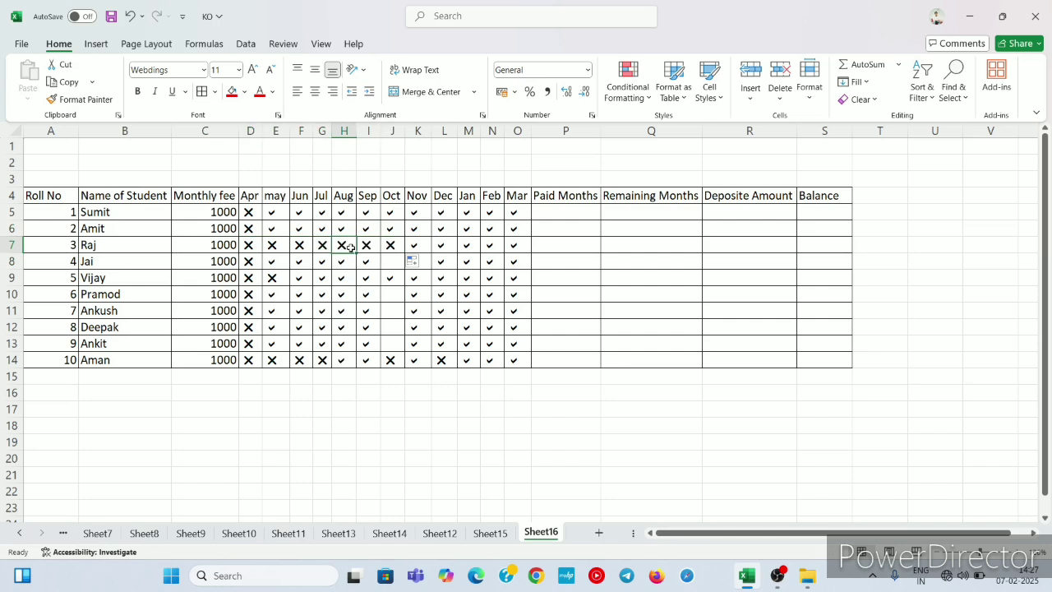
drag(358, 254, 357, 271)
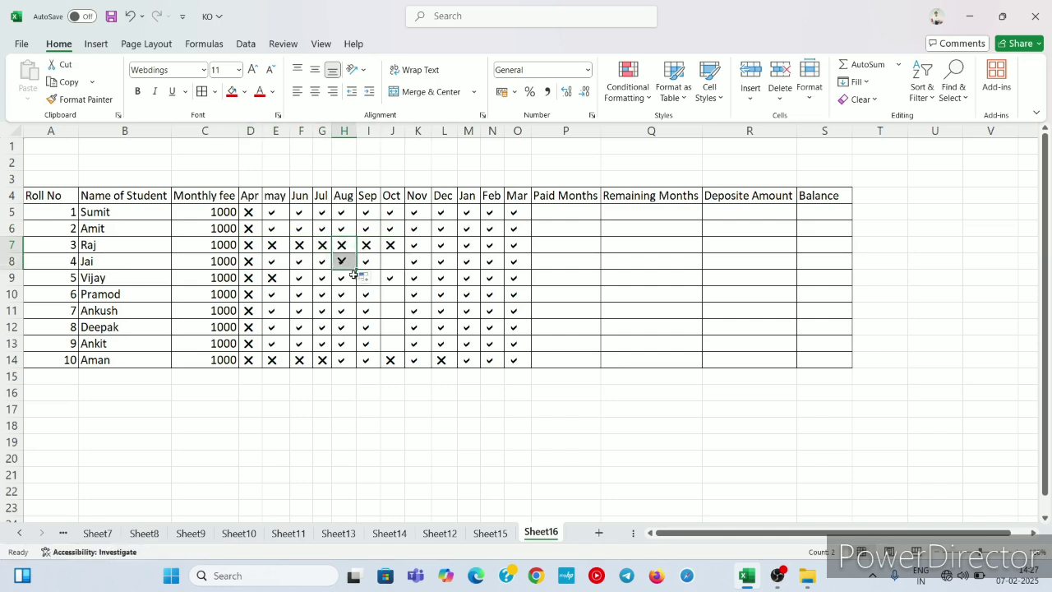
- Copy the June and May check marks in F6 and E6 down into row 7
click(303, 228)
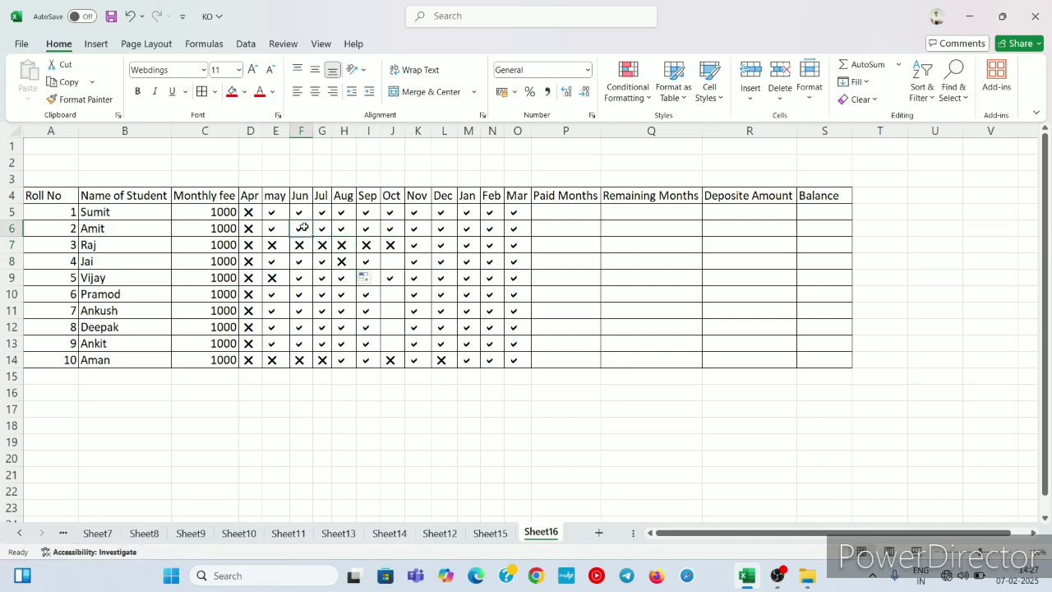
drag(312, 237, 291, 254)
click(281, 229)
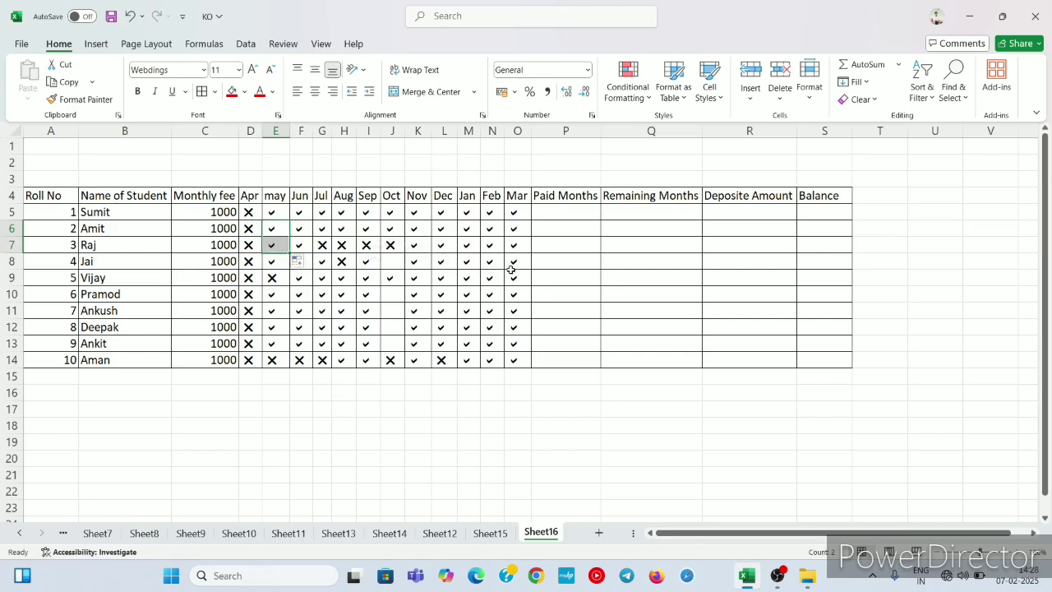
- Fill the December cross in L14 upward to L10
click(442, 360)
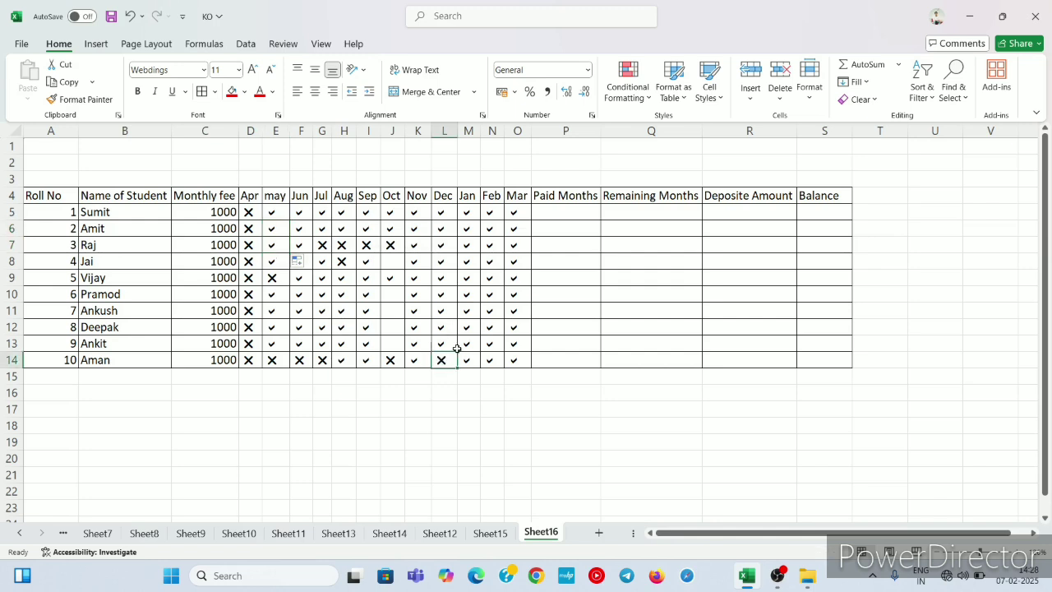
click(459, 355)
drag(458, 369, 464, 284)
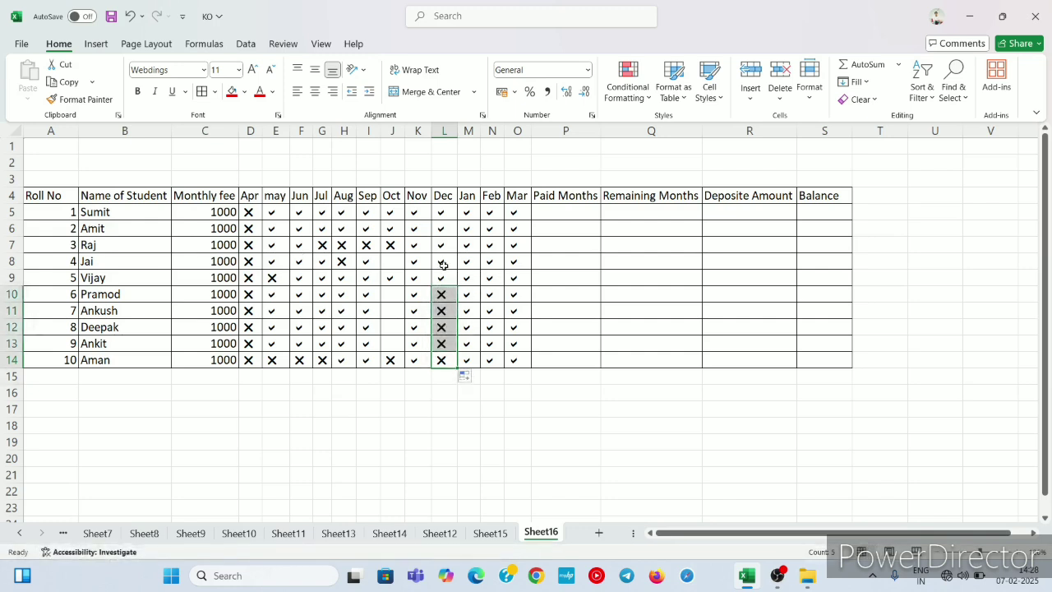
- Fill the October cross in J7 down to J13
click(444, 265)
click(394, 278)
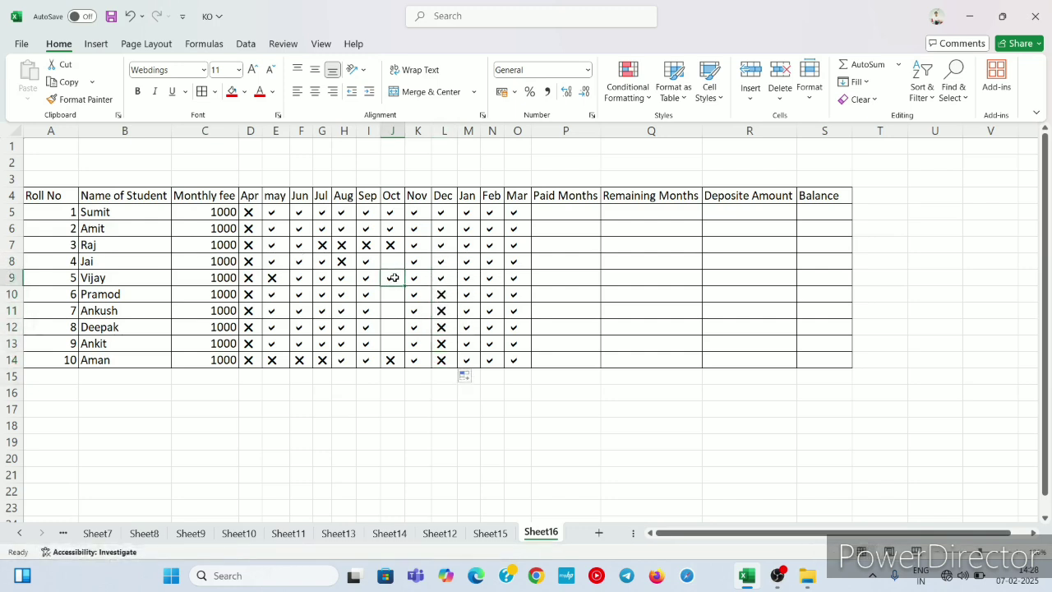
click(394, 248)
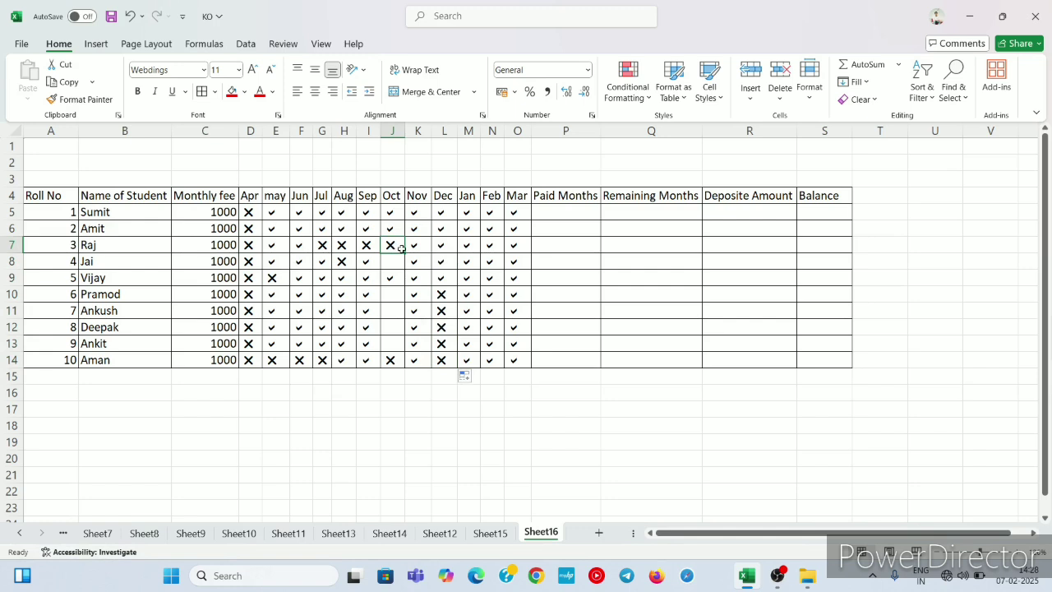
drag(403, 256, 400, 352)
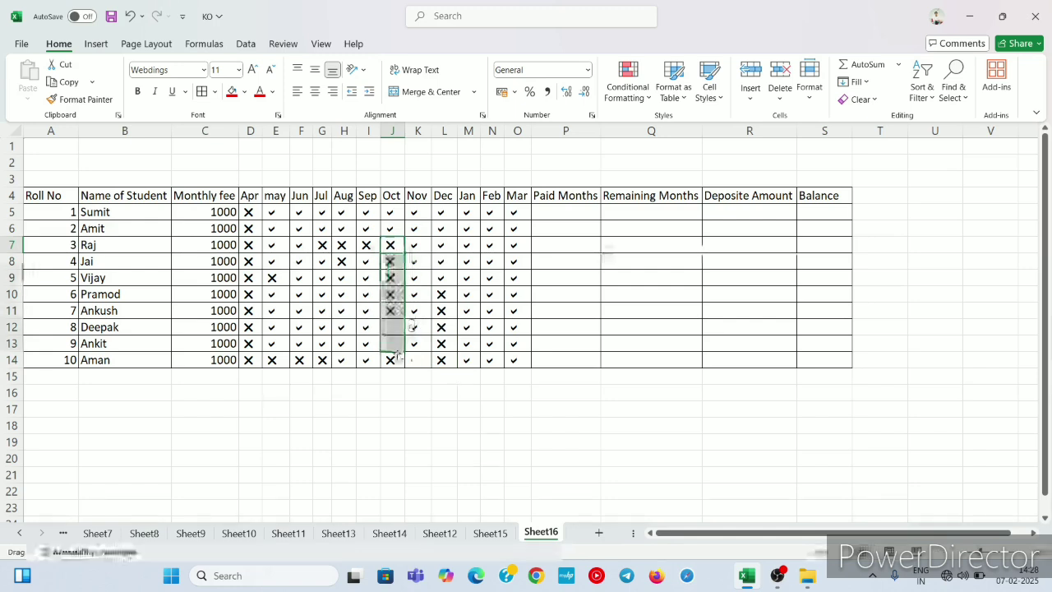
click(519, 330)
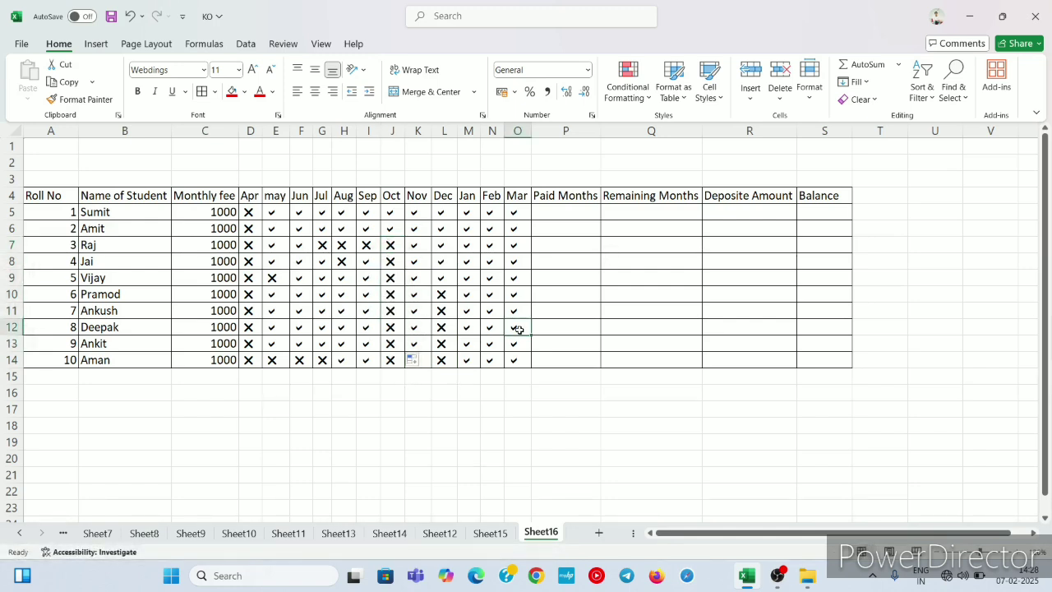
click(443, 357)
click(344, 360)
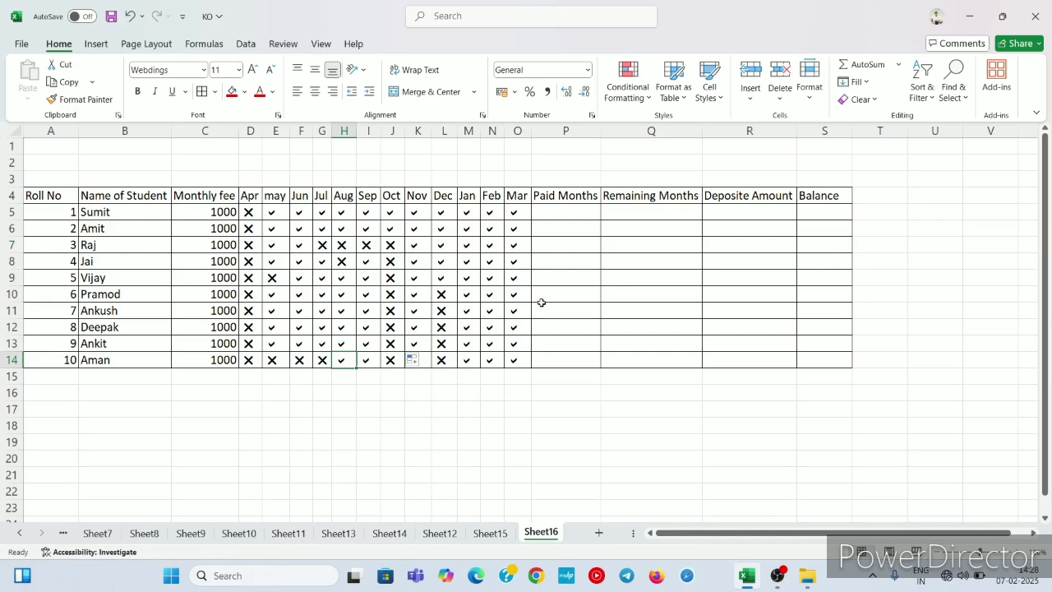
double_click(475, 290)
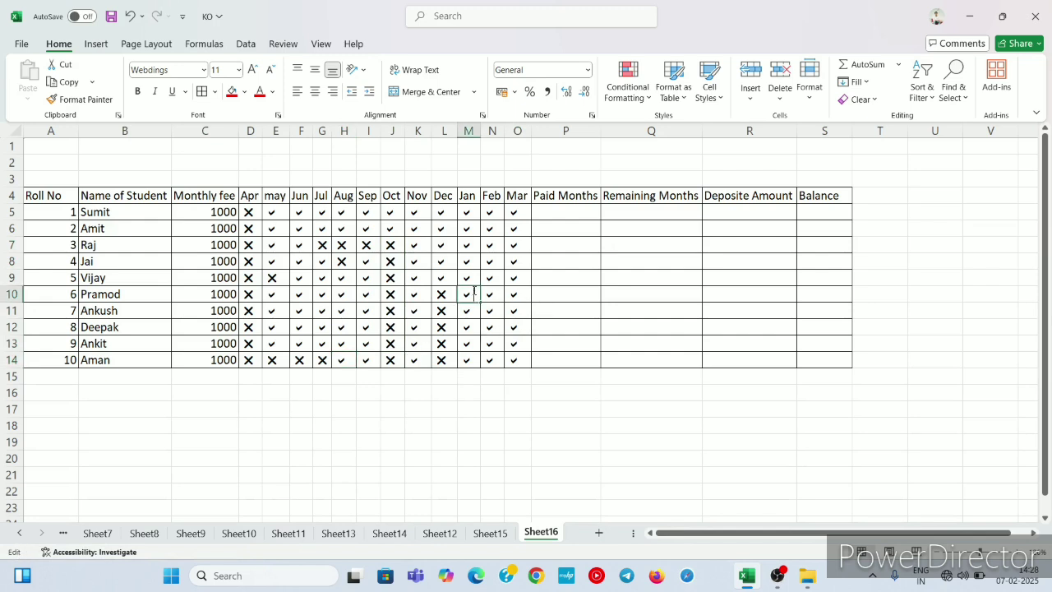
click(360, 274)
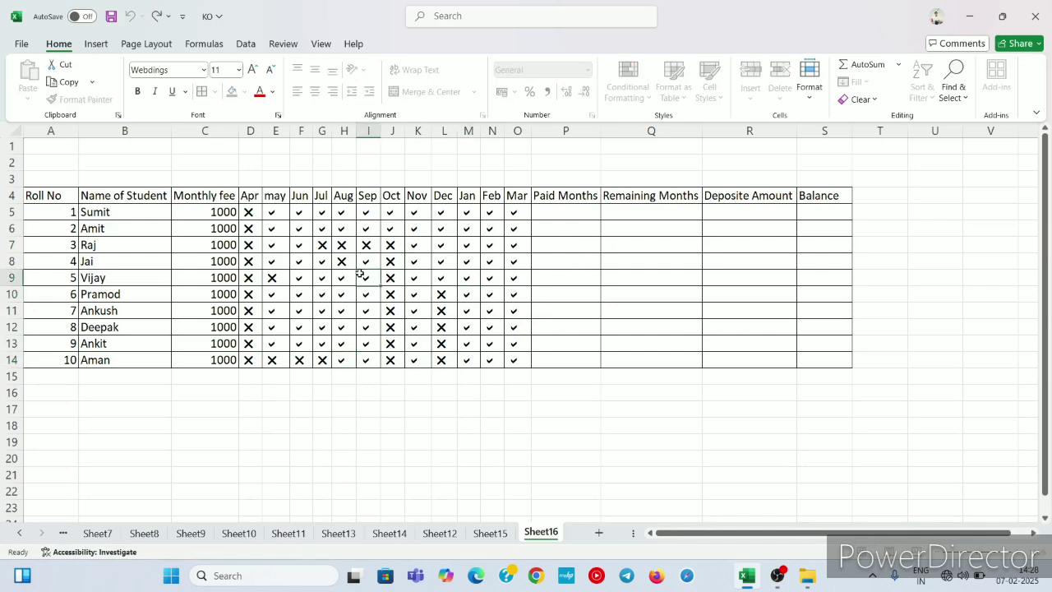
- Copy the May check marks in E6 and E11 into the April cells D6 and D11
click(270, 230)
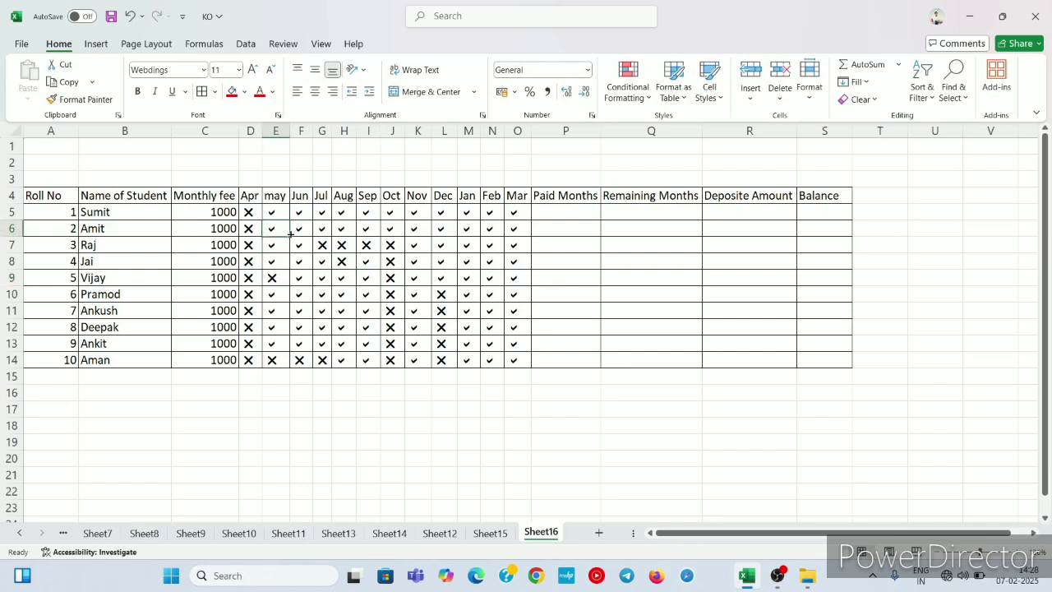
drag(290, 235, 248, 233)
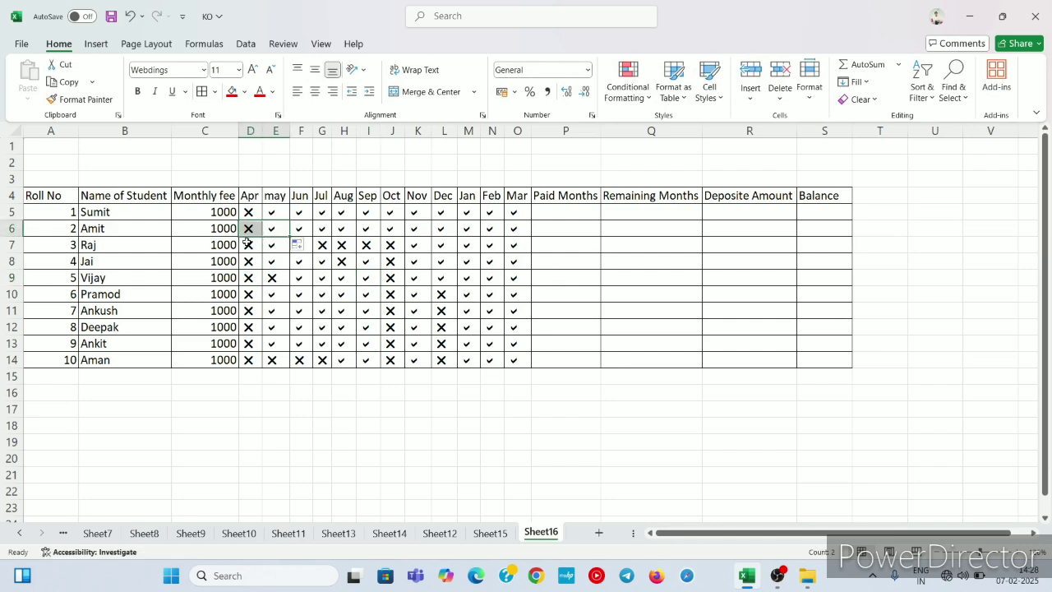
click(273, 309)
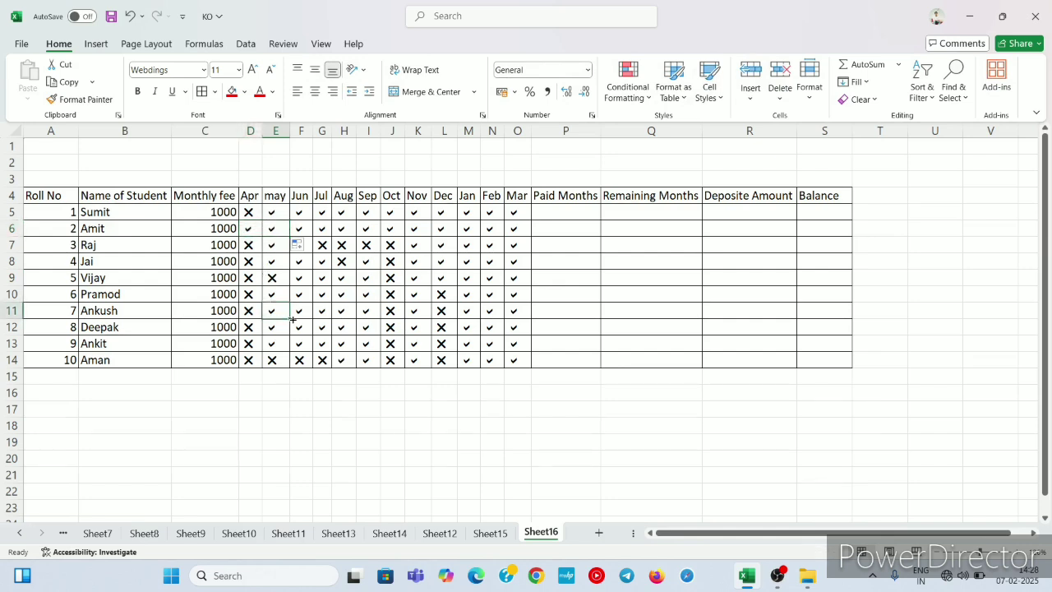
drag(292, 319, 247, 318)
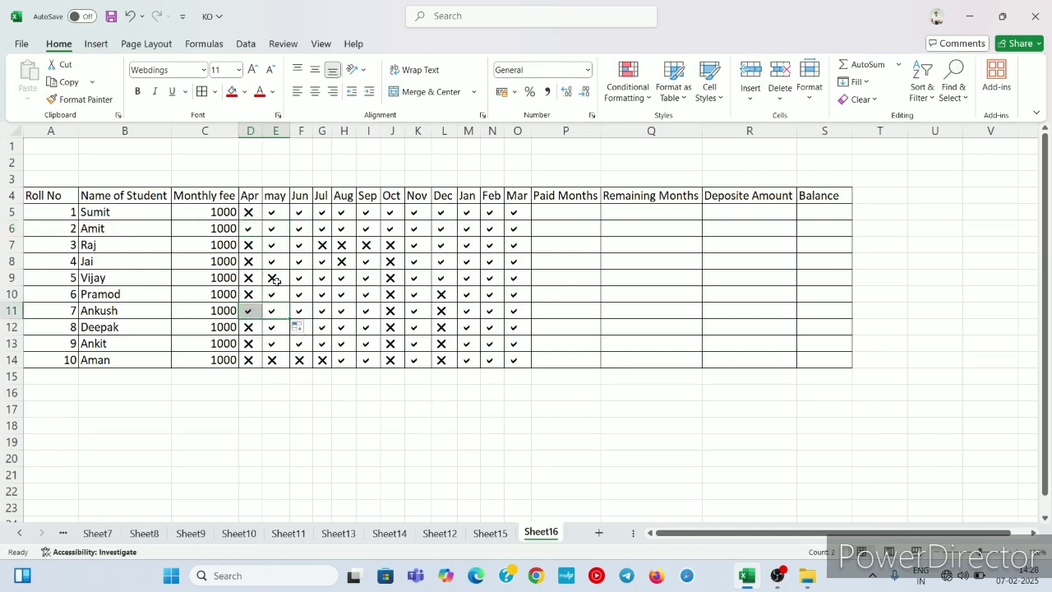
click(301, 280)
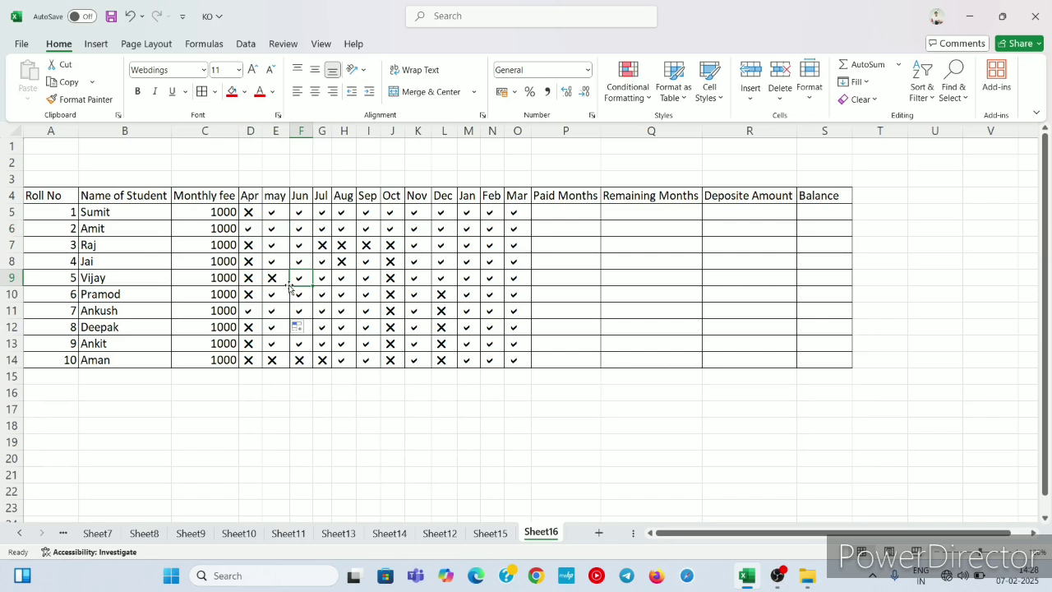
double_click(287, 288)
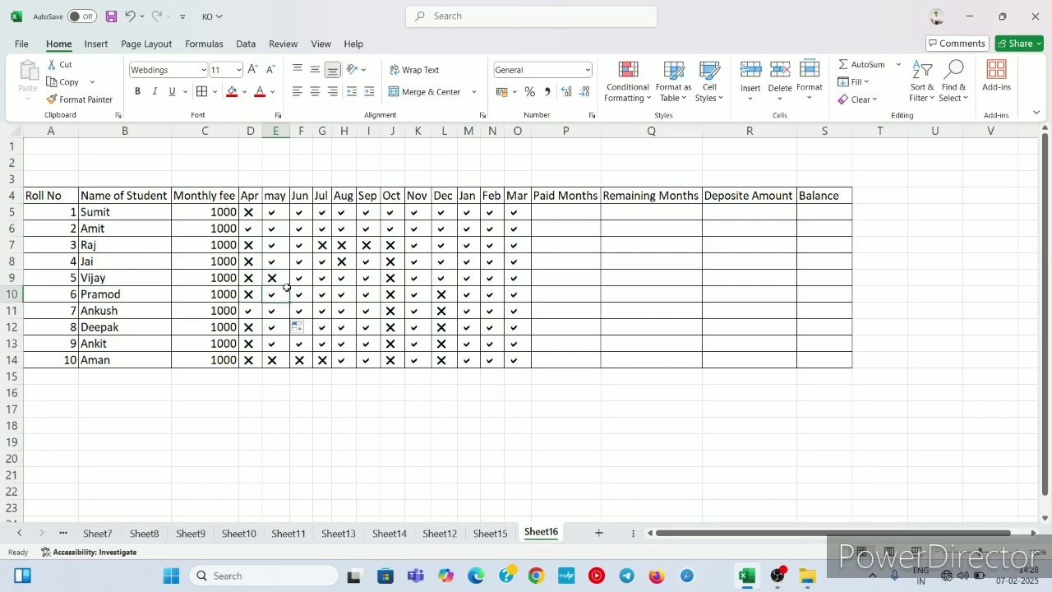
click(437, 277)
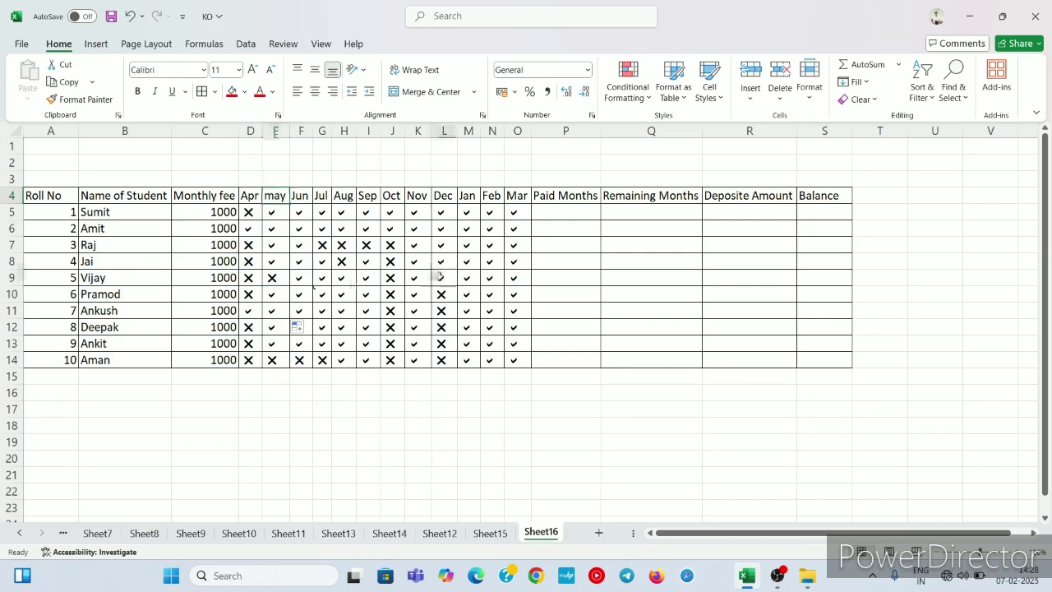
click(342, 275)
click(250, 289)
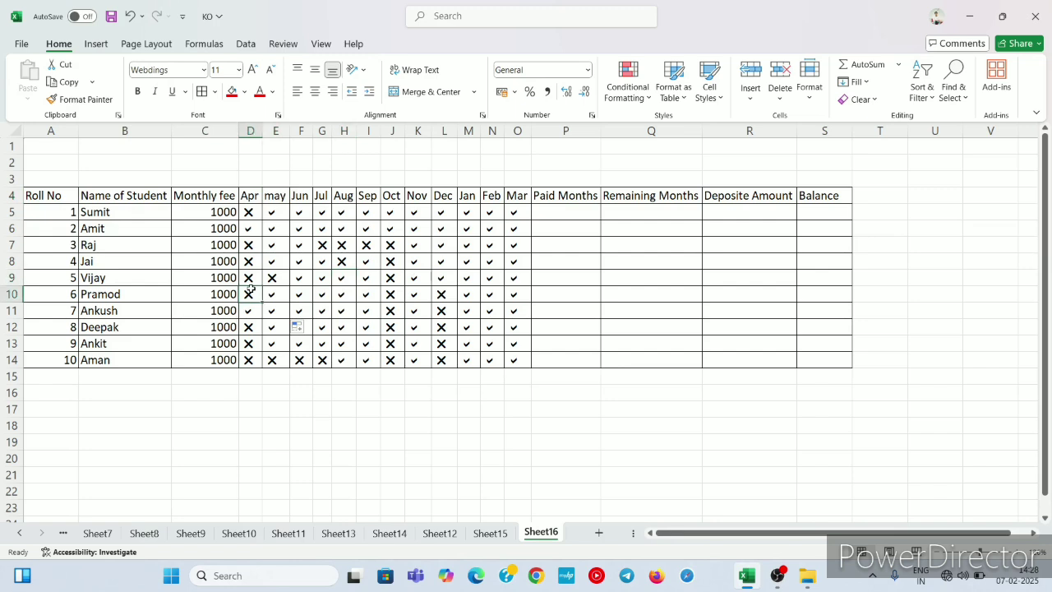
click(490, 229)
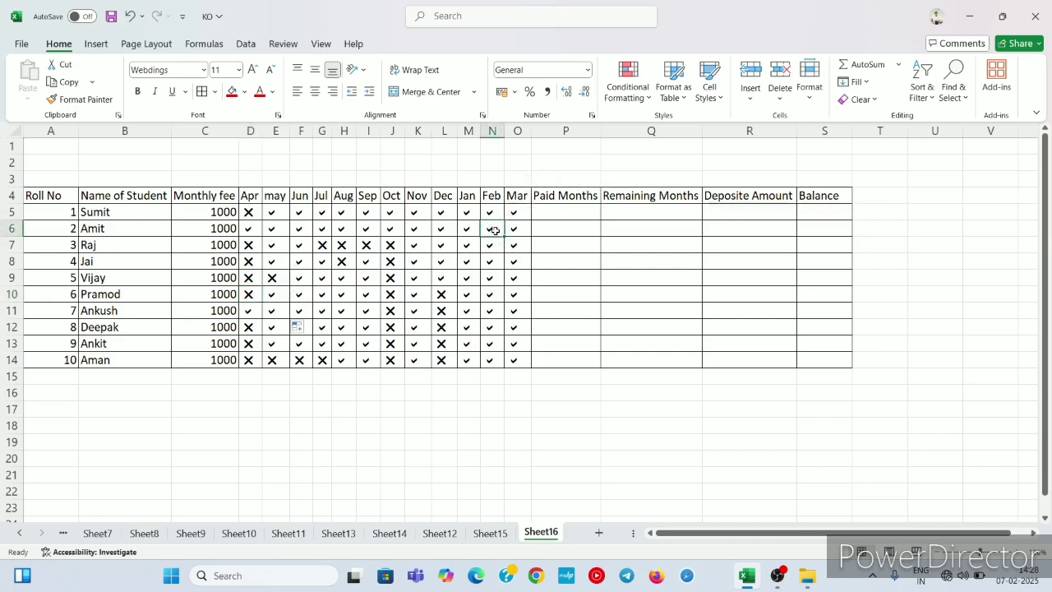
- Enter the formula =COUNTIF(D5:O5,"a") in P5 to count the first student's paid months
click(573, 210)
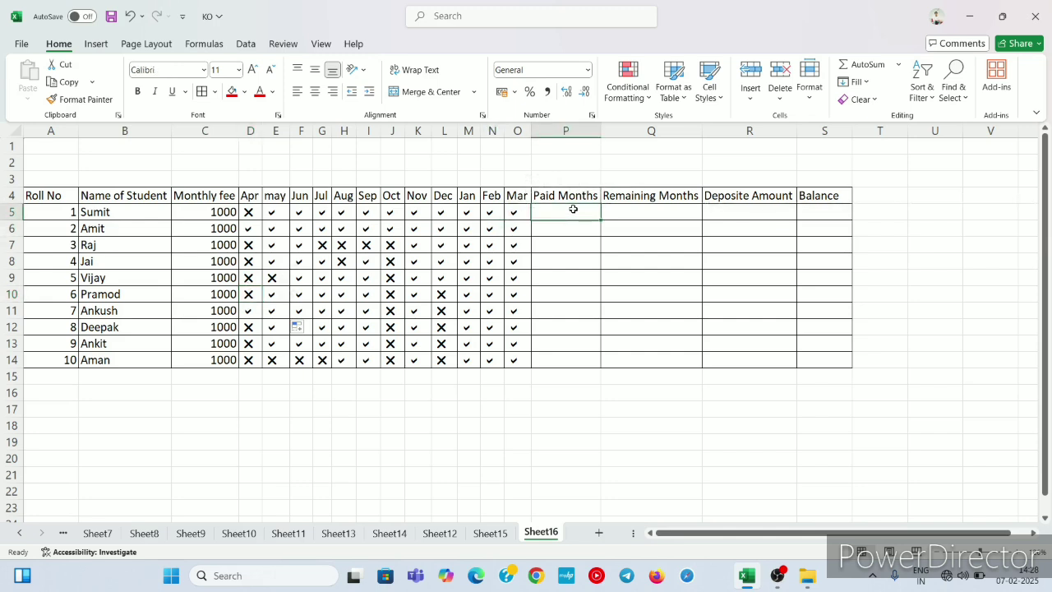
text(=)
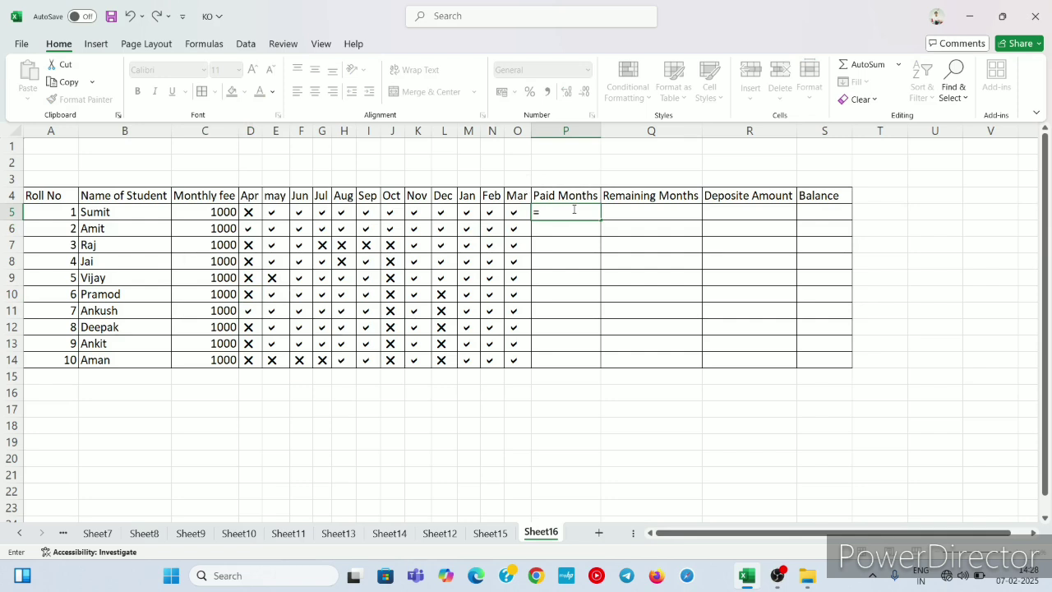
text(coun)
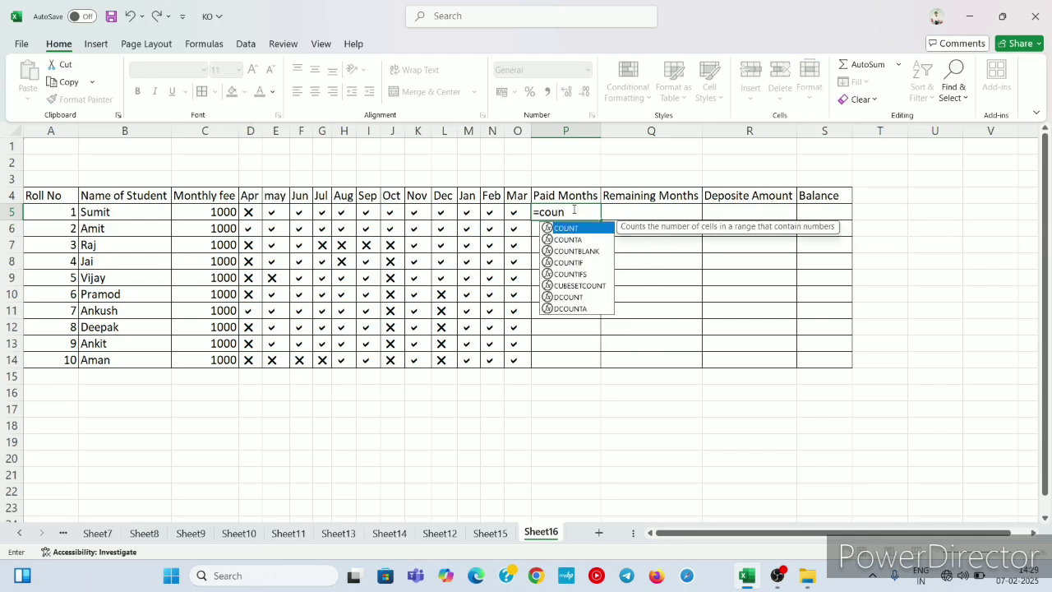
text(tif)
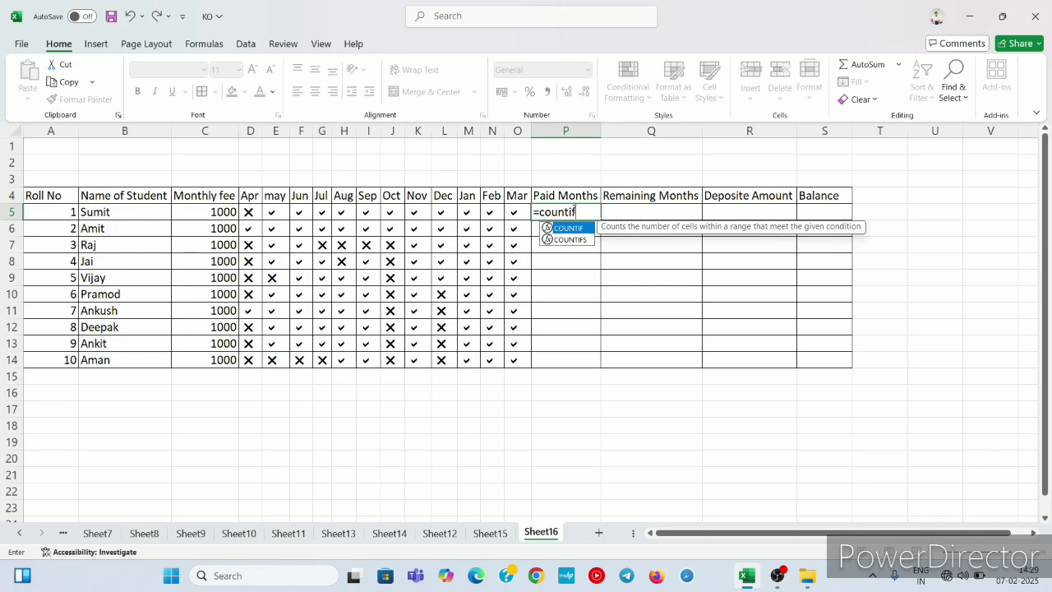
text(()
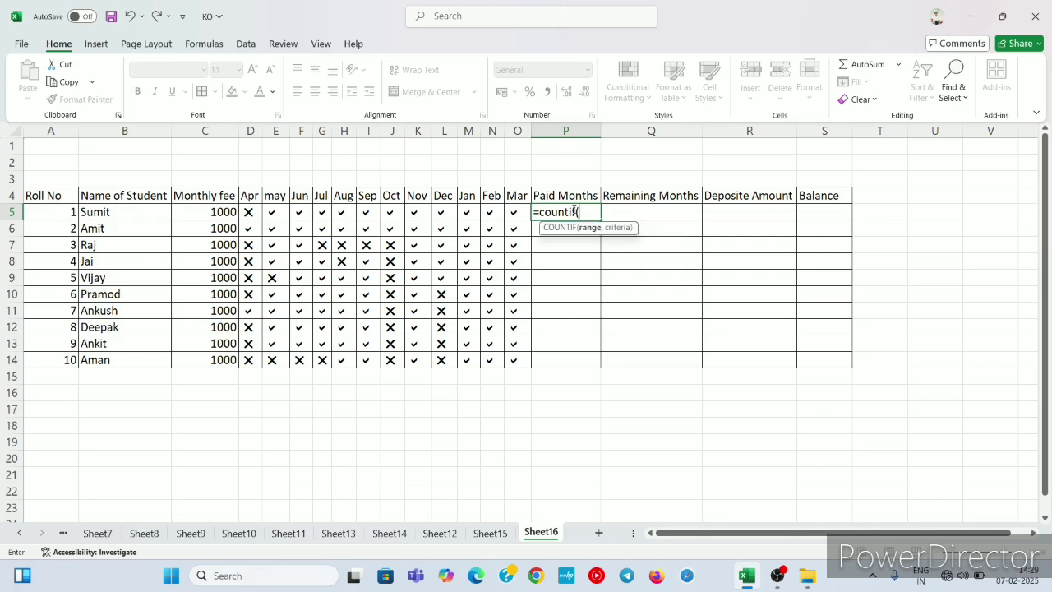
click(251, 213)
drag(251, 212, 510, 214)
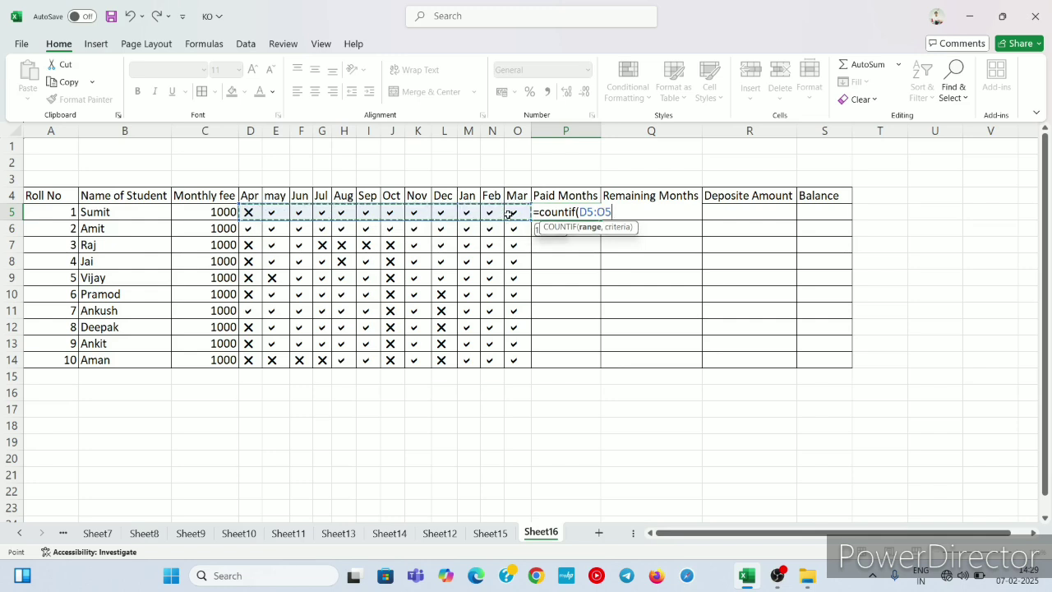
text(,"a)
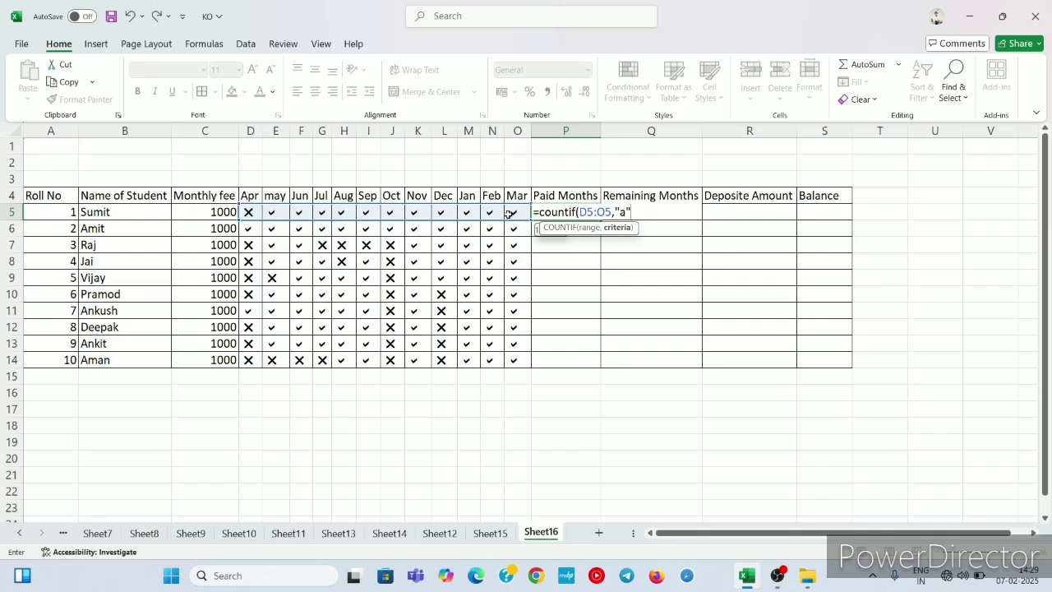
text())
key(Return)
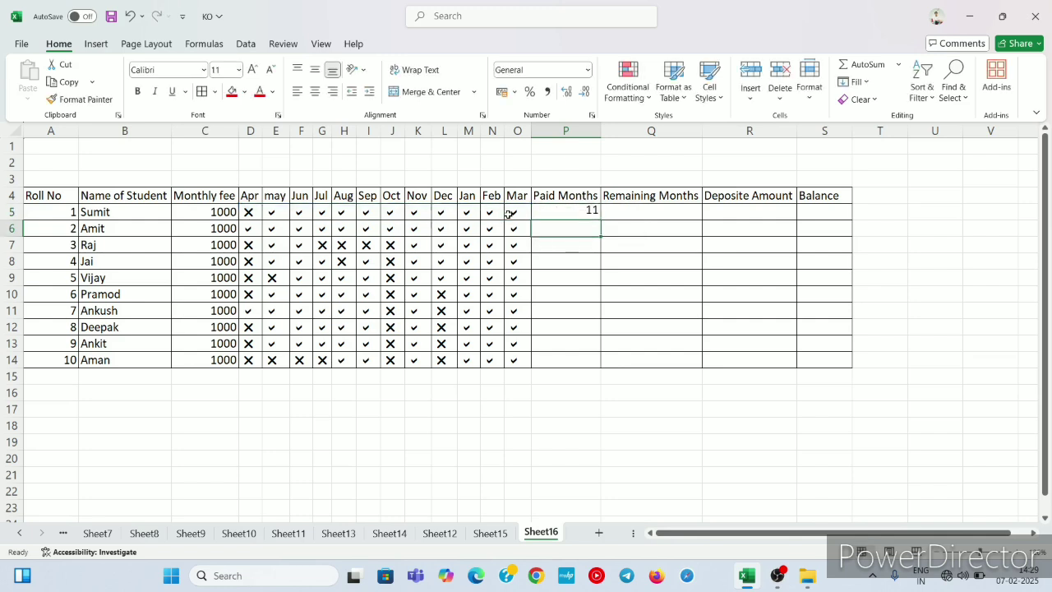
- Fill the Paid Months formula from P5 down to P14
click(570, 208)
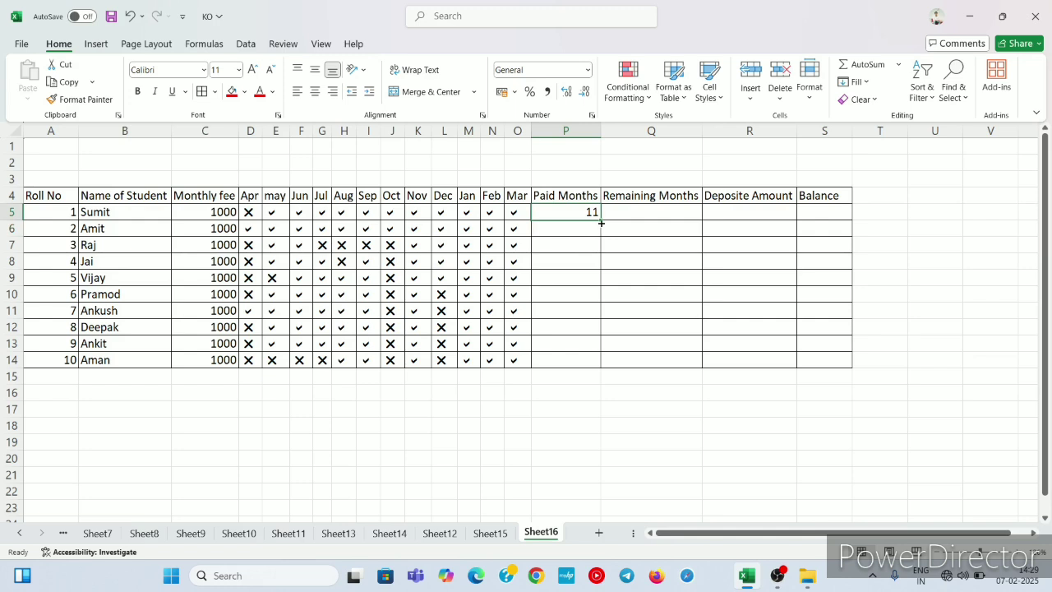
drag(601, 223, 599, 367)
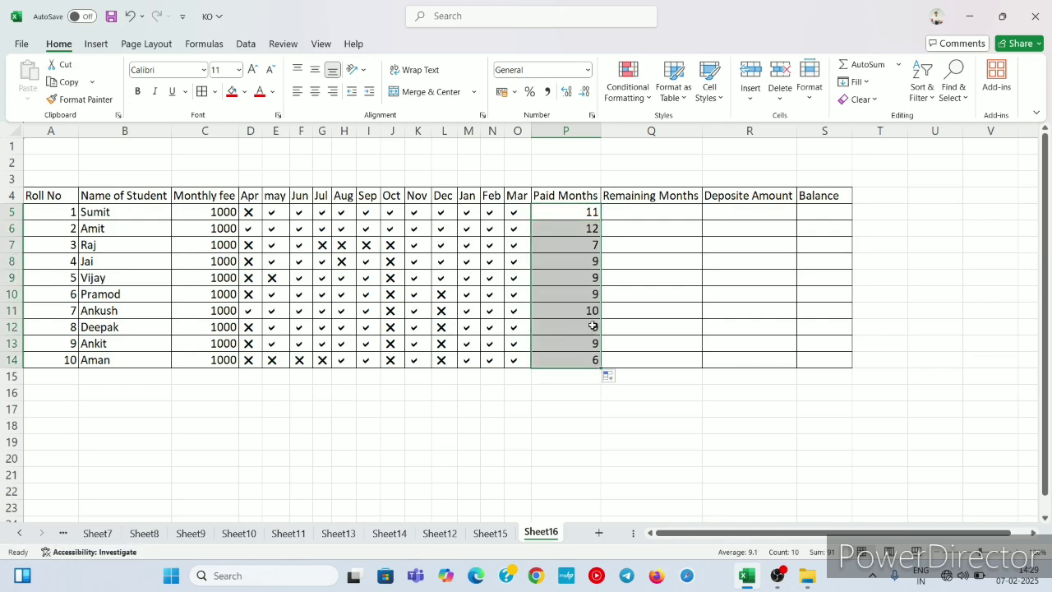
click(575, 250)
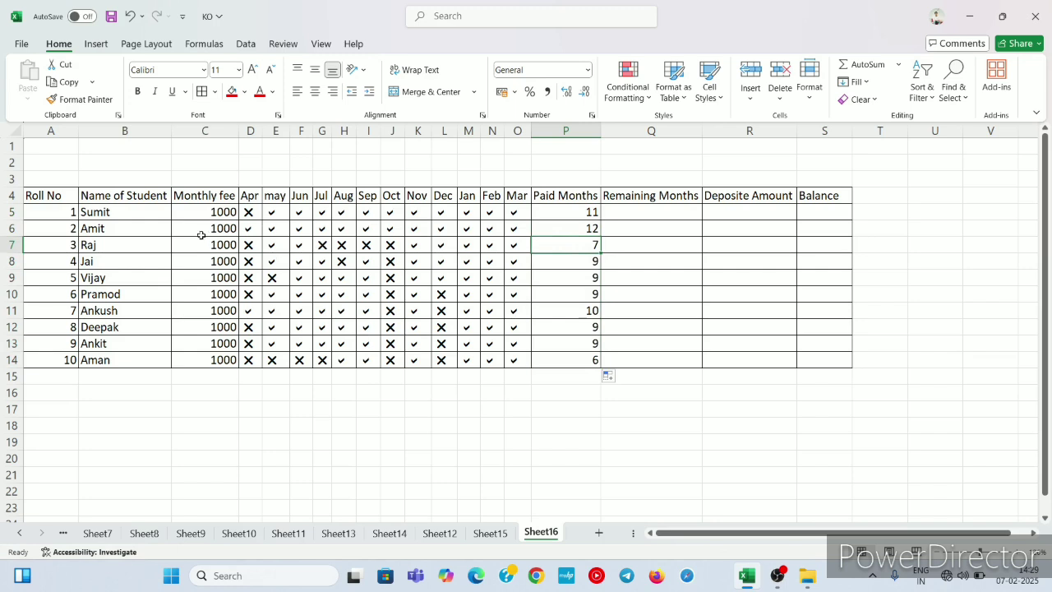
click(568, 224)
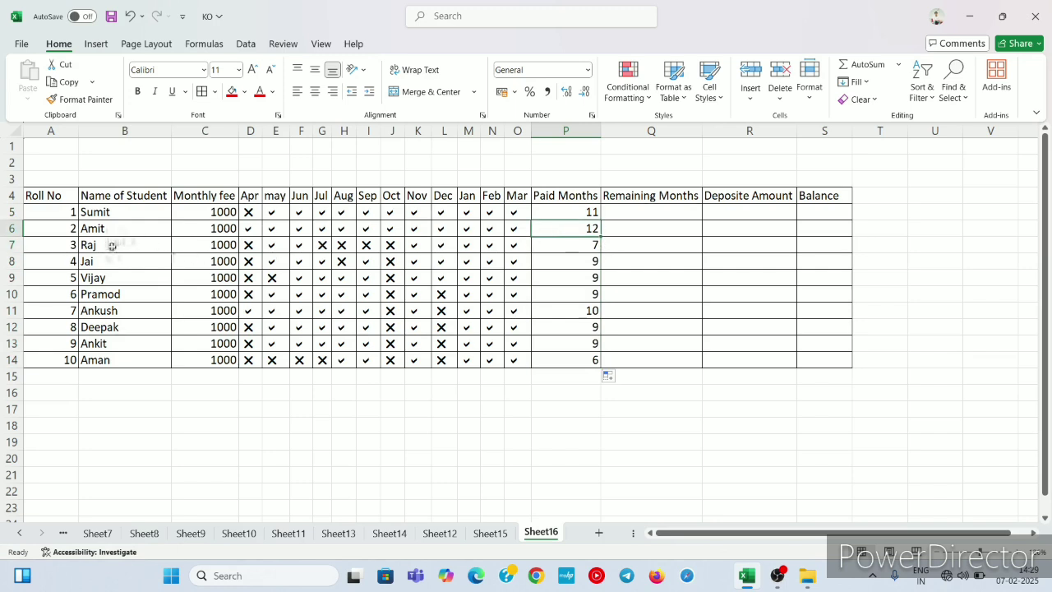
click(585, 247)
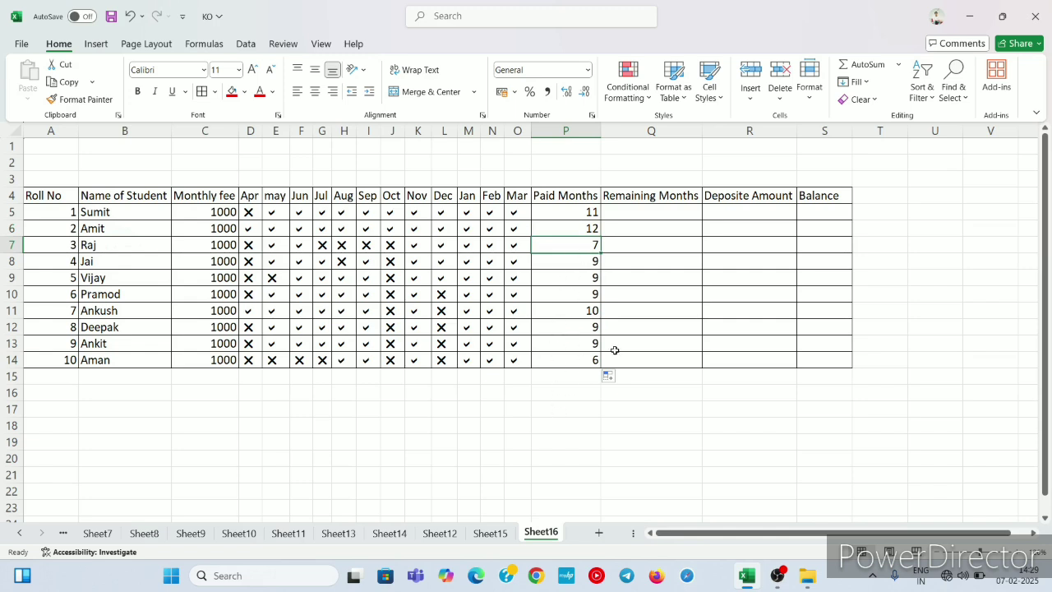
- Enter the formula =COUNTIF(D5:O5,"r") in Q5 to count the first student's remaining months
click(664, 212)
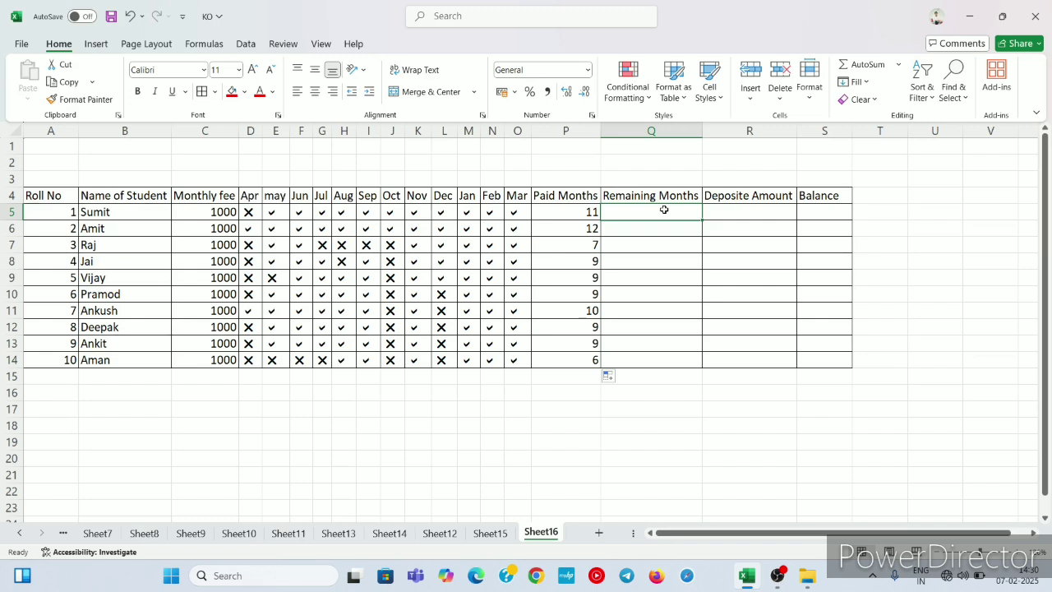
text(=)
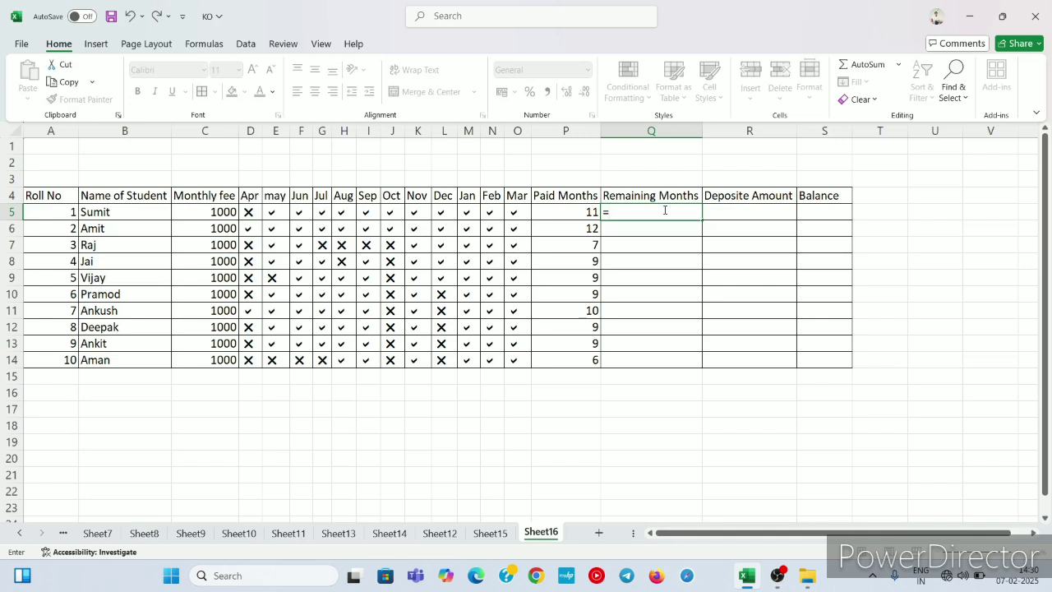
text(count)
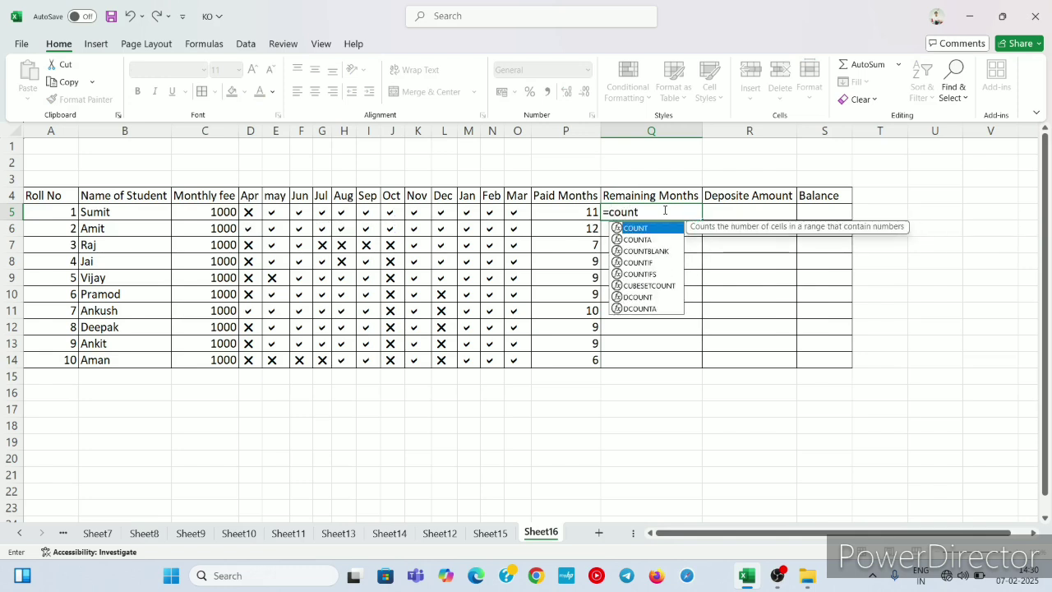
text(if()
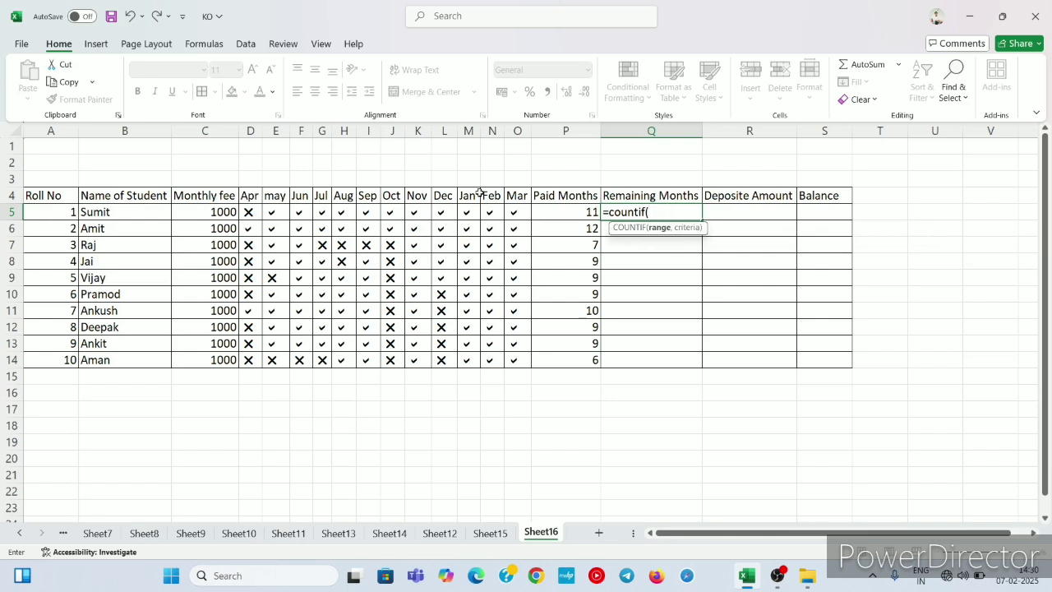
drag(253, 212, 521, 219)
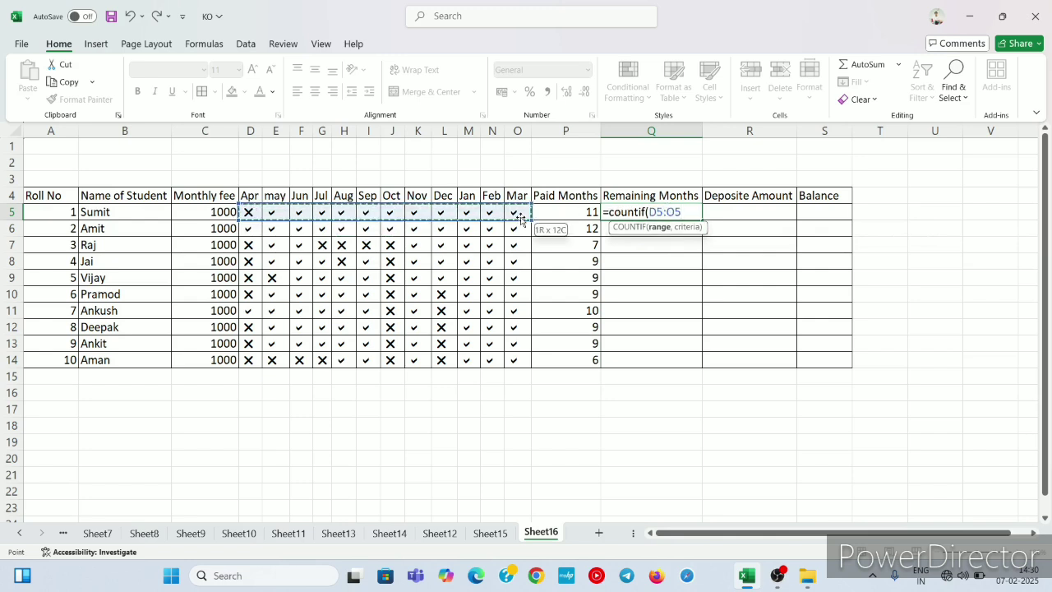
text(,"r)
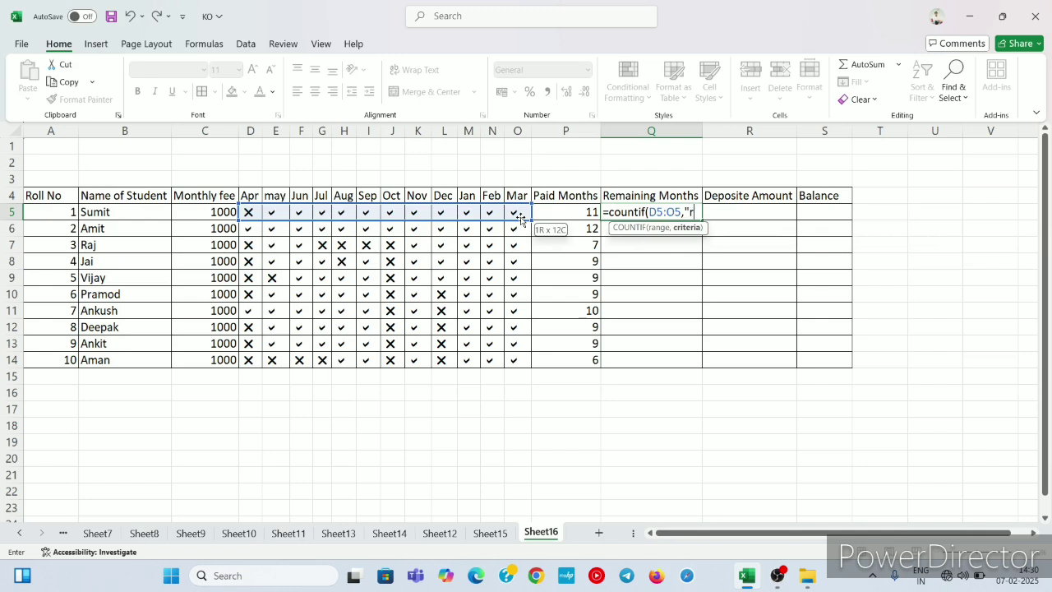
text("))
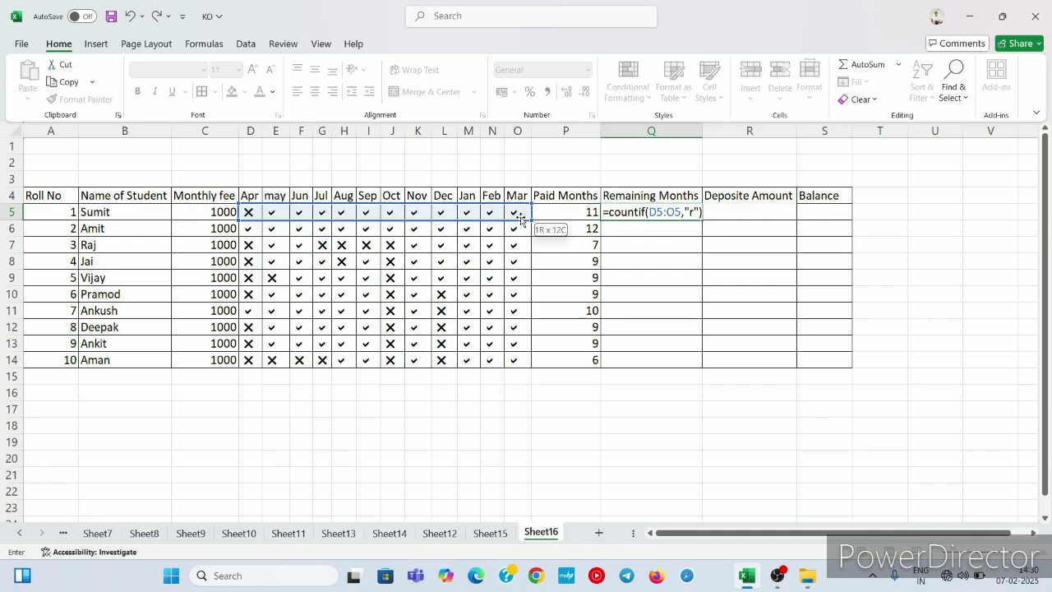
key(Return)
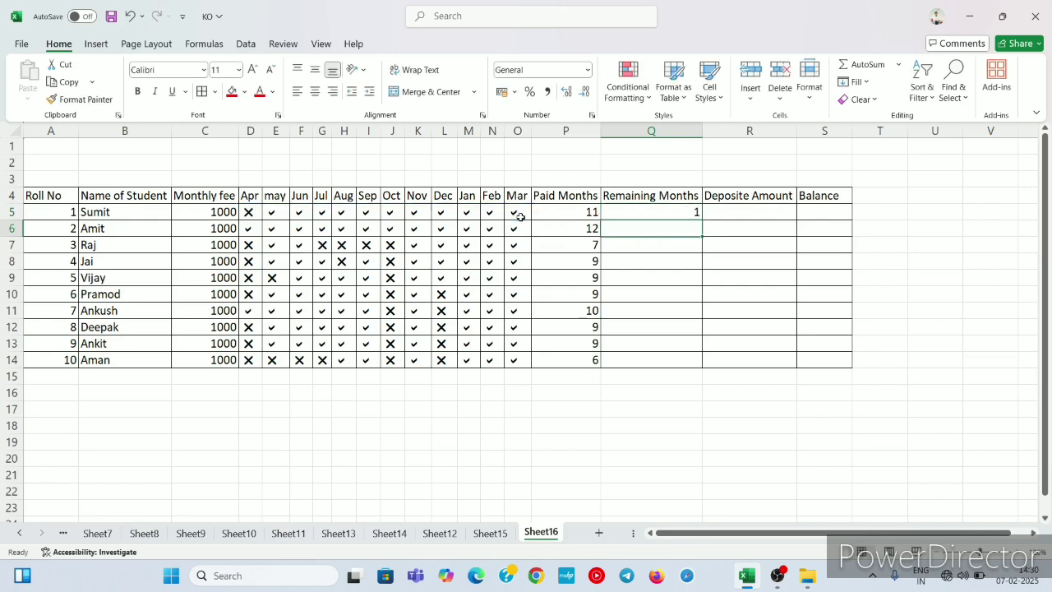
- Fill the Remaining Months formula from Q5 down to Q14
click(698, 211)
drag(699, 214, 703, 221)
click(629, 241)
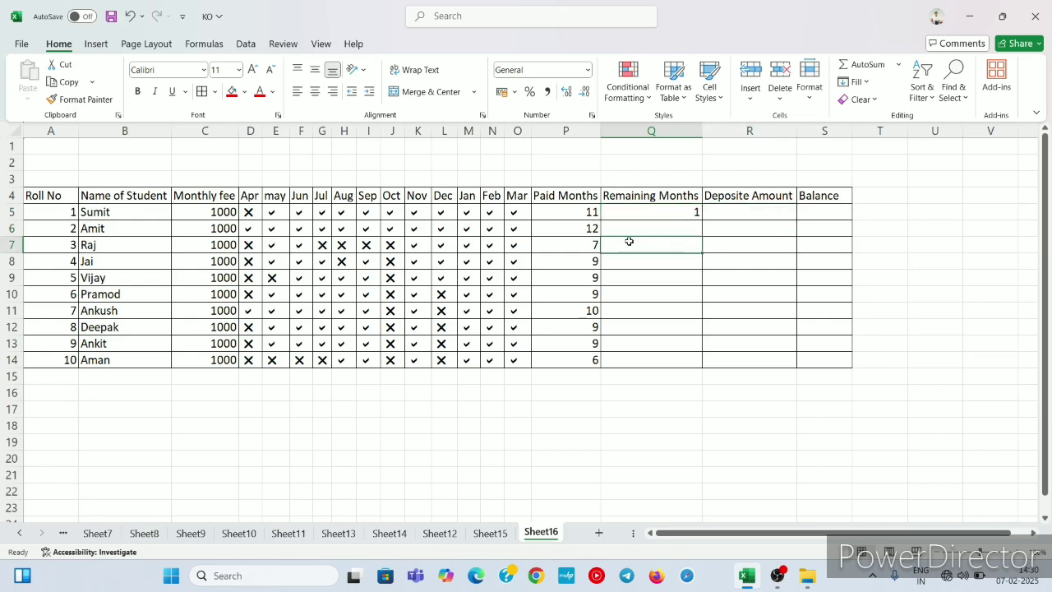
click(659, 214)
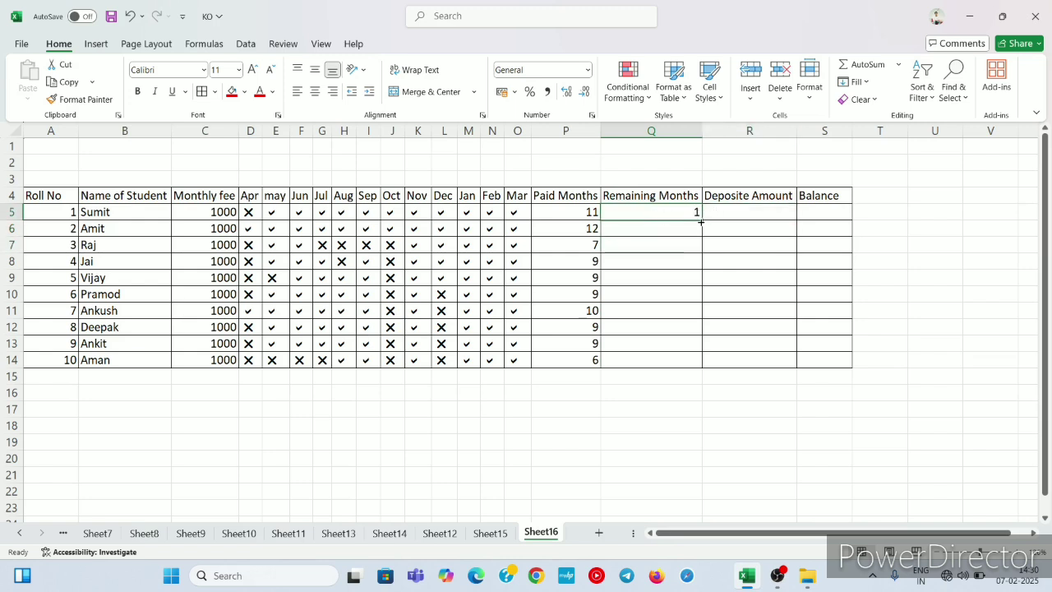
drag(700, 220, 695, 363)
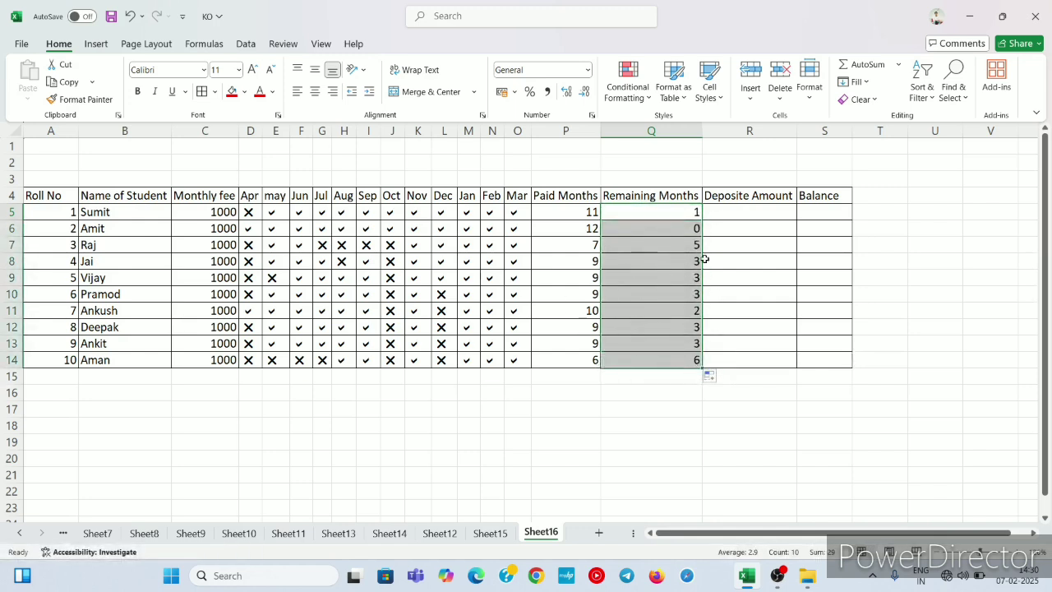
click(679, 250)
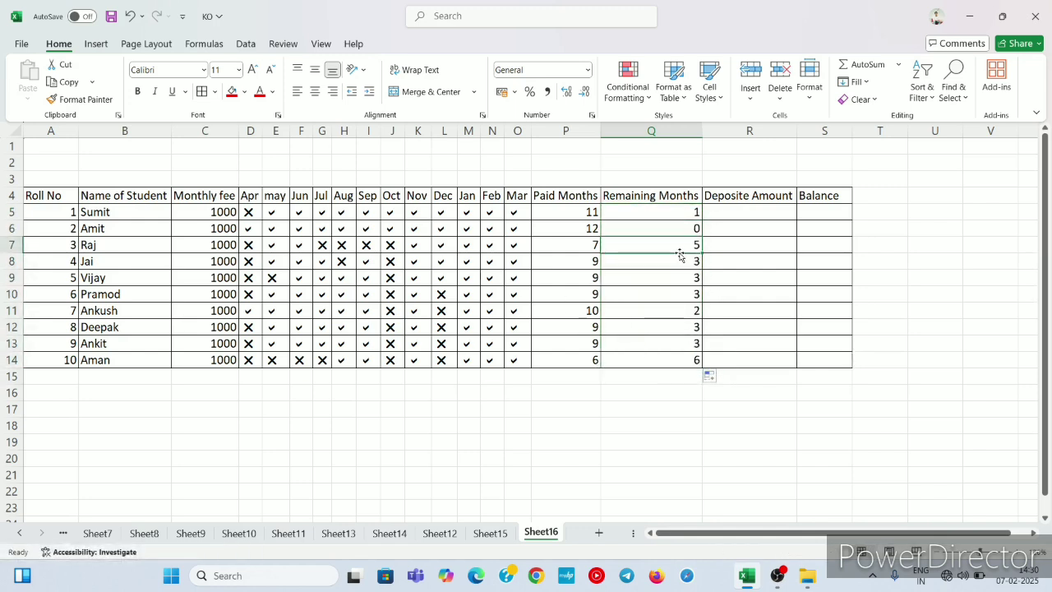
- Calculate the first student's deposit amount in R5 by multiplying monthly fee by paid months with =C5*P5
click(762, 206)
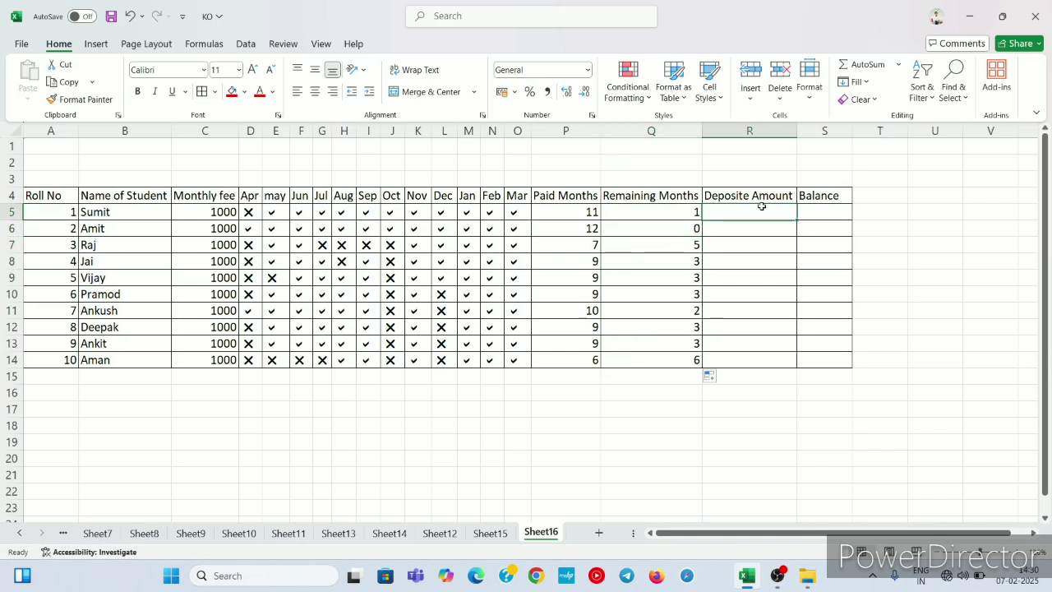
text(=)
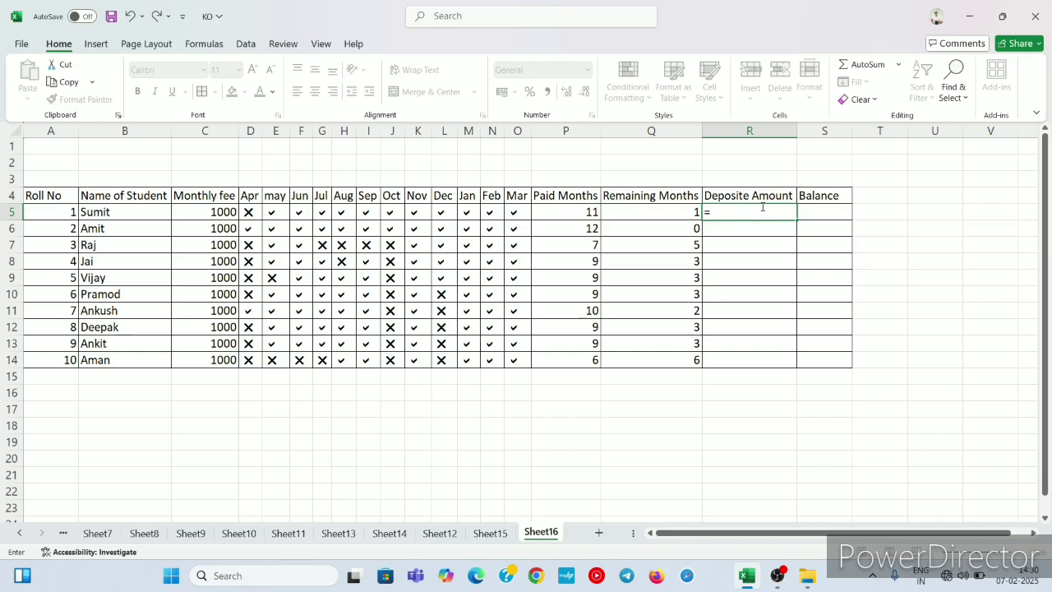
click(198, 212)
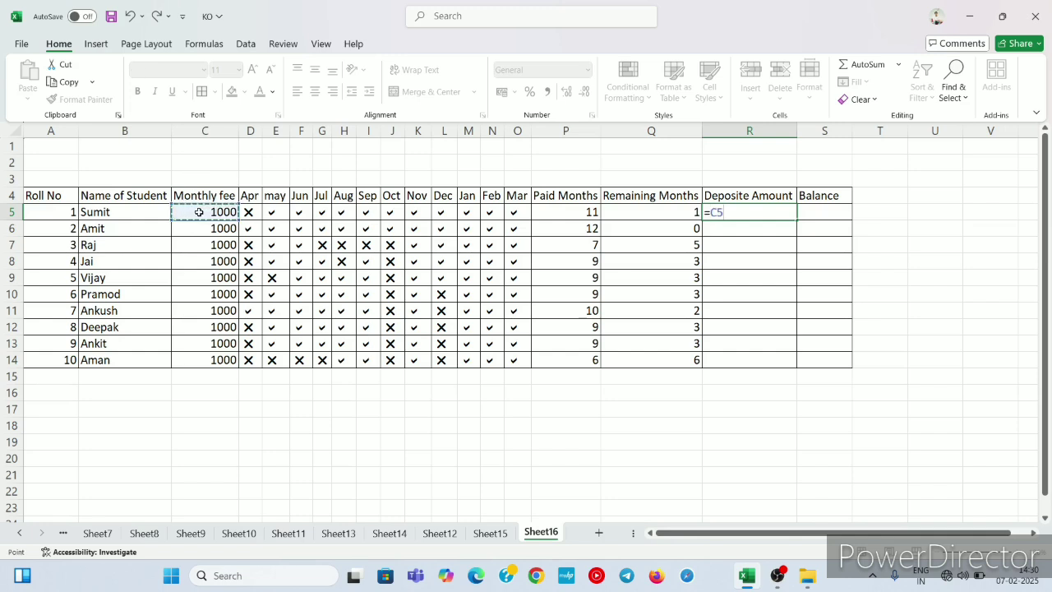
text(*)
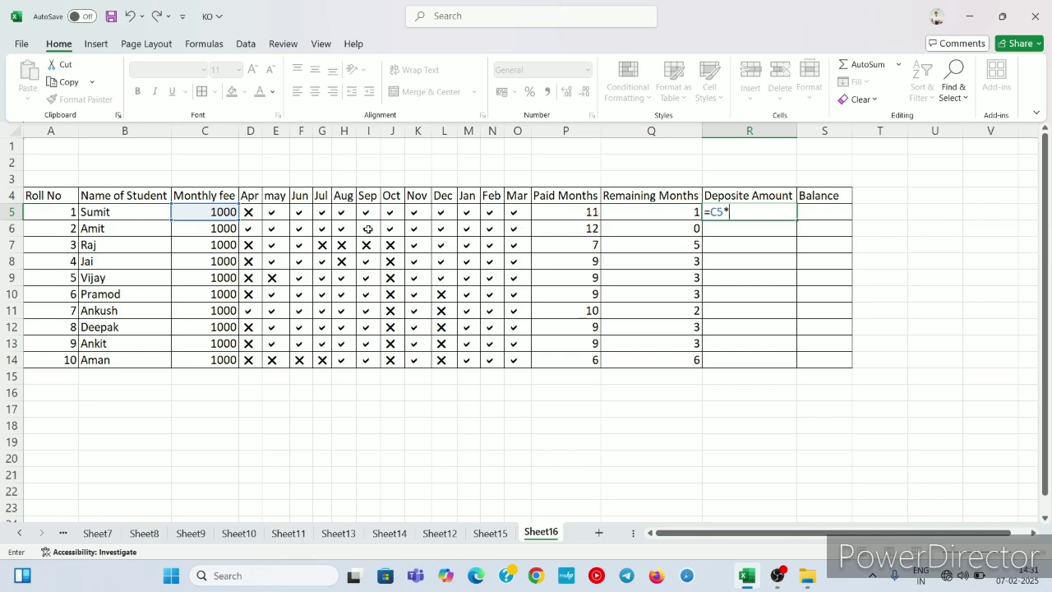
click(561, 214)
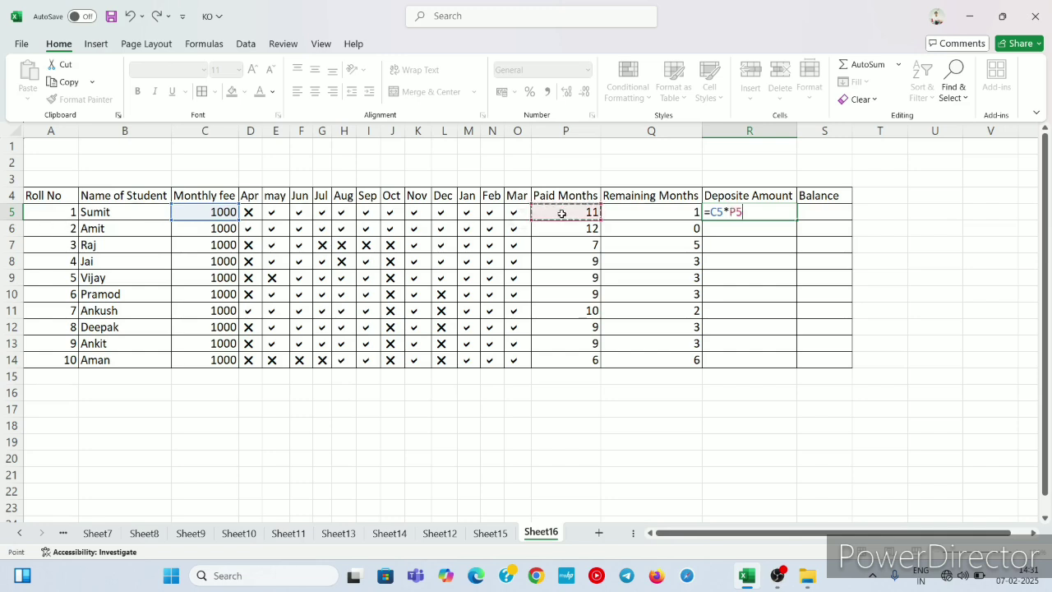
key(Return)
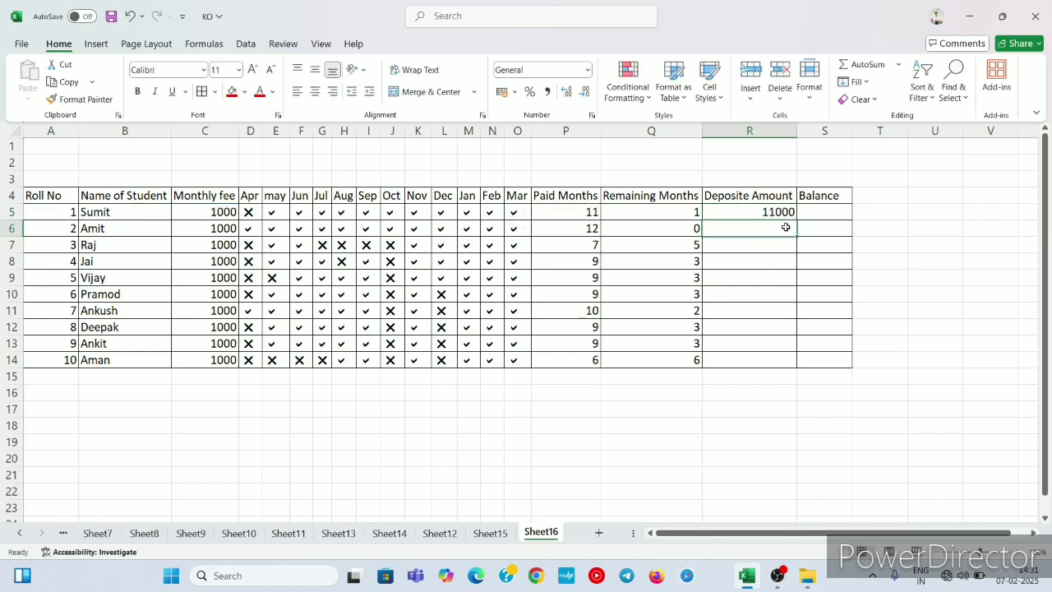
- Fill the deposit amount formula from R5 down to R14
click(739, 266)
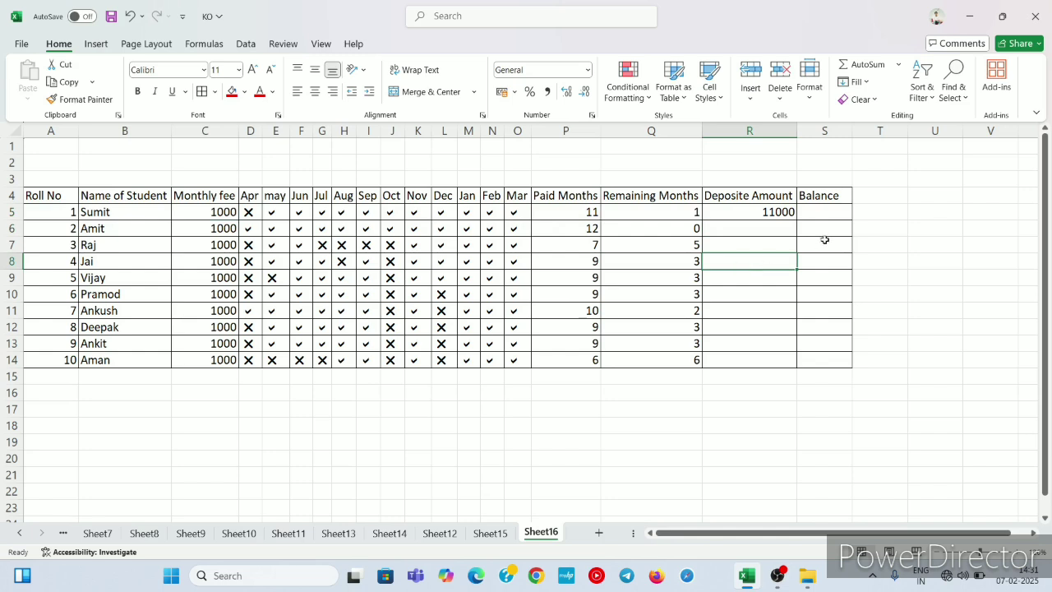
click(776, 212)
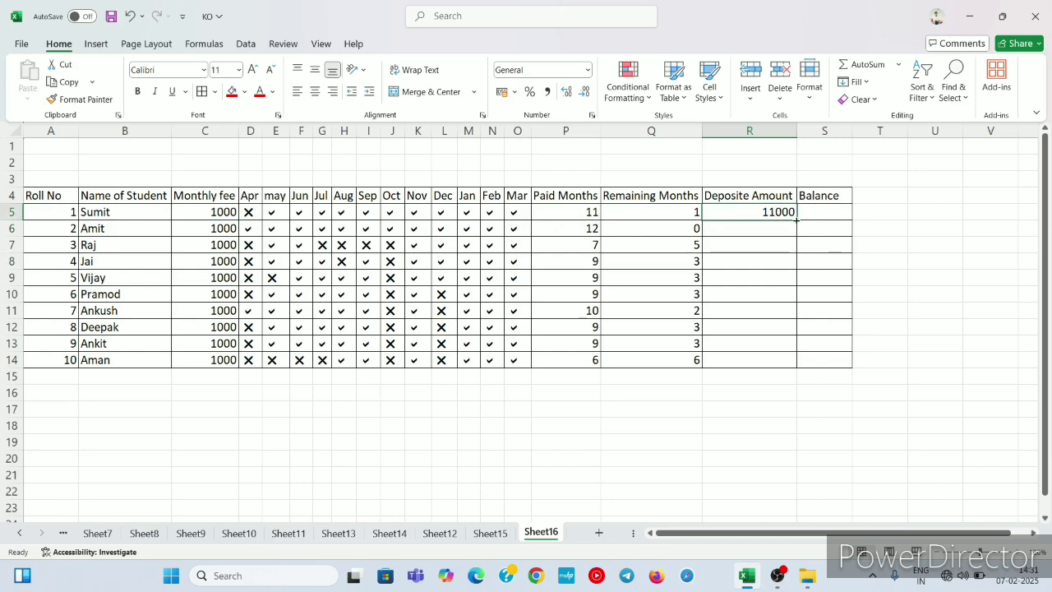
drag(797, 222, 797, 368)
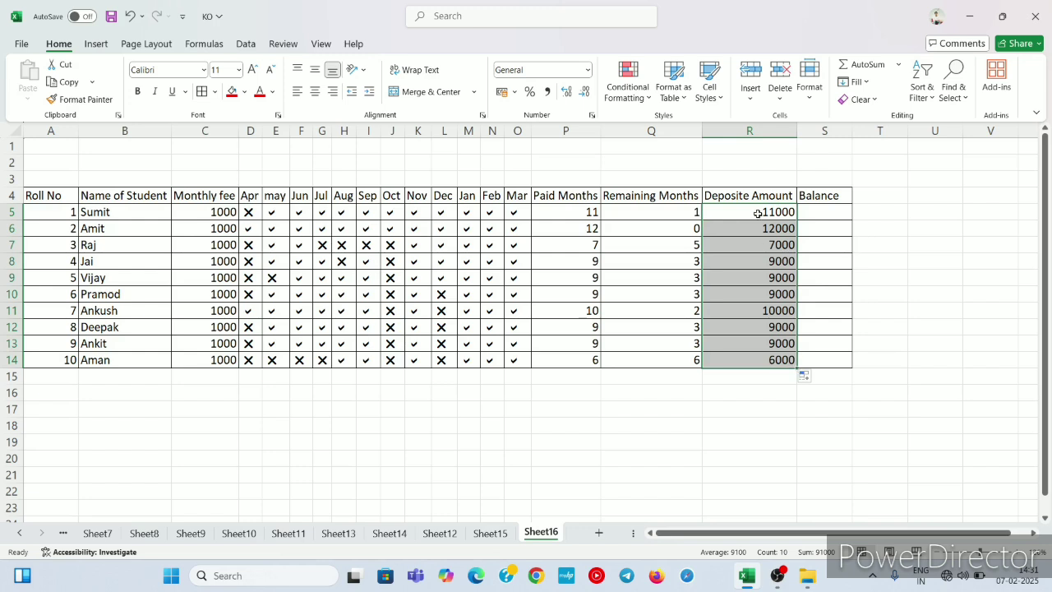
drag(748, 243, 759, 328)
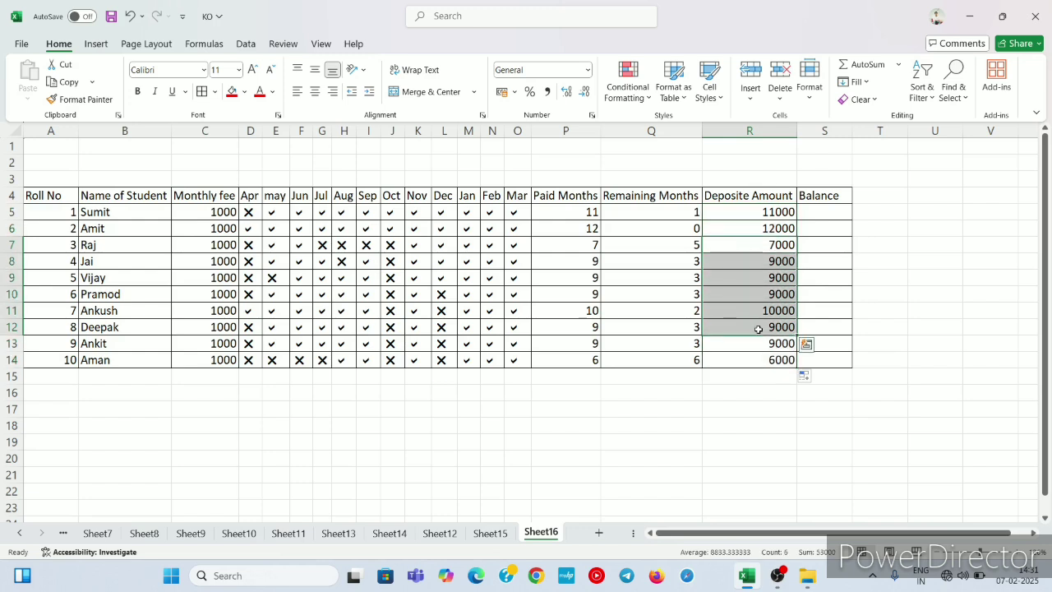
- Calculate the first student's balance in S5 with =C5*Q5 and fill the formula down to S14
click(846, 214)
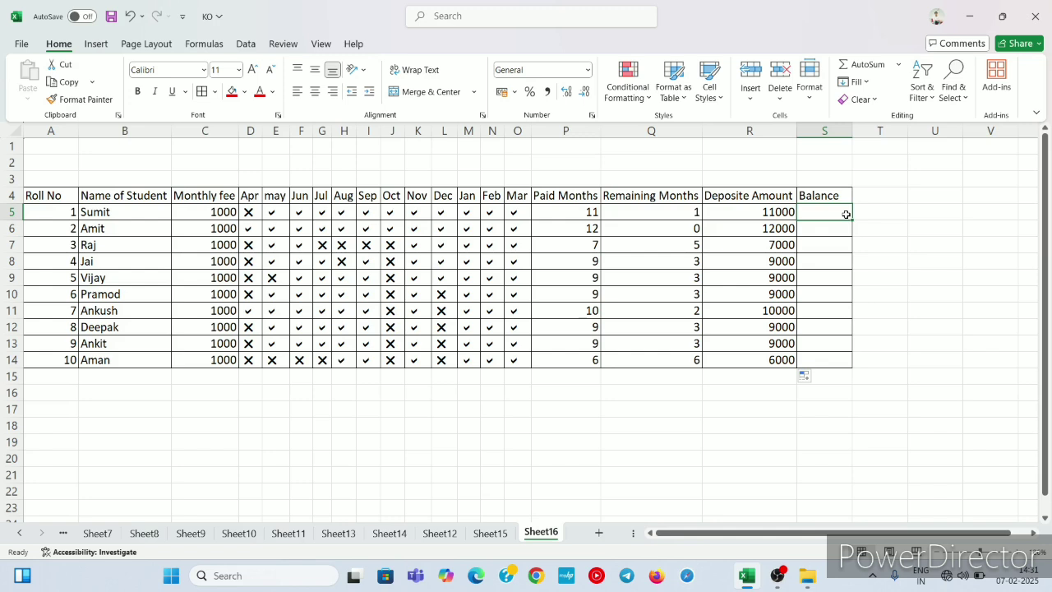
text(=)
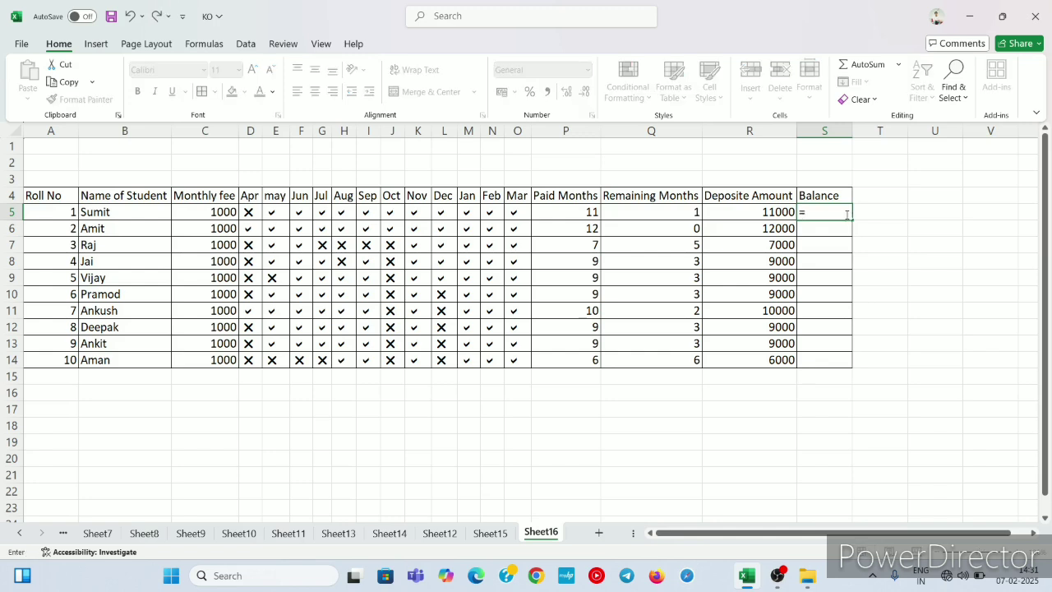
click(190, 212)
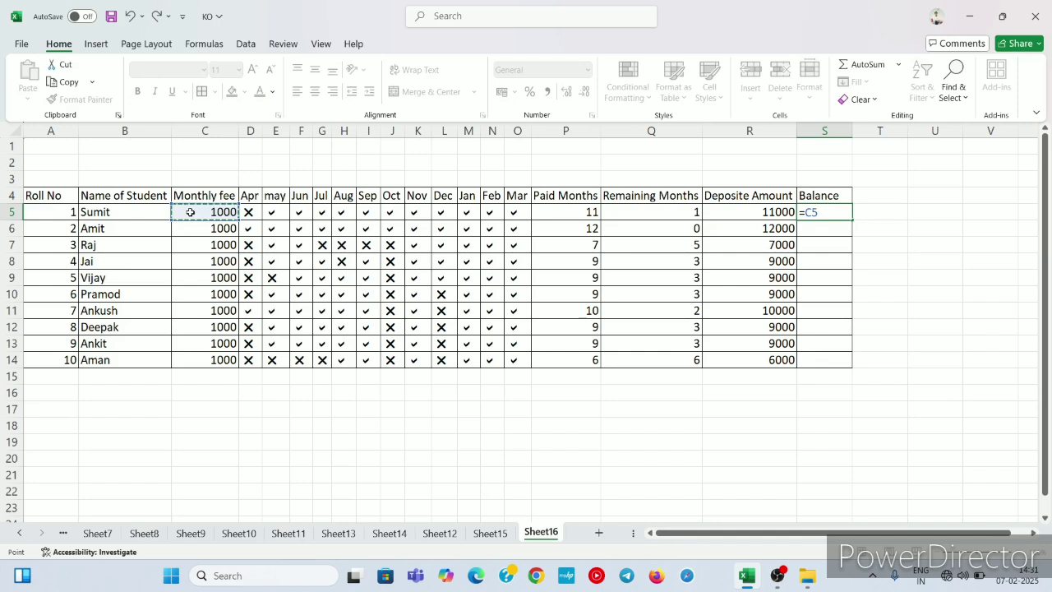
text(*)
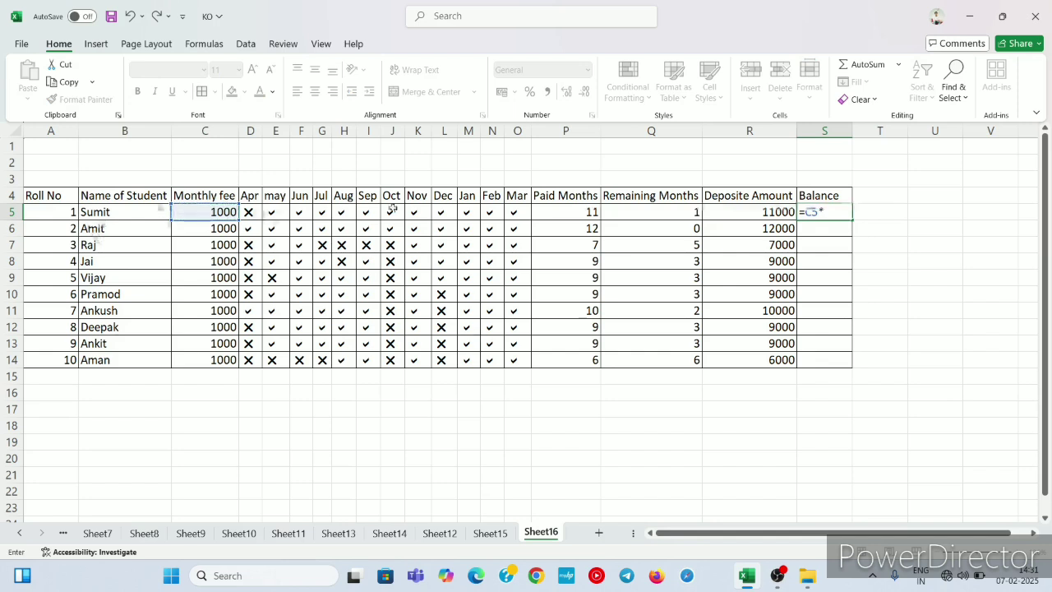
click(653, 213)
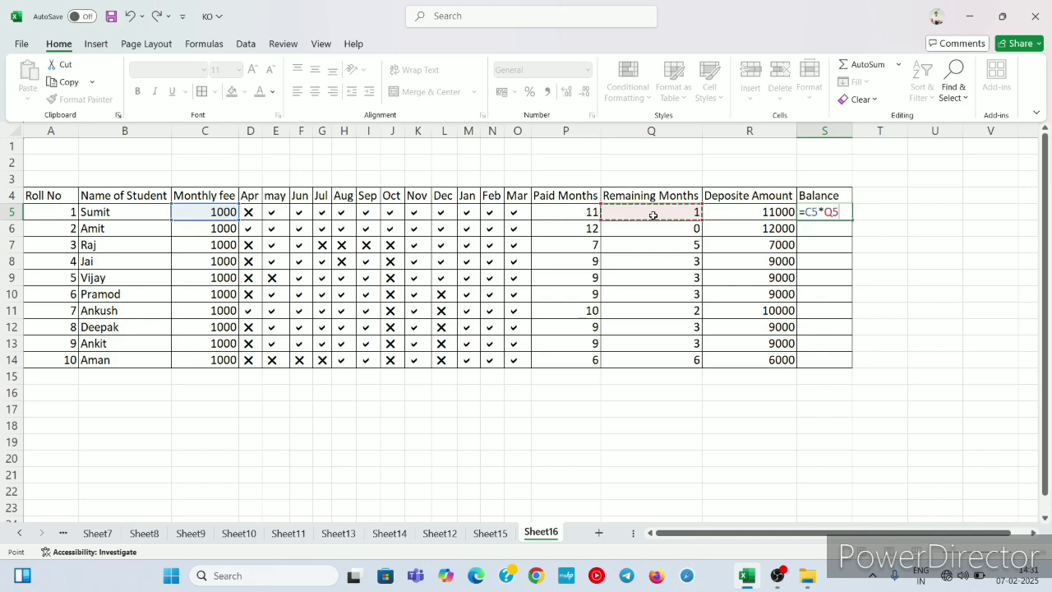
key(Return)
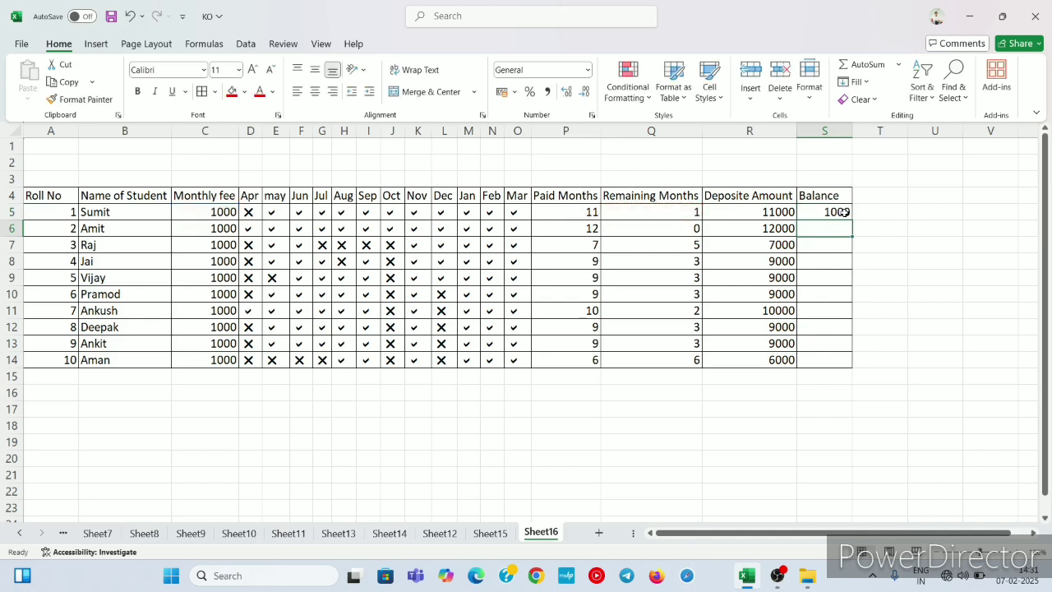
click(844, 213)
drag(851, 219, 861, 363)
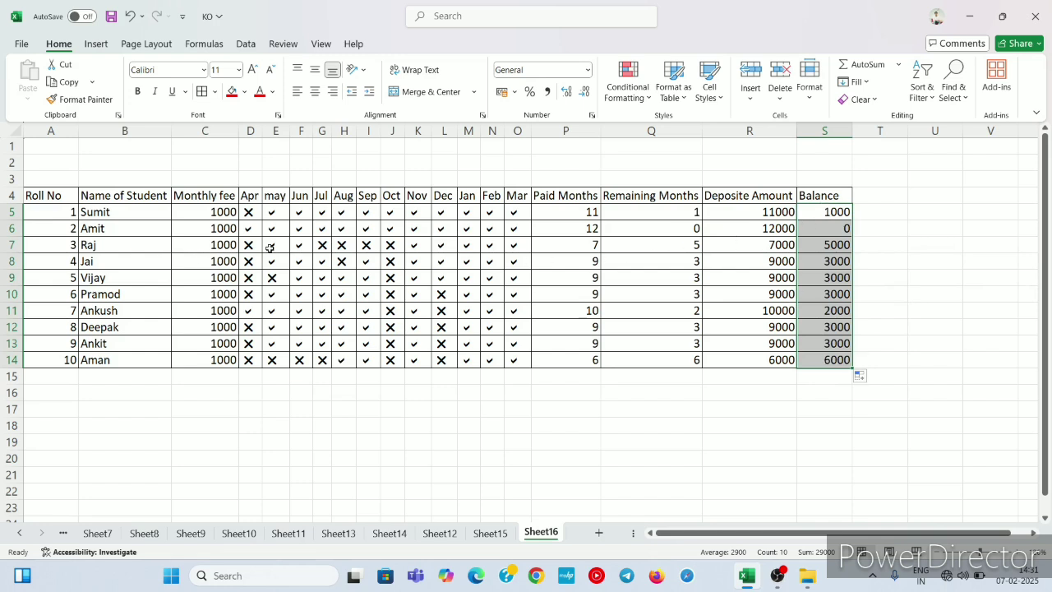
click(761, 230)
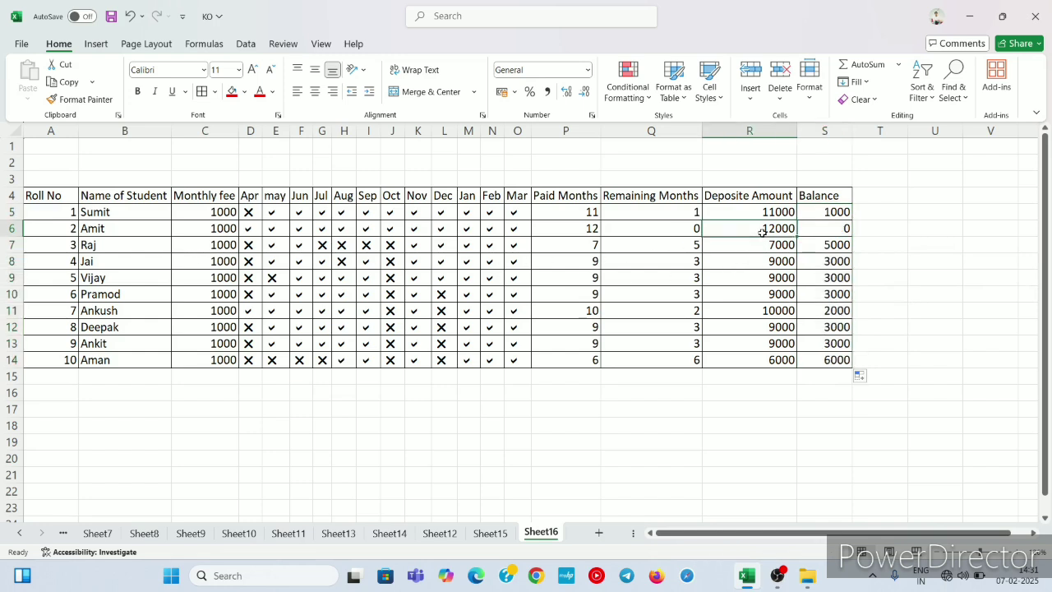
click(839, 228)
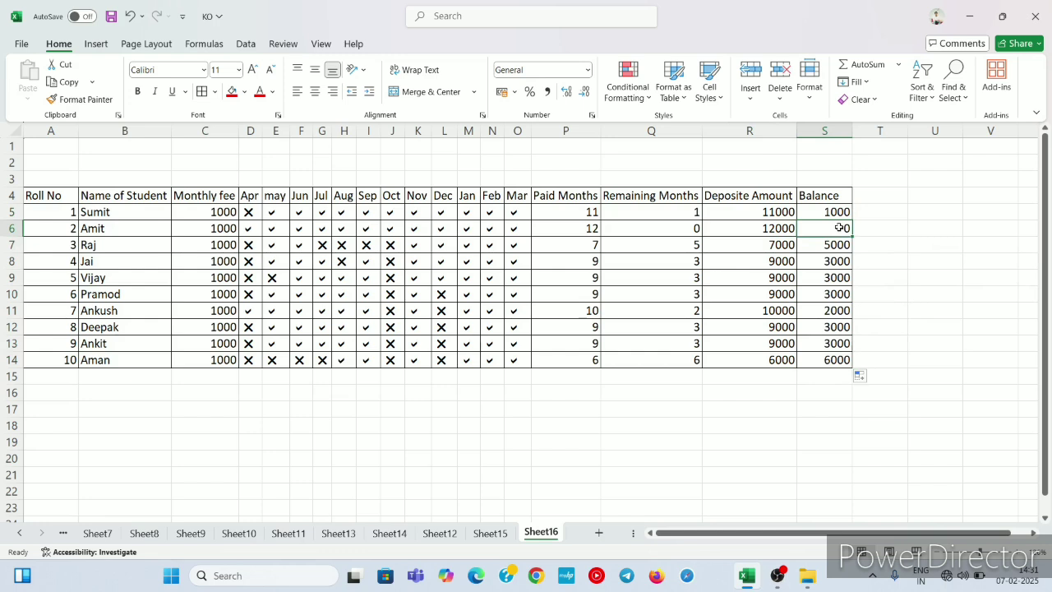
click(819, 242)
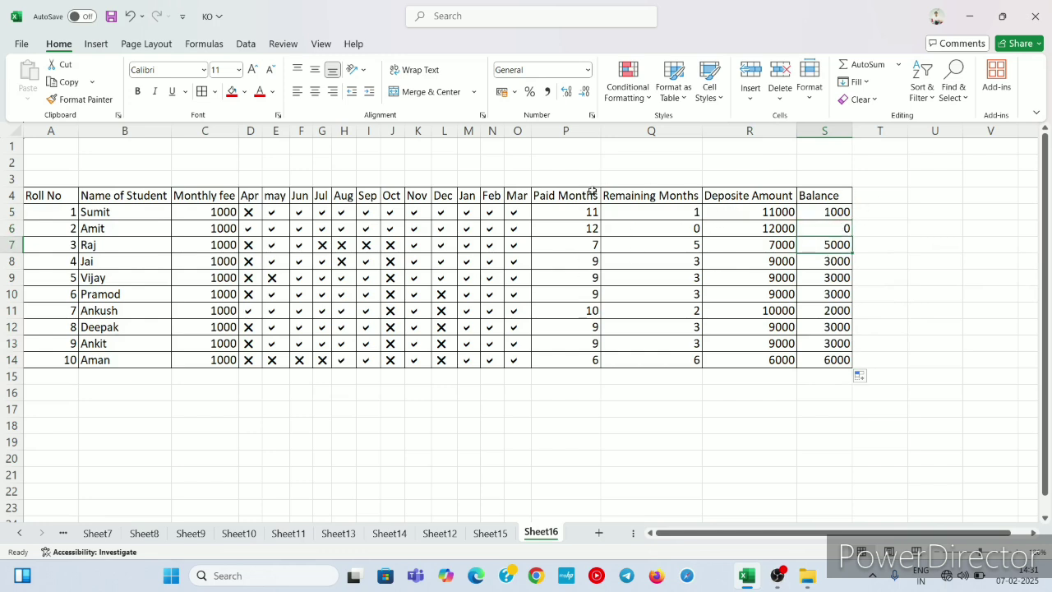
click(542, 413)
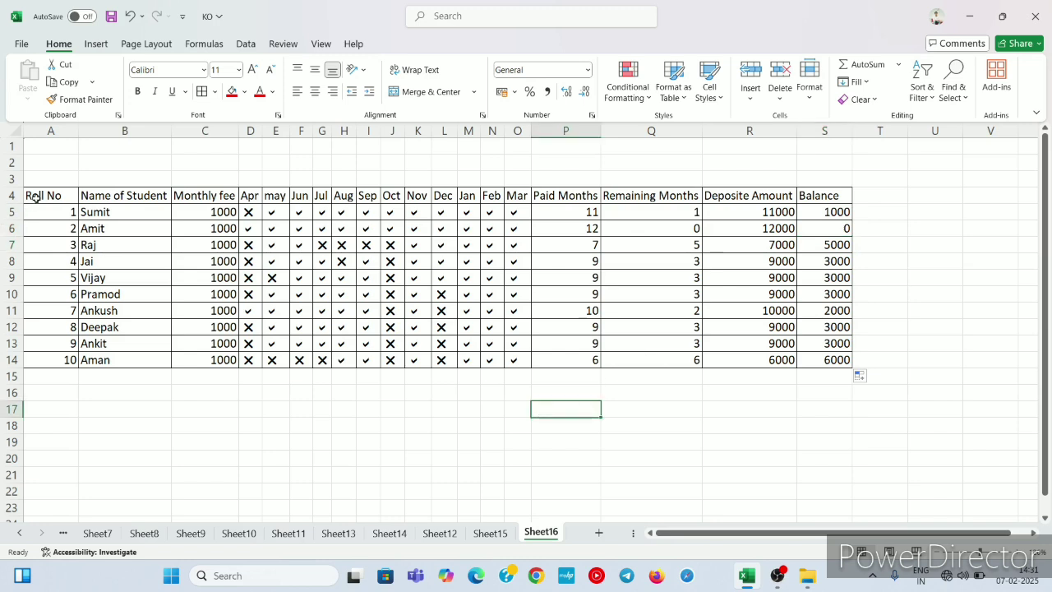
- Merge and center the cells D1:Q2 above the table
drag(255, 145, 651, 159)
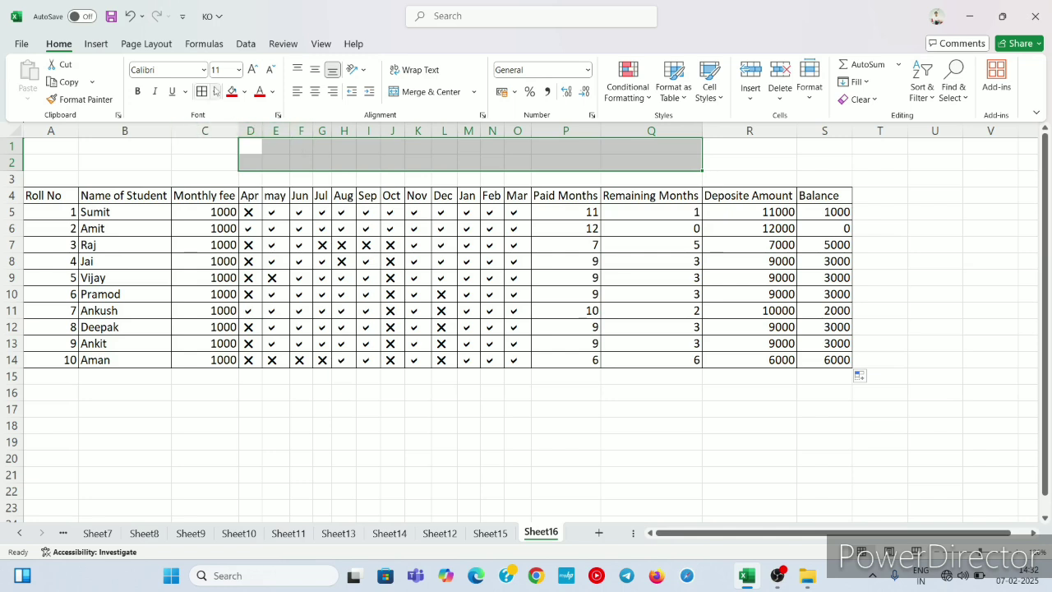
click(473, 92)
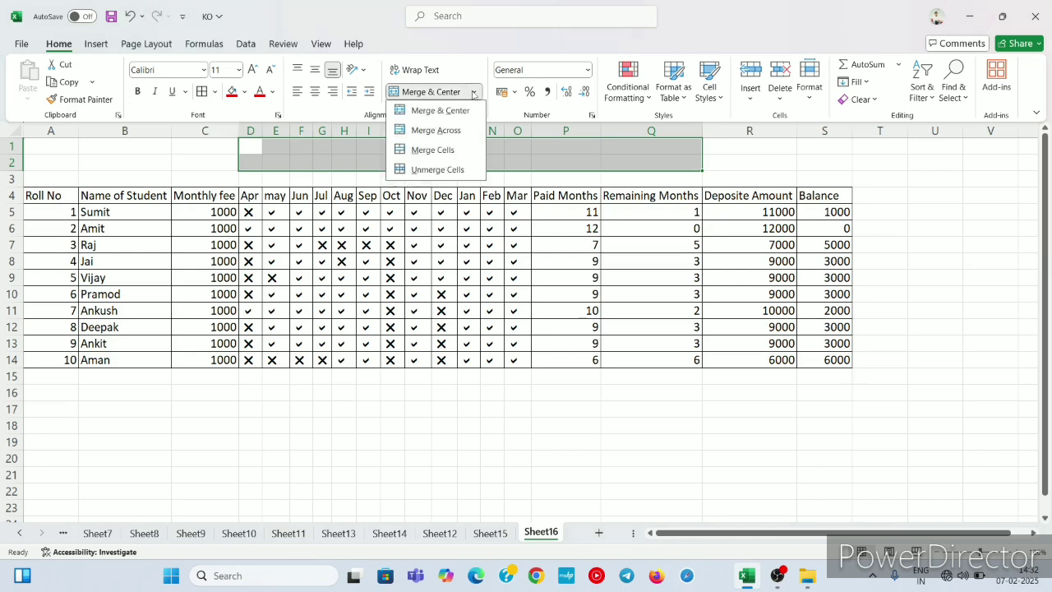
click(459, 110)
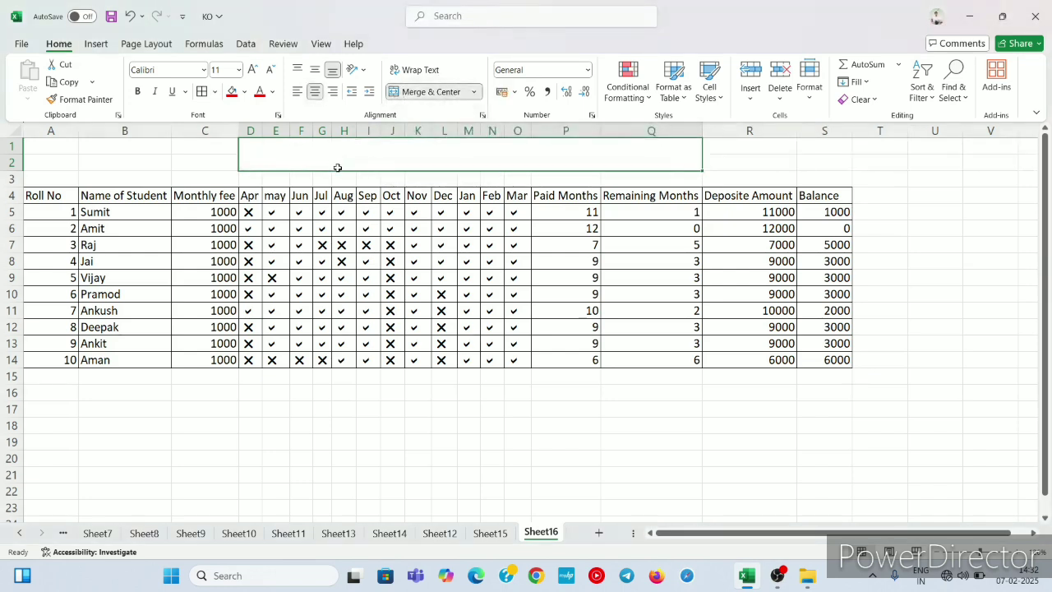
key(ctrl+z)
key(ctrl+y)
- Enter the title "Student Fees Record of Class V" in the merged cell above the table
text(St)
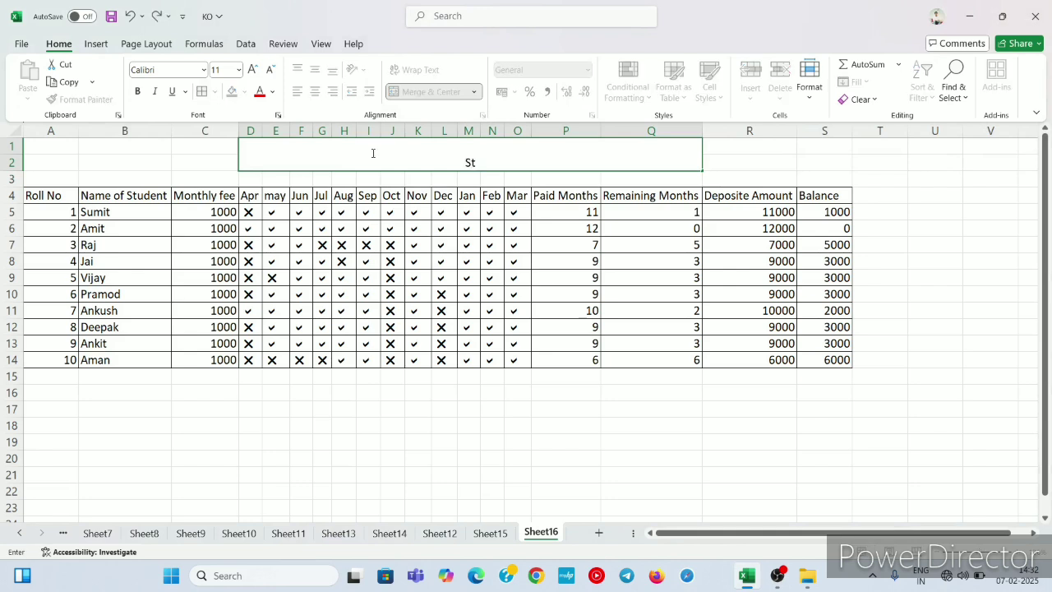
text(udent Fees Re)
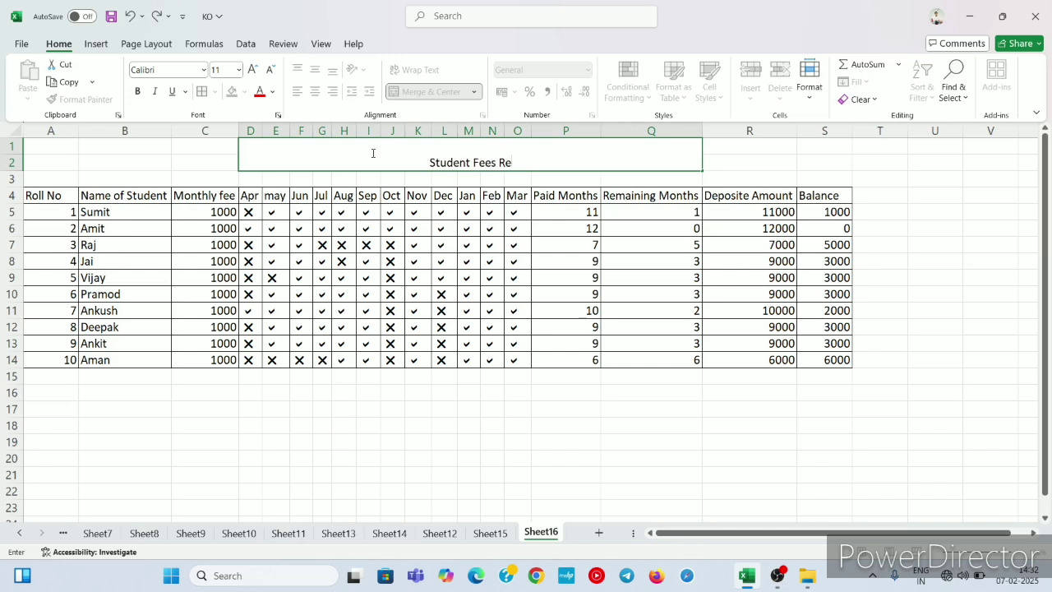
text(cord)
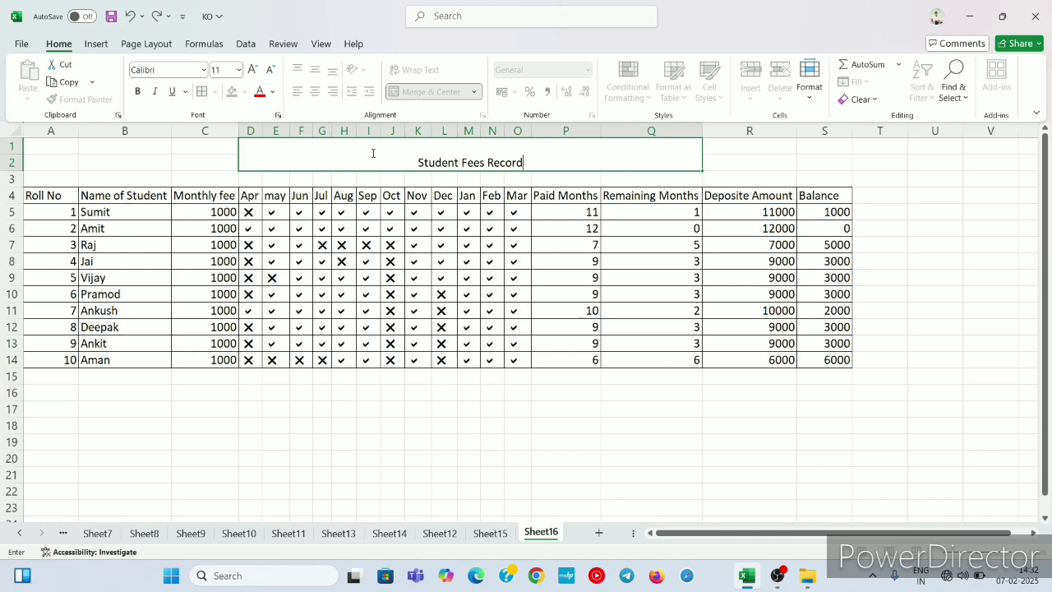
text( of)
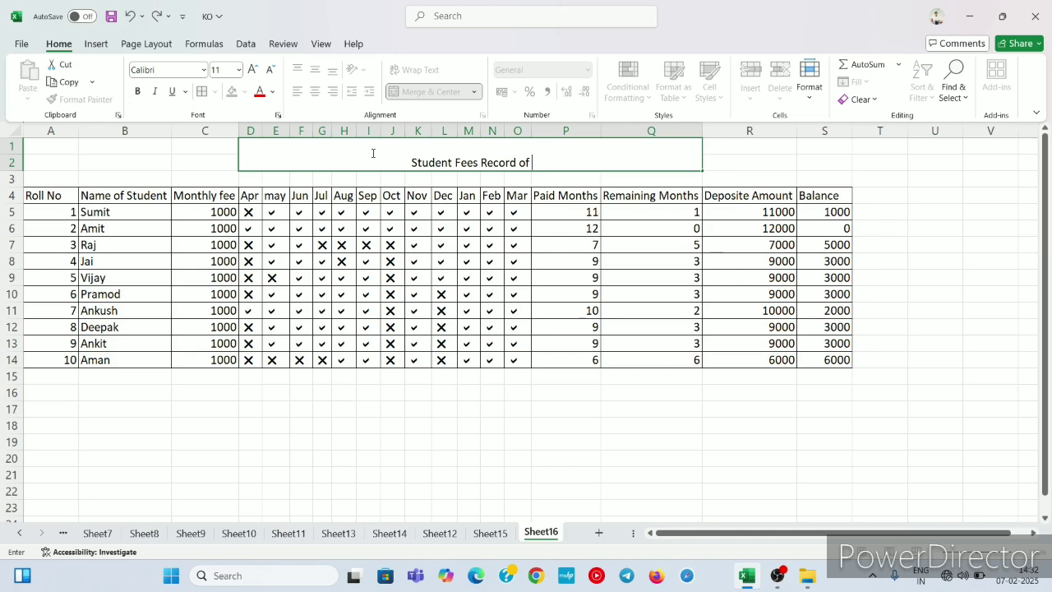
text(v)
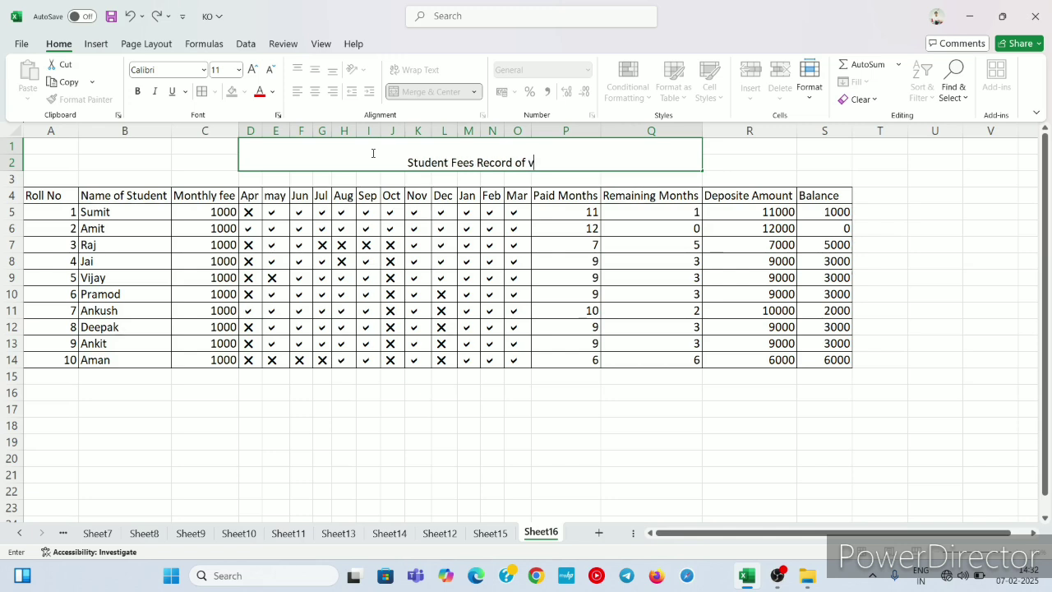
key(BackSpace)
text(C)
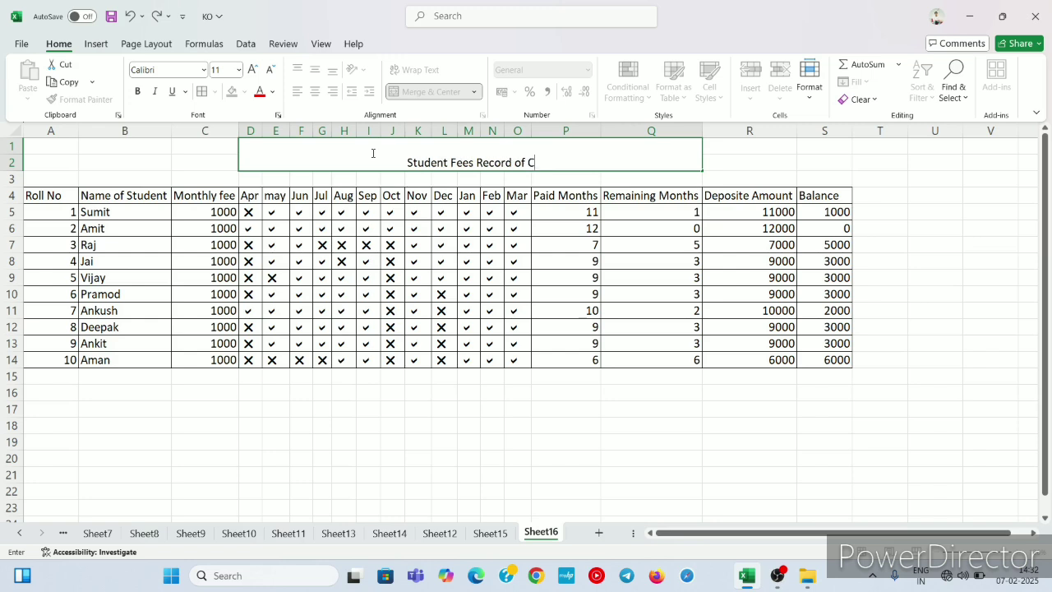
text(lass)
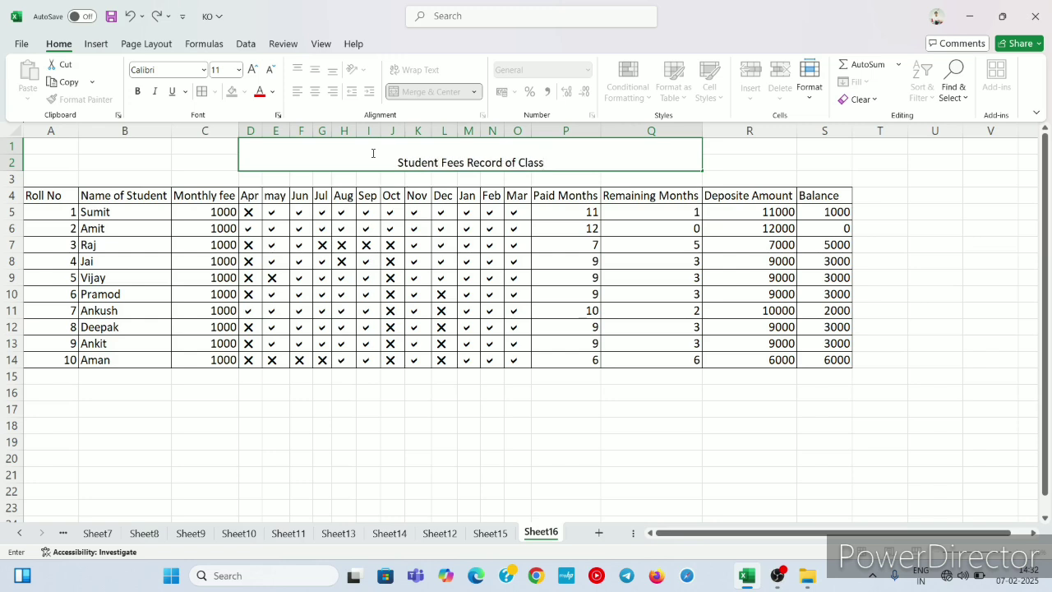
text( V)
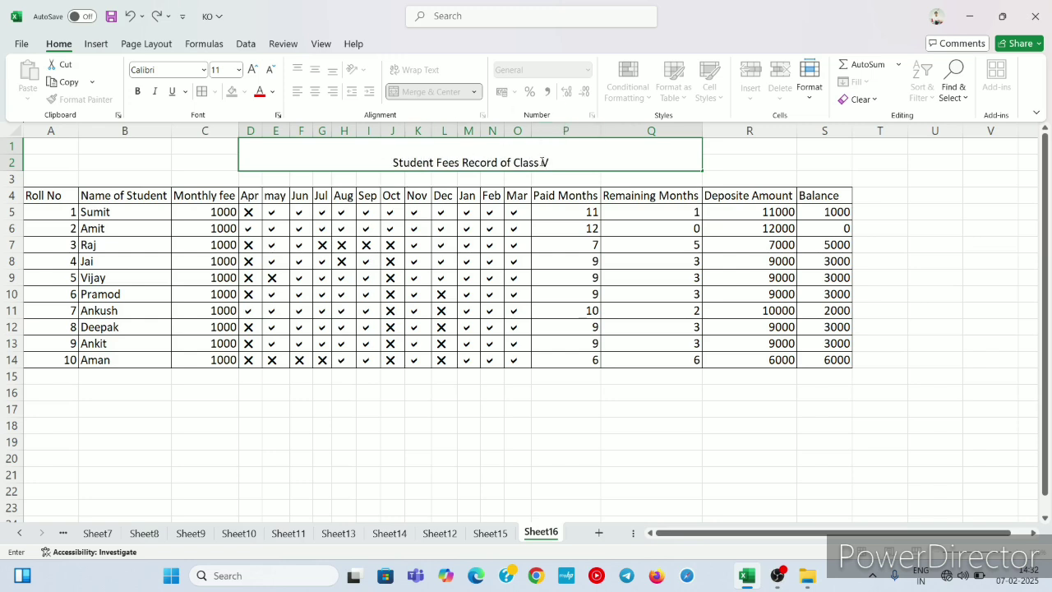
- Increase the font size of the table's title to 22
click(254, 69)
click(254, 69)
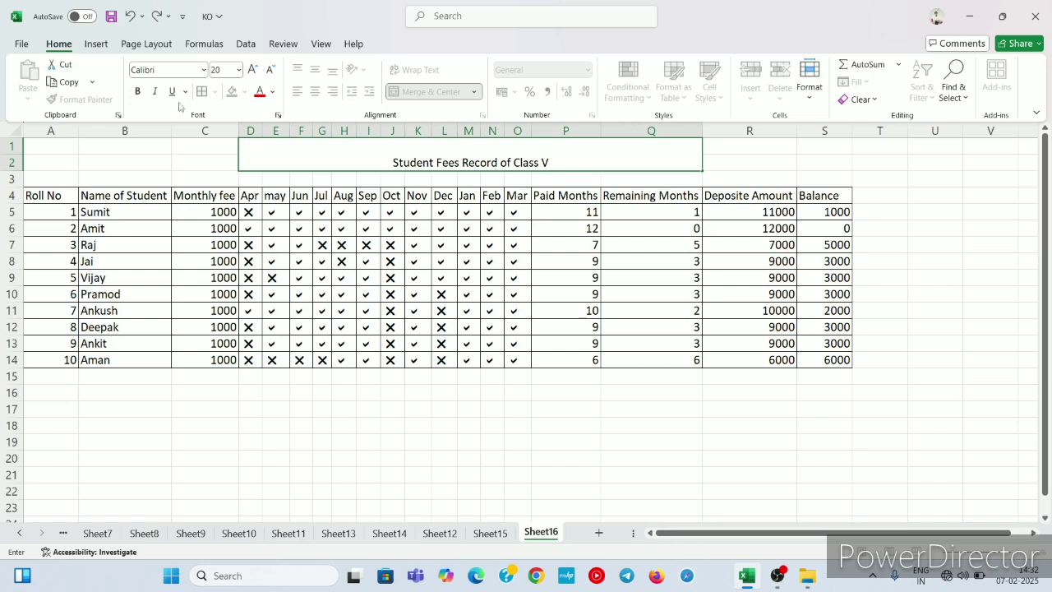
click(312, 155)
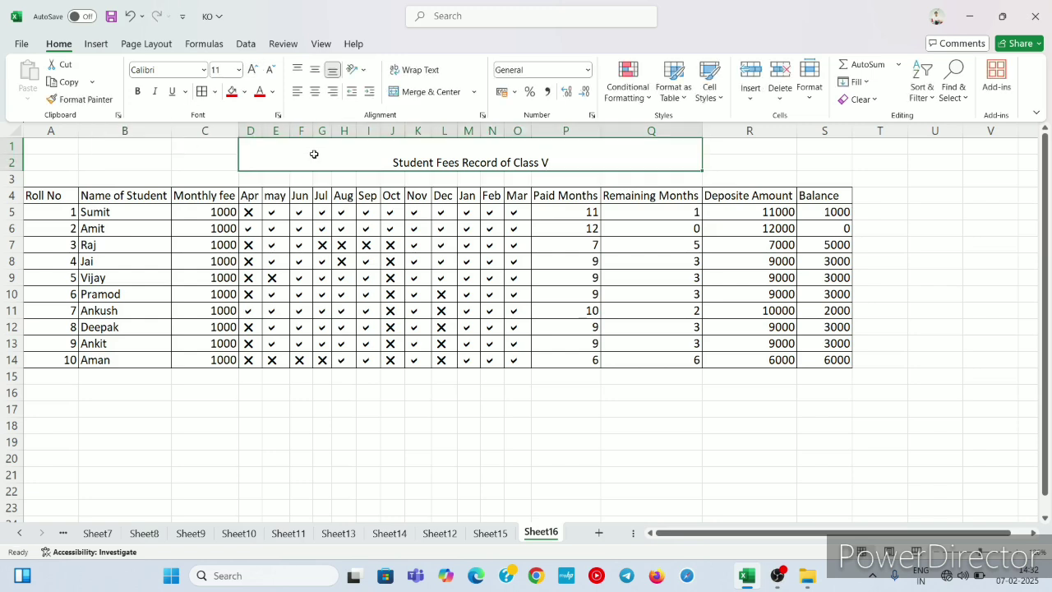
click(256, 72)
click(255, 72)
click(255, 72)
click(256, 73)
click(256, 72)
click(255, 72)
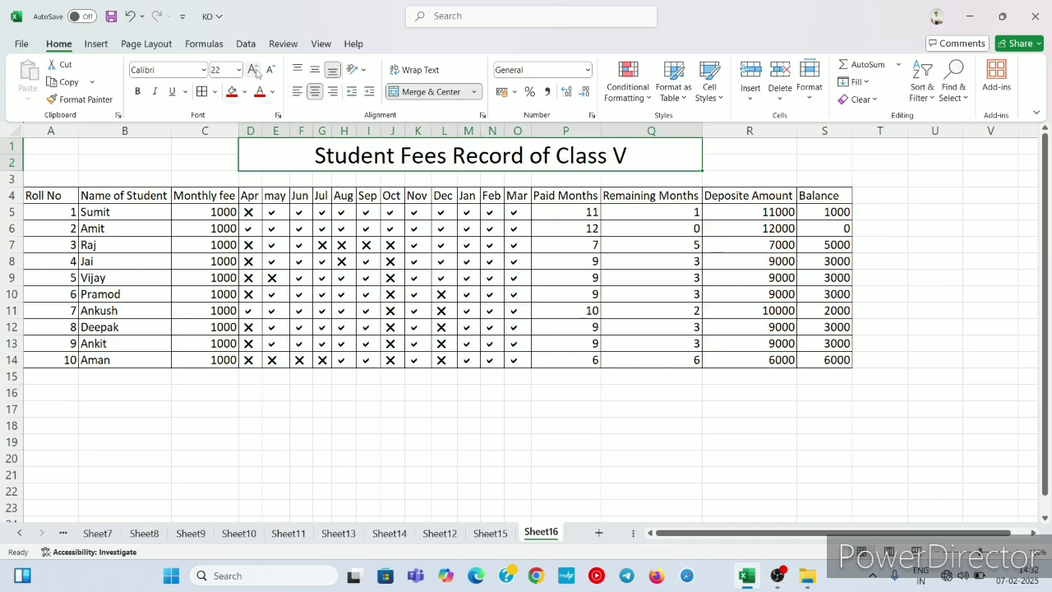
- Set the font color of the title in the merged cell to white
click(268, 92)
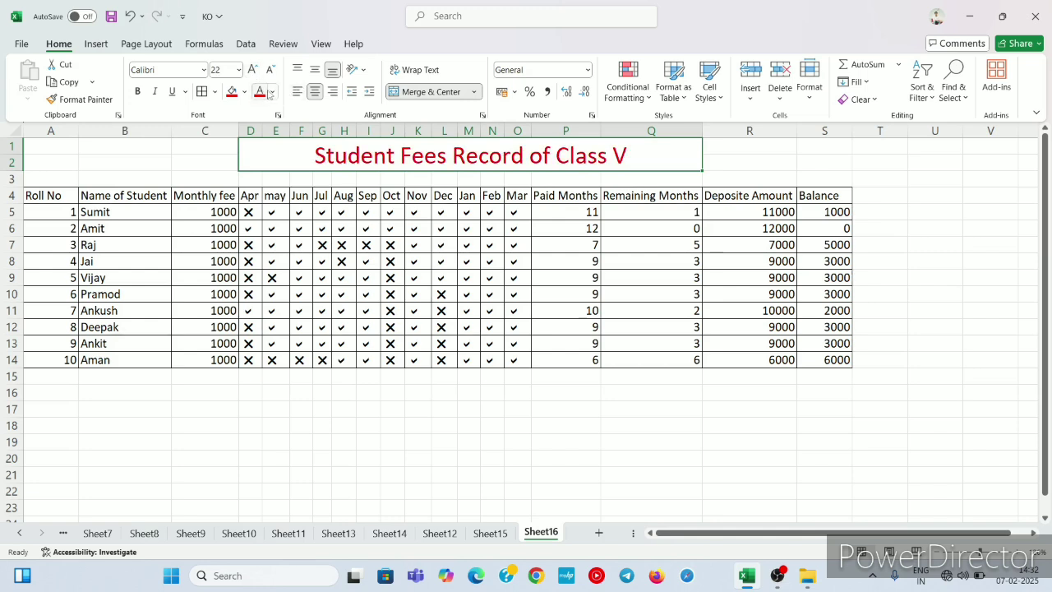
click(274, 92)
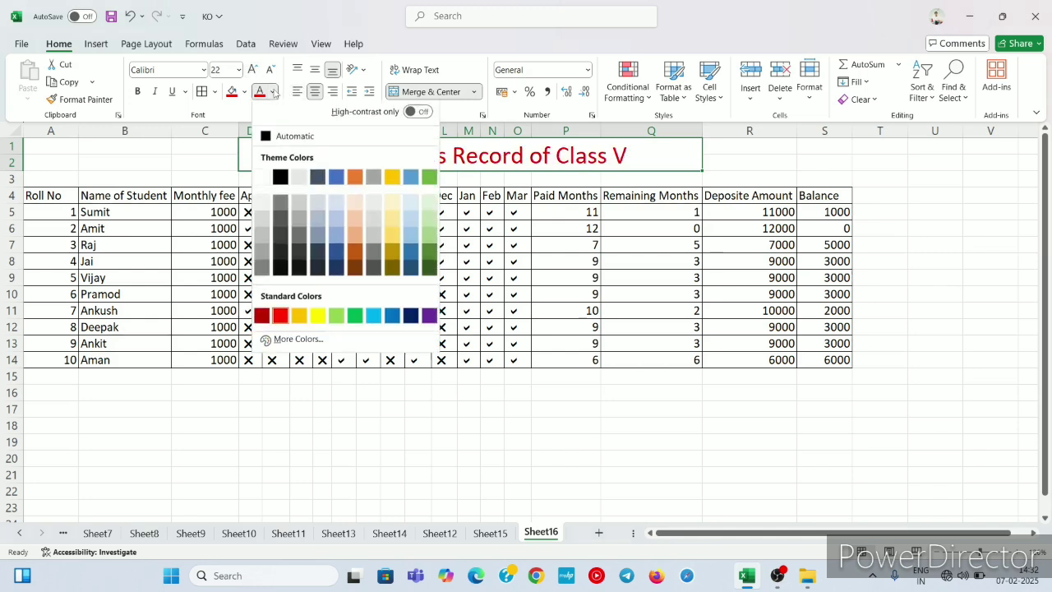
click(261, 177)
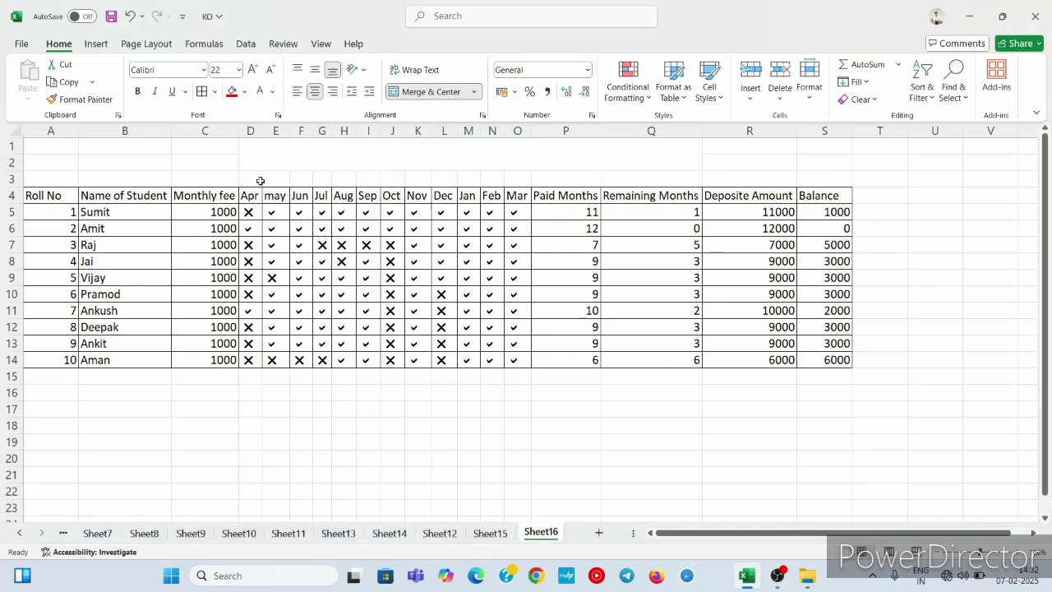
- Fill the merged title cell with the standard green color and apply All Borders to it
click(245, 92)
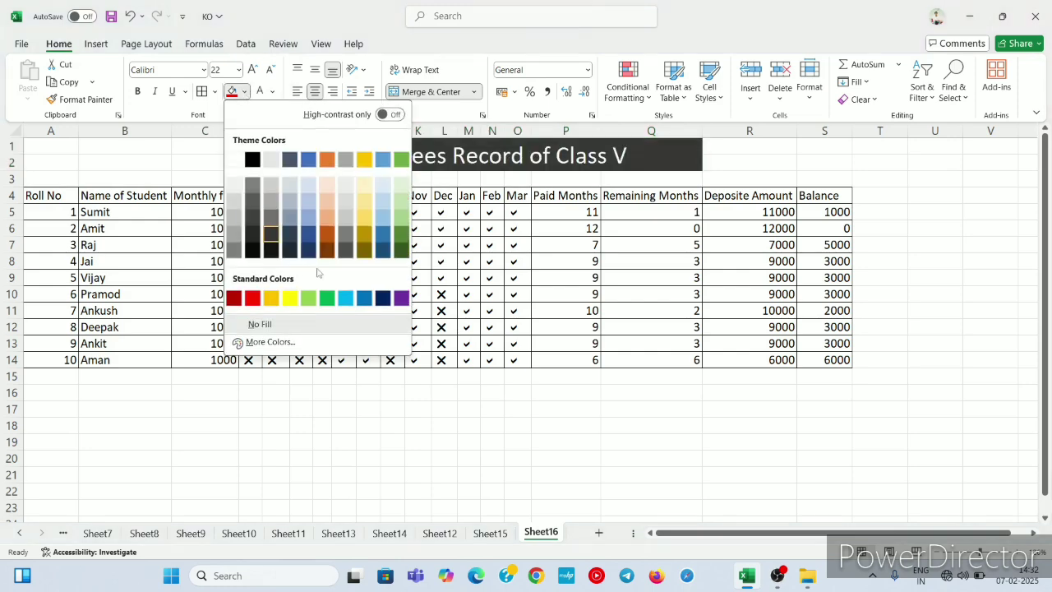
click(327, 298)
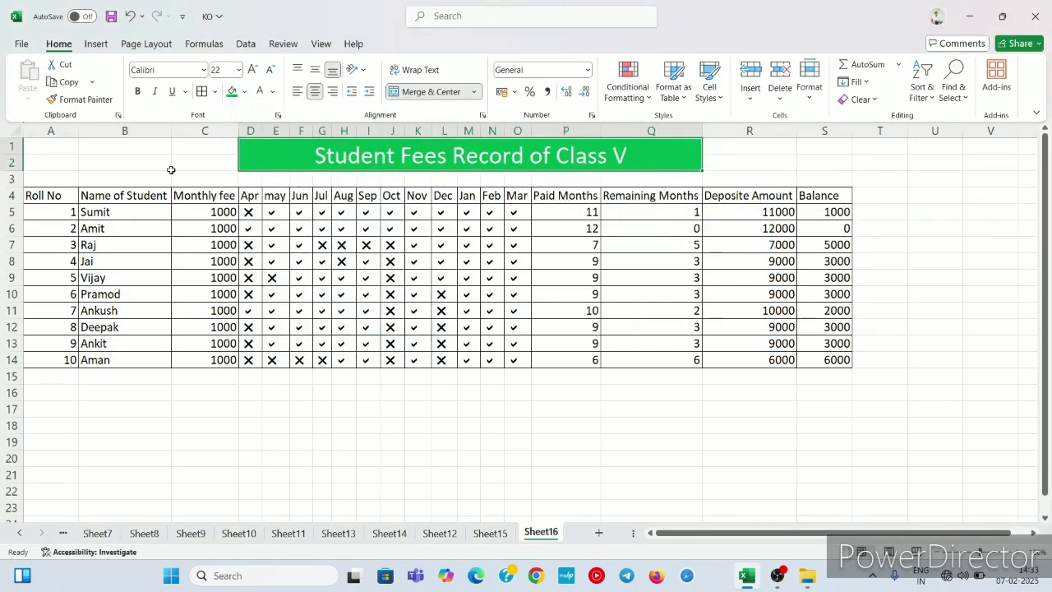
click(215, 91)
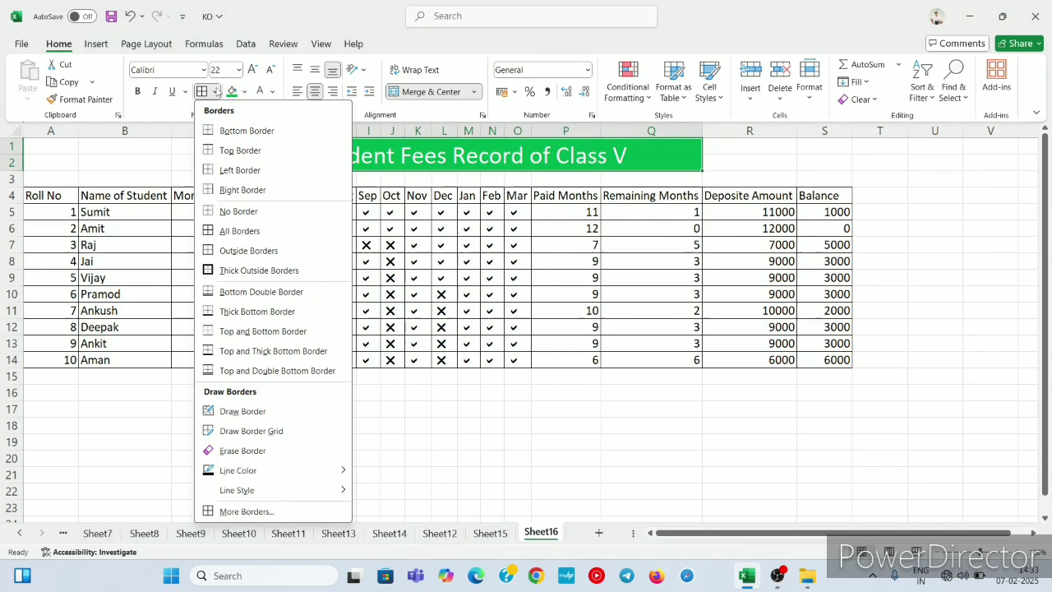
click(233, 236)
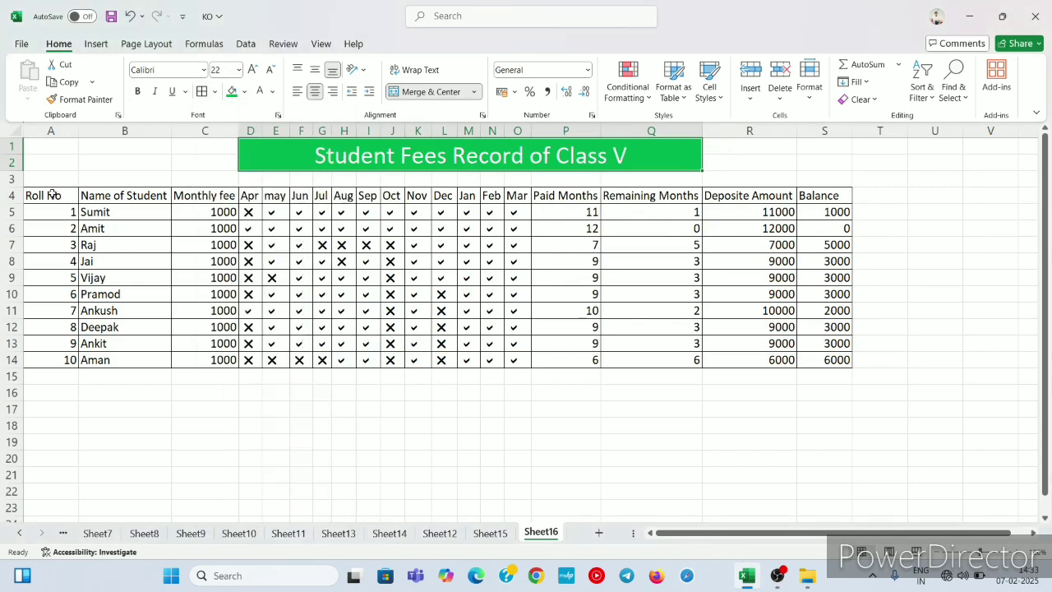
- Format the table's header row from Roll No to Balance with bold white text on a standard red fill
drag(54, 194, 824, 197)
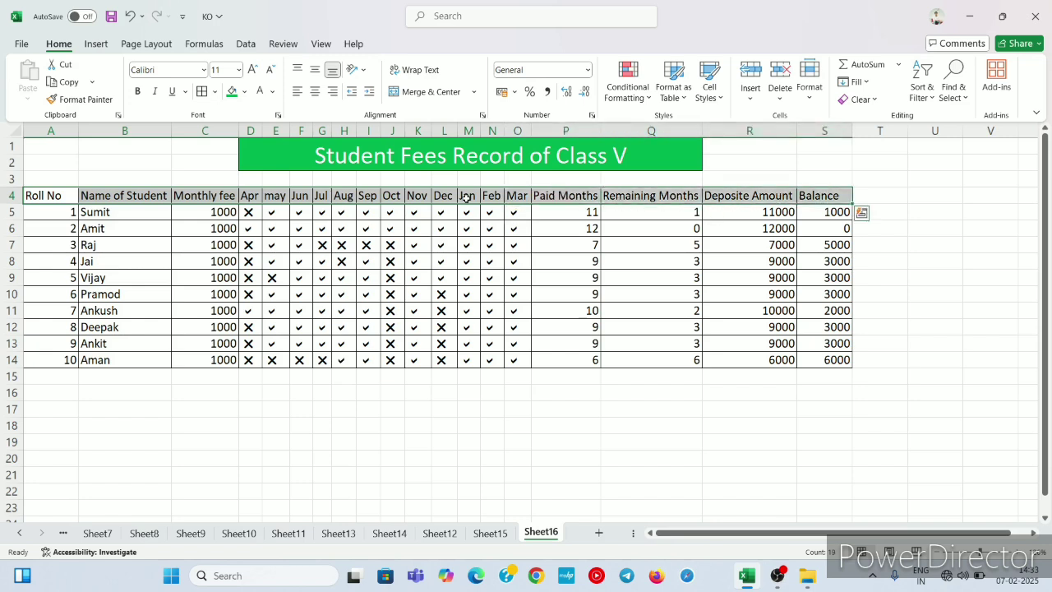
click(138, 92)
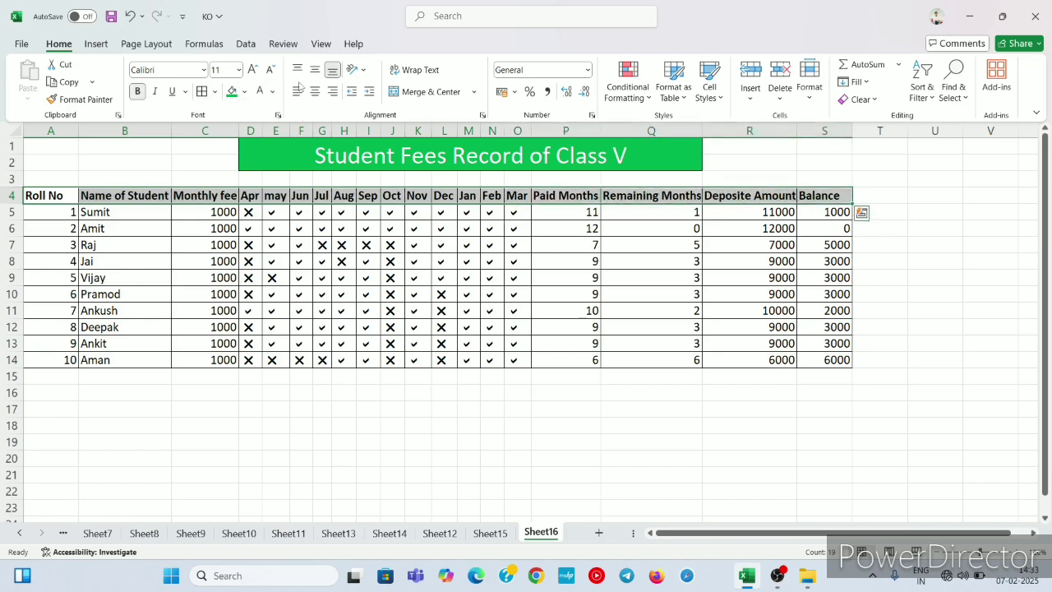
click(272, 91)
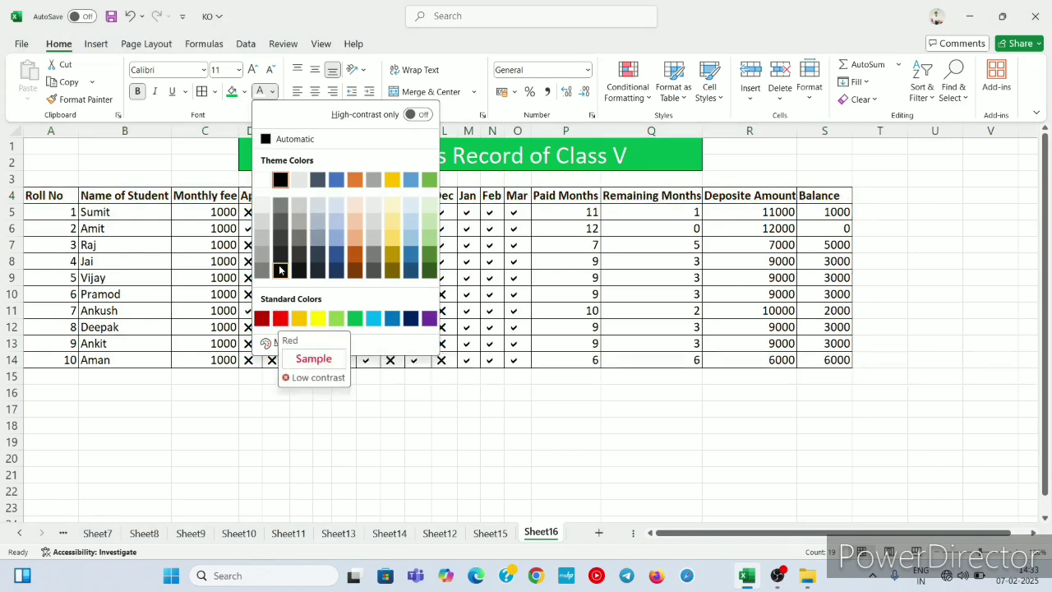
click(263, 183)
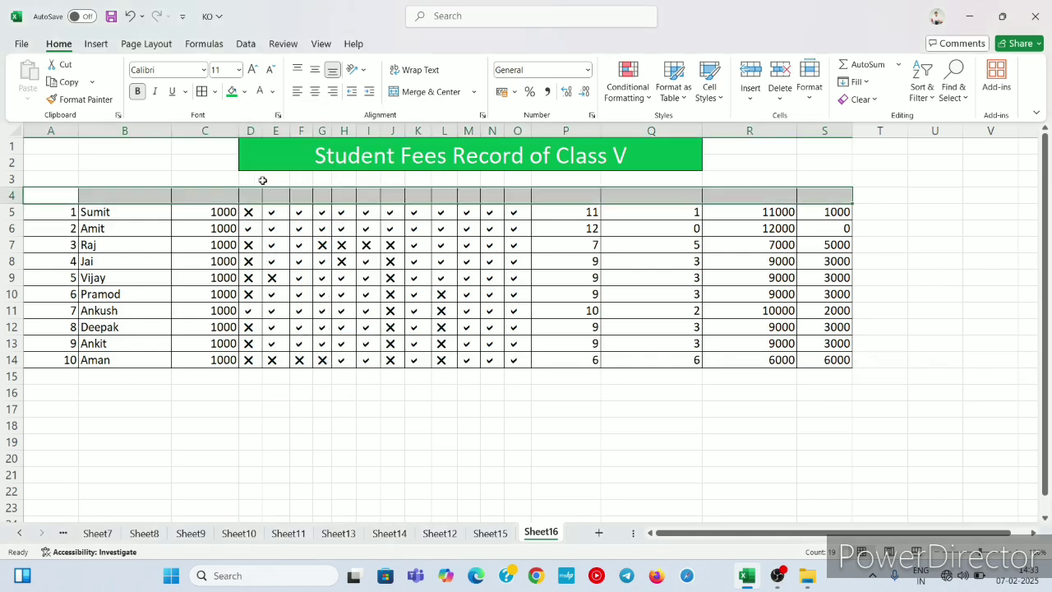
click(244, 92)
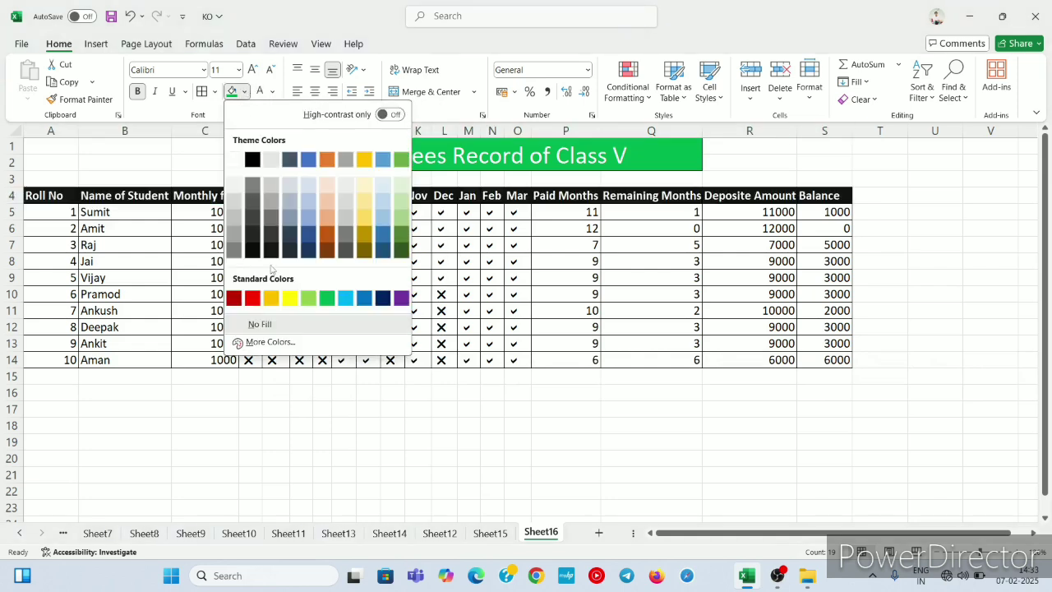
click(252, 298)
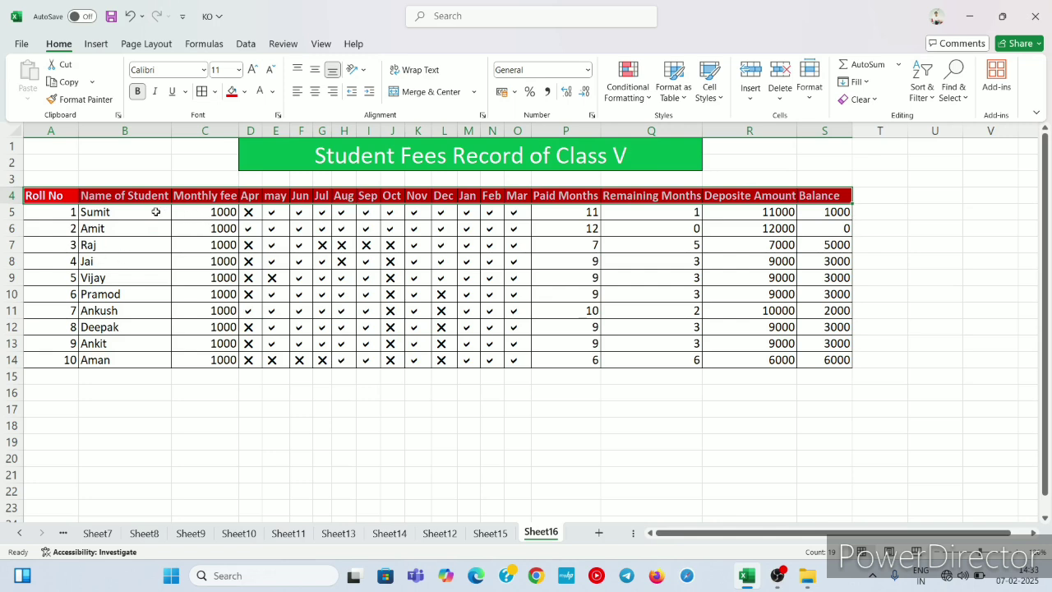
- Fill the student data rows below the header, A5:S14, with Blue, Accent 1, Lighter 60%, and deselect the range
click(45, 212)
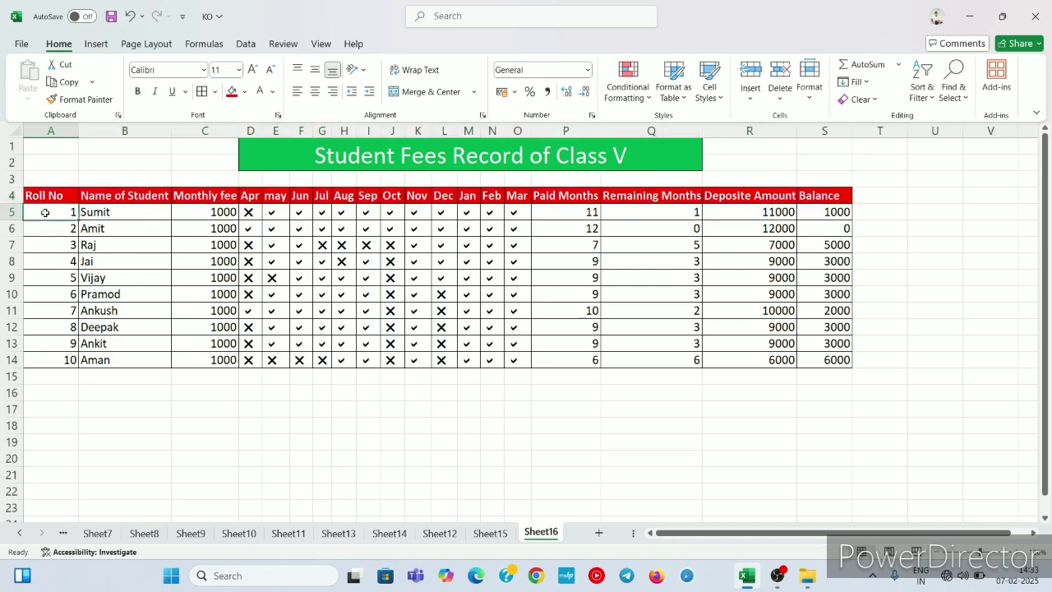
key(shift+Down)
key(shift+Down)
key(shift+Down)
key(shift+Down)
key(shift+Down)
key(shift+Down)
key(shift+Down)
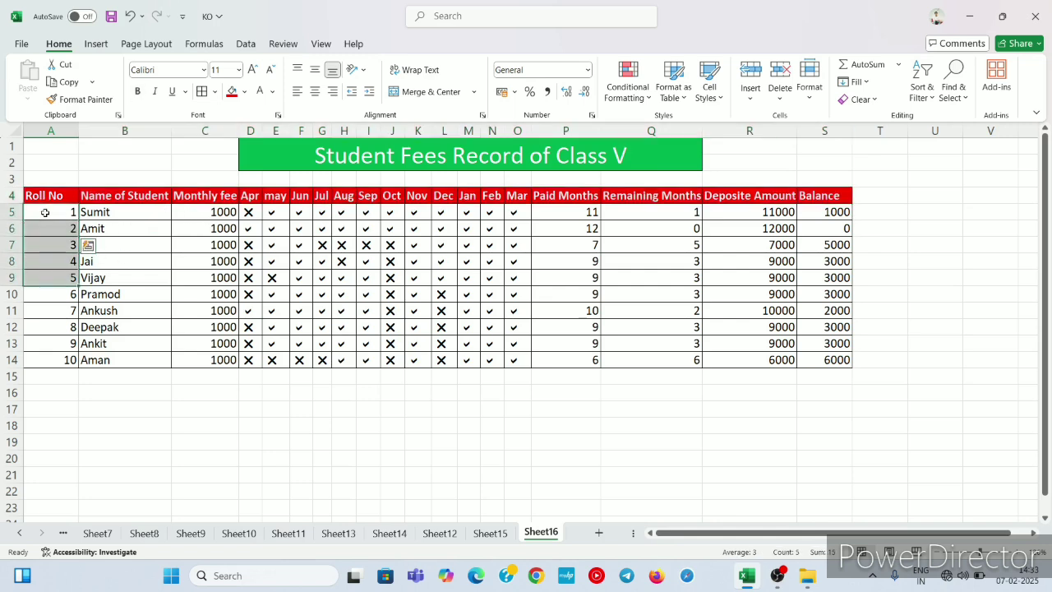
key(shift+Down)
key(shift+Down)
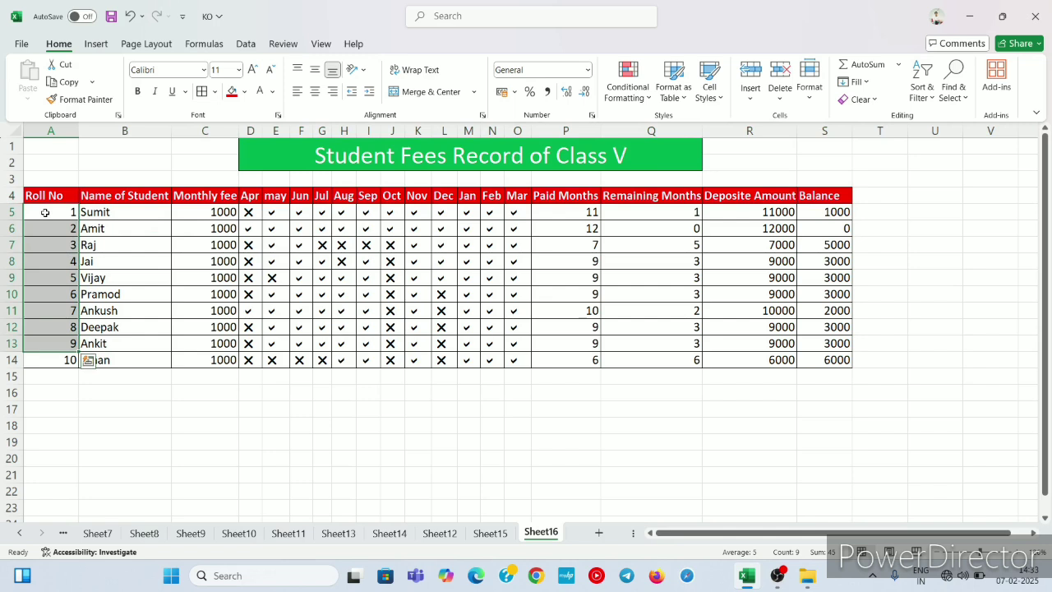
key(shift+Right)
key(shift+Right)
key(shift+Right)
key(shift+Right)
key(shift+Right)
key(shift+Right)
key(shift+Right)
key(shift+Right)
key(shift+Right)
key(shift+Right)
key(shift+Right)
key(shift+Right)
key(shift+Right)
key(shift+Right)
key(shift+Right)
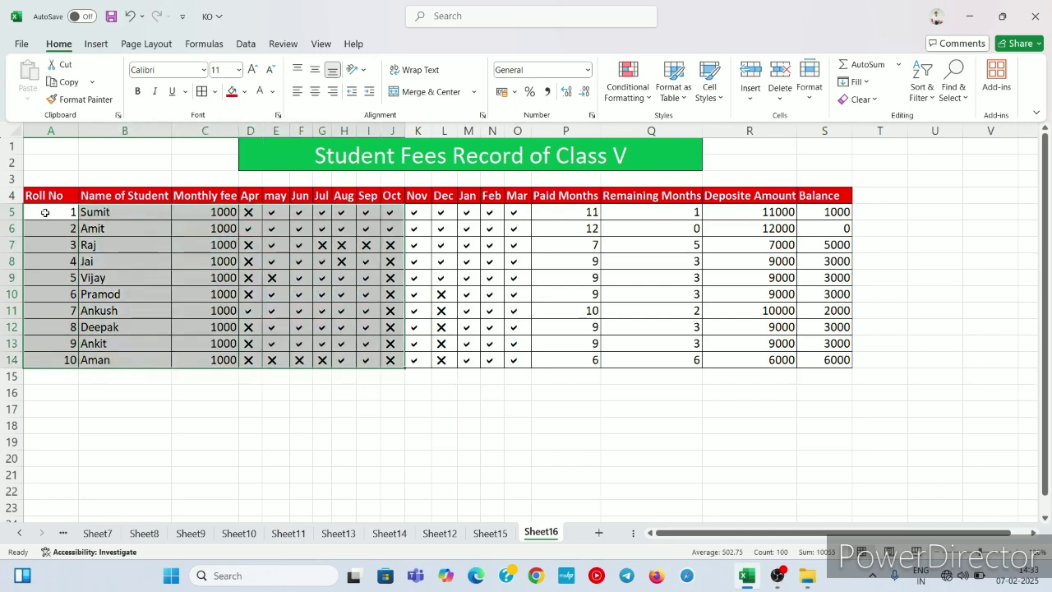
key(shift+Right)
key(shift+Right)
key(shift+Right)
key(shift+Right)
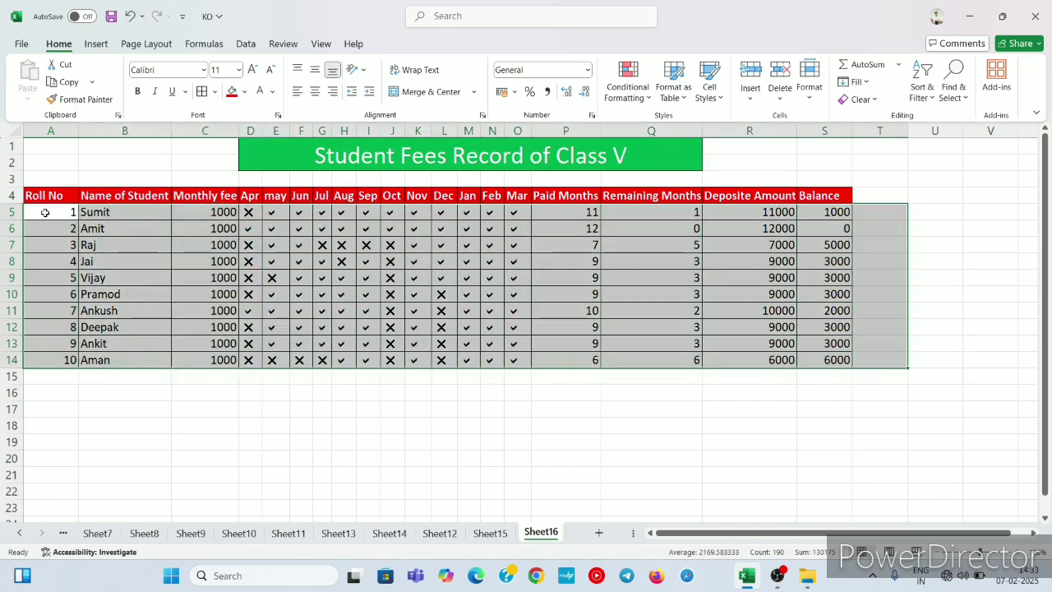
key(shift+Left)
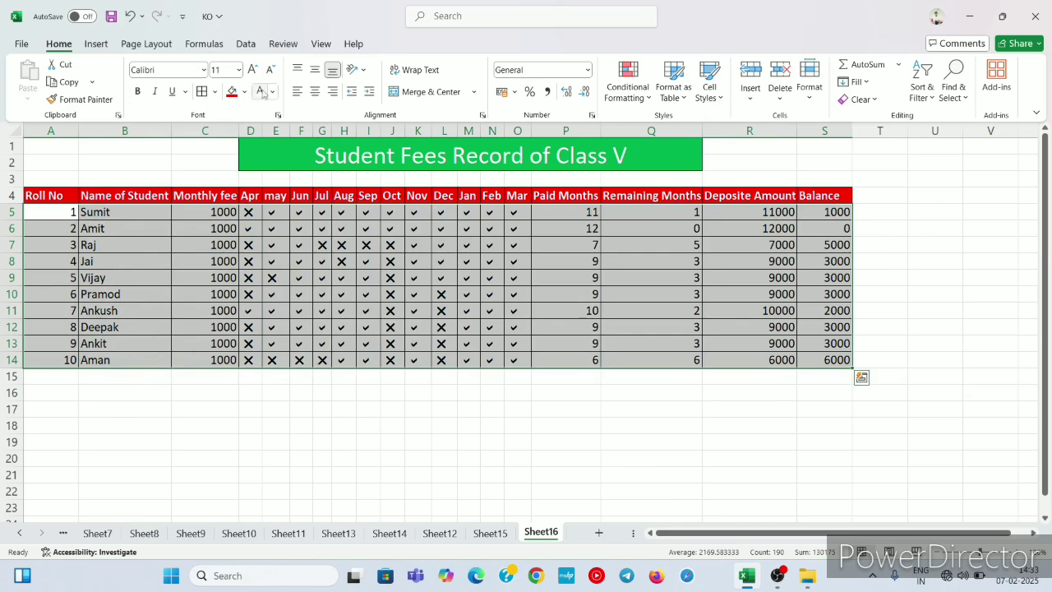
click(244, 92)
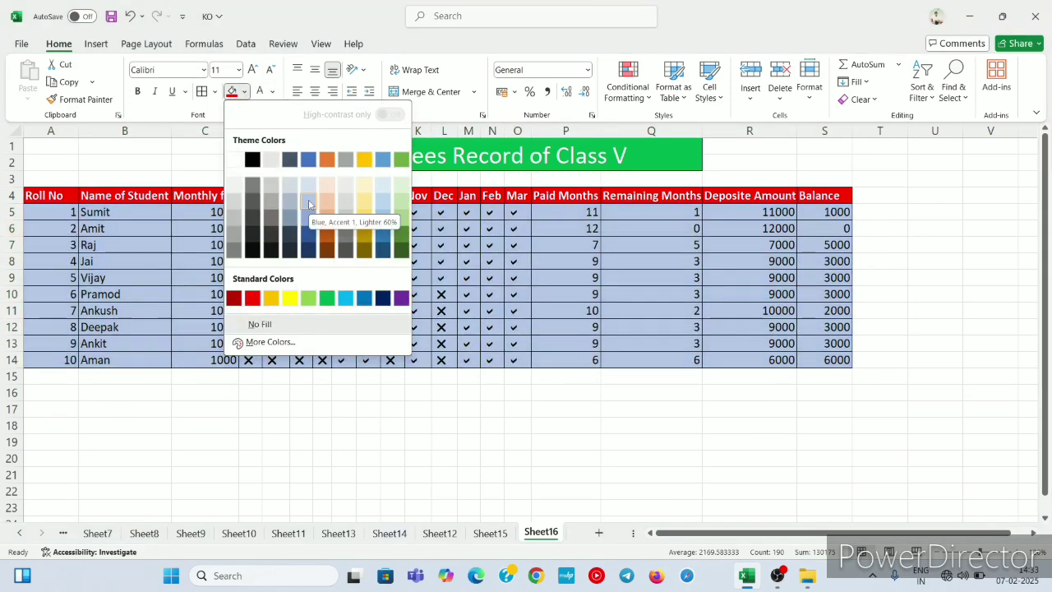
click(308, 199)
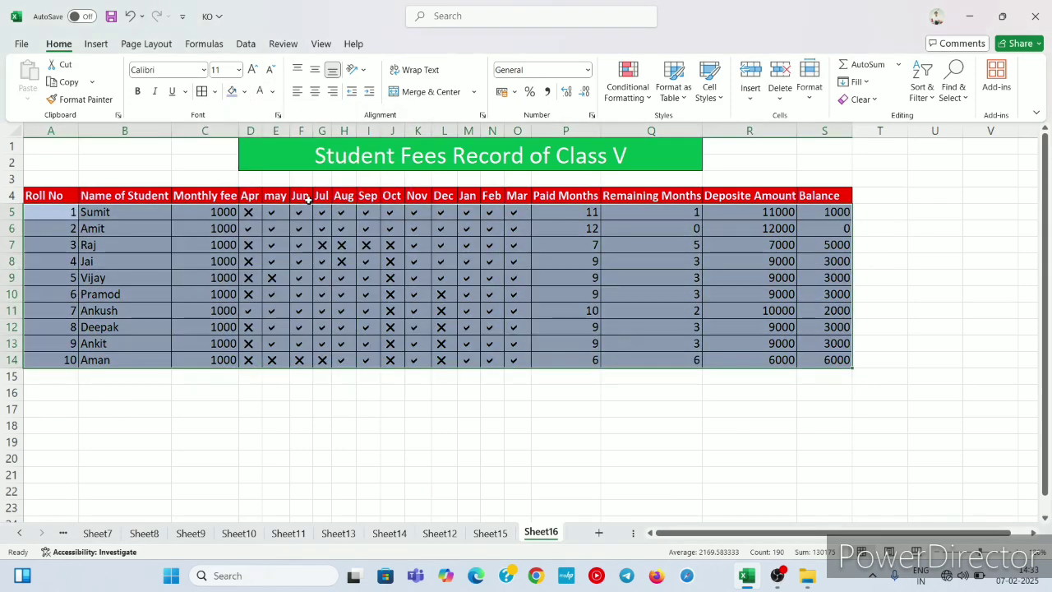
click(549, 474)
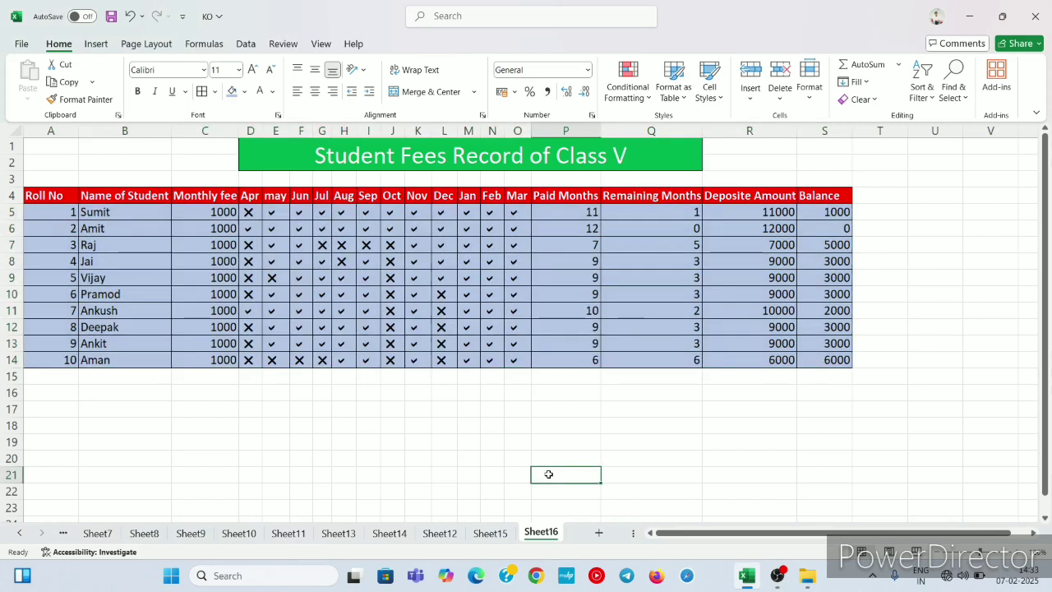
click(503, 432)
click(301, 454)
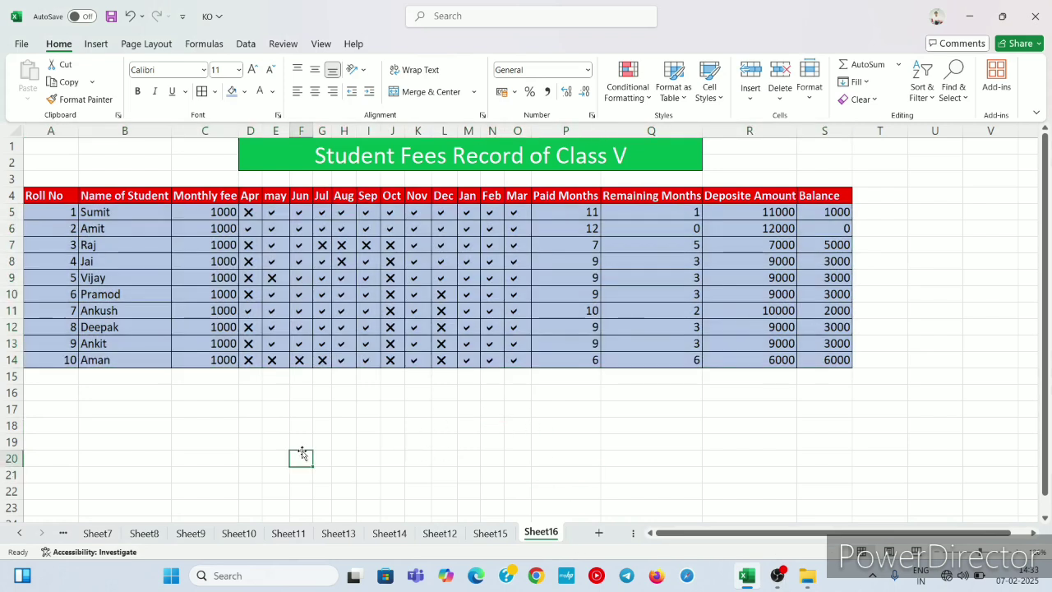